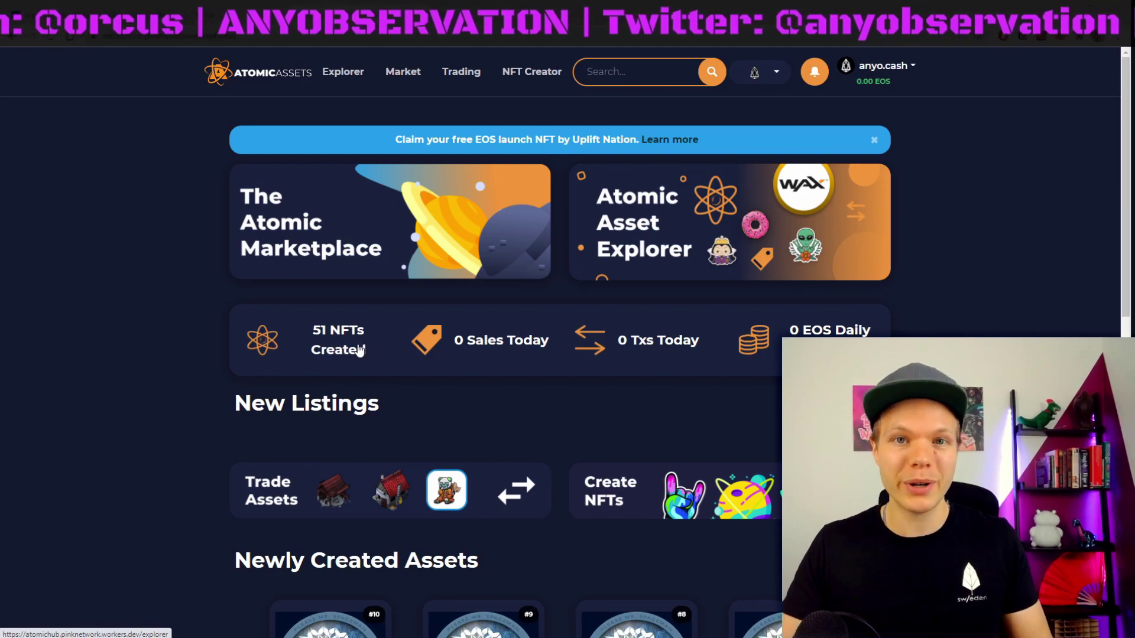
Step: Open the Please Mr. Spaceman - Remix2 asset (mint 10 of 10) and show its authenticity certificate image
scroll(186, 484, "down", 2)
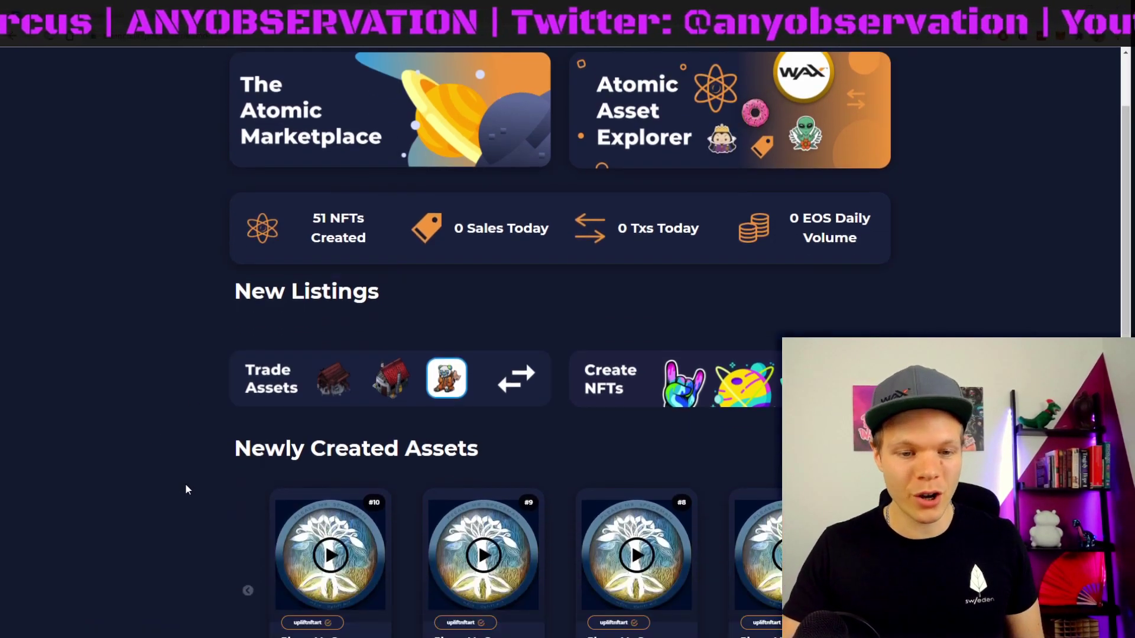
scroll(193, 455, "down", 4)
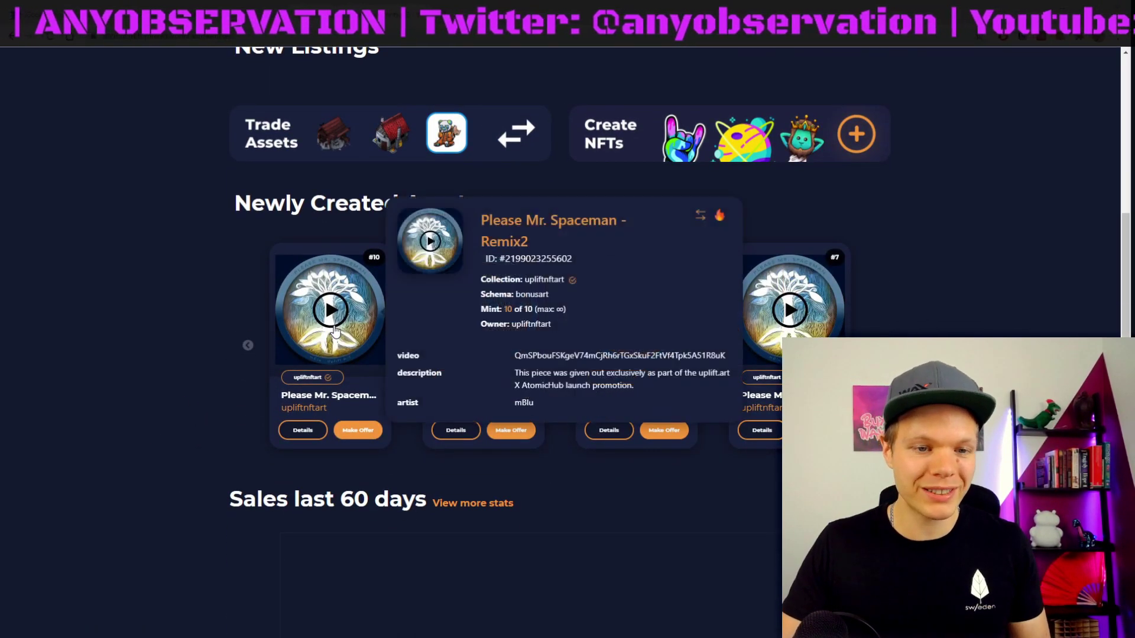
left_click(335, 331)
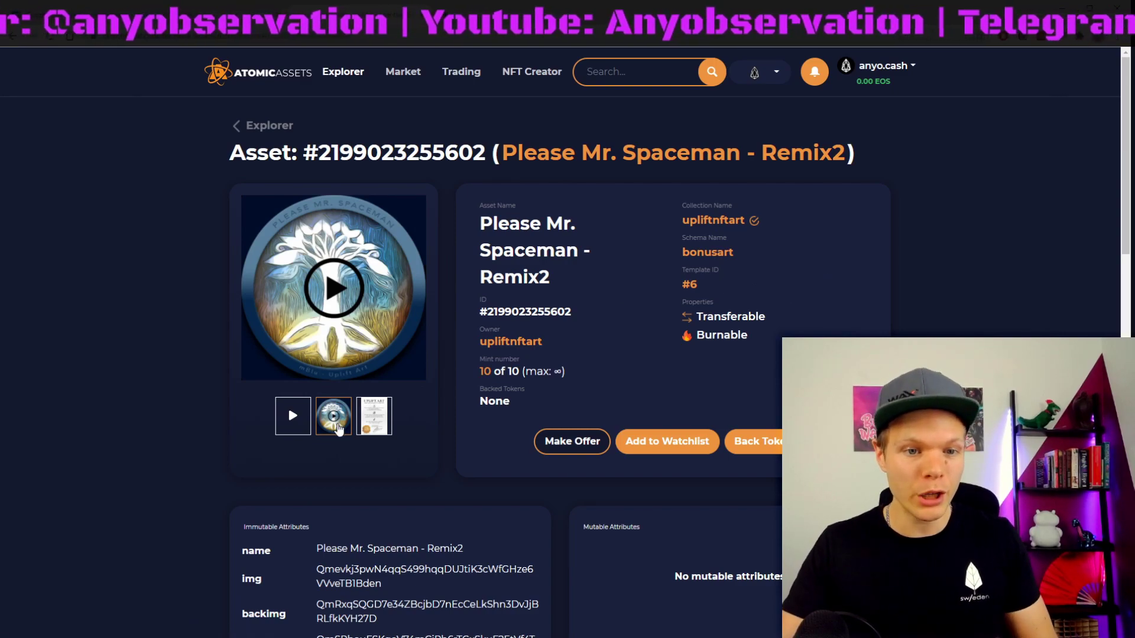
left_click(374, 416)
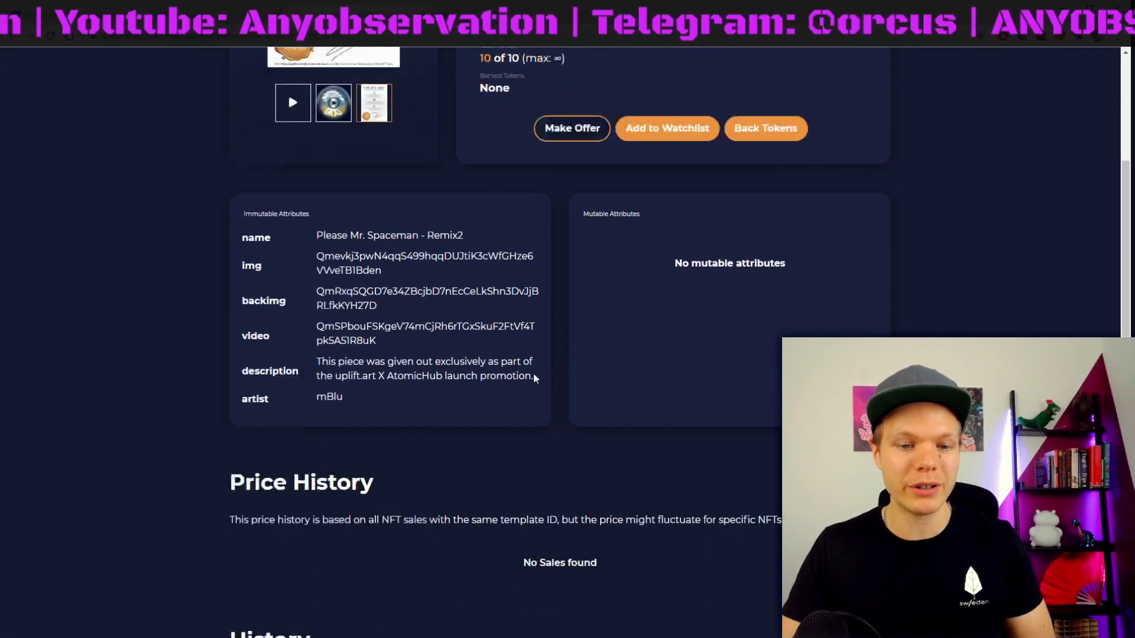
scroll(414, 325, "down", 6)
scroll(356, 299, "up", 6)
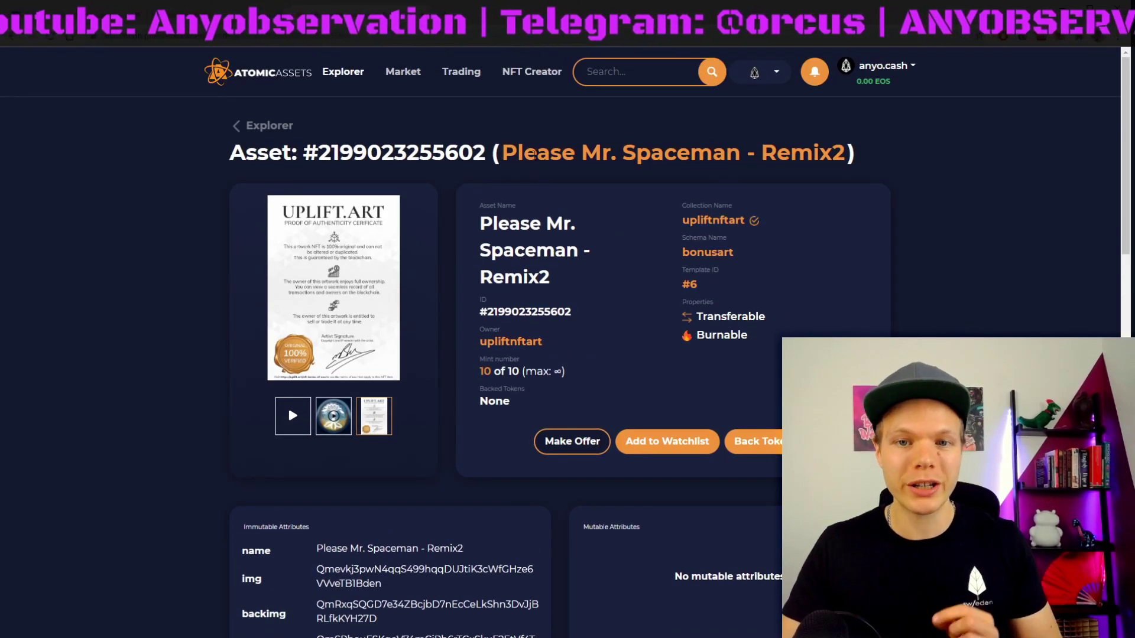
Step: Browse the Market listings and Trading page, then go to NFT Creator's My Collections
left_click(340, 71)
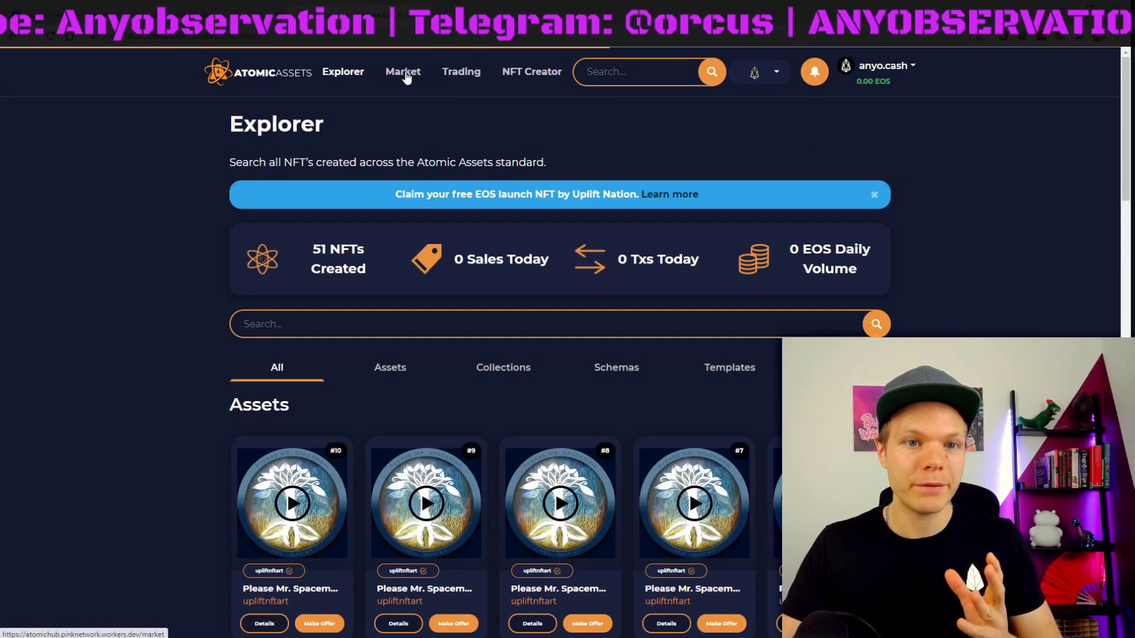
left_click(408, 71)
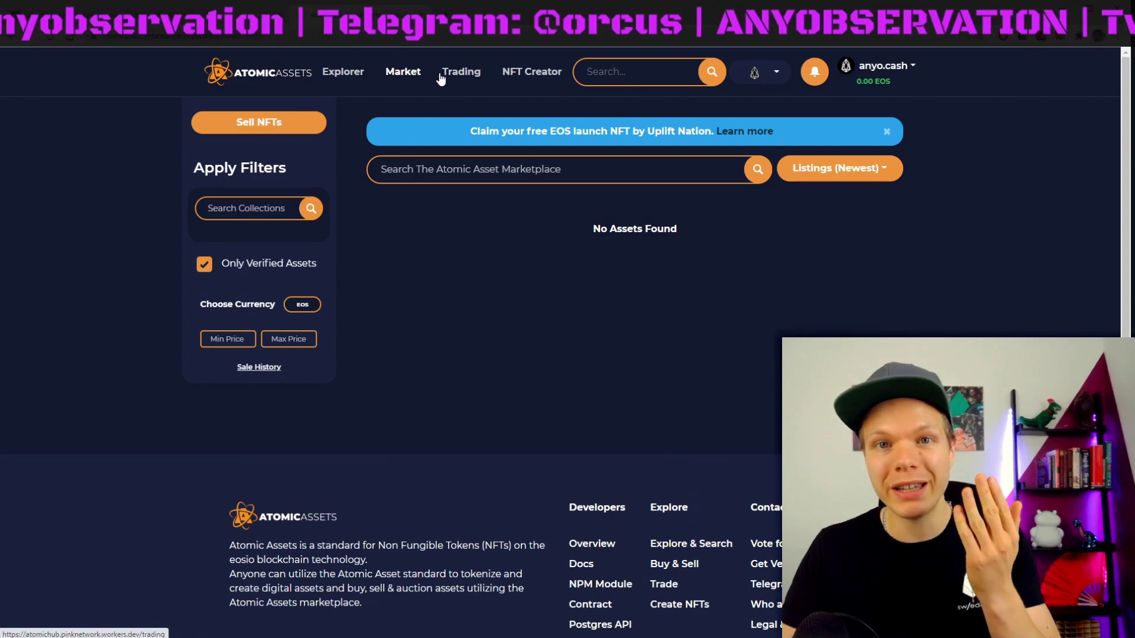
left_click(463, 81)
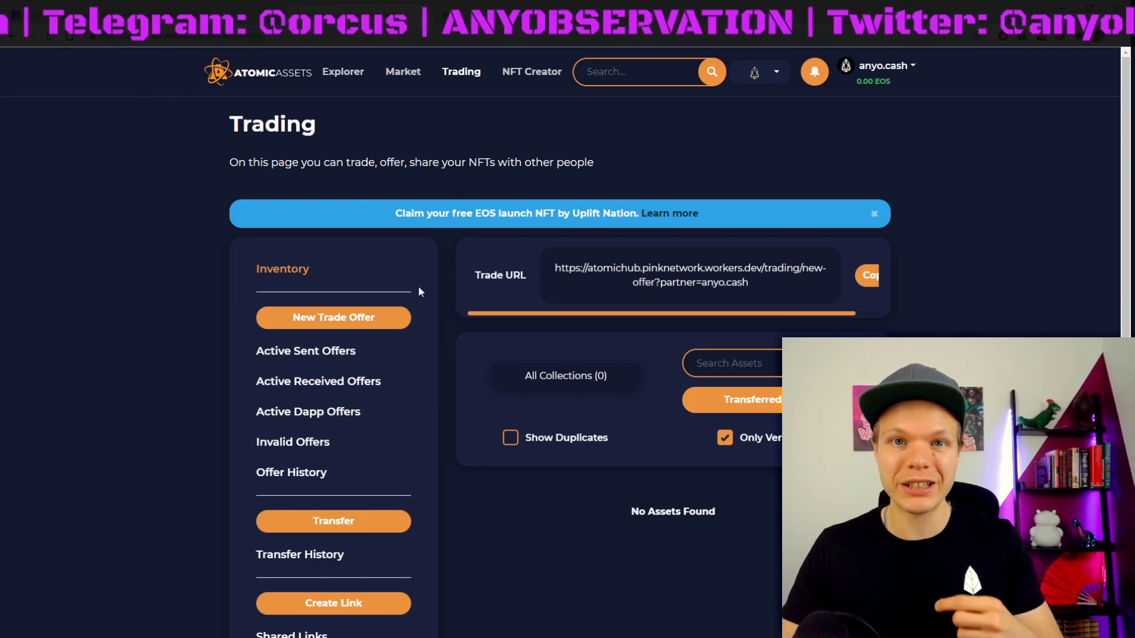
left_click(533, 78)
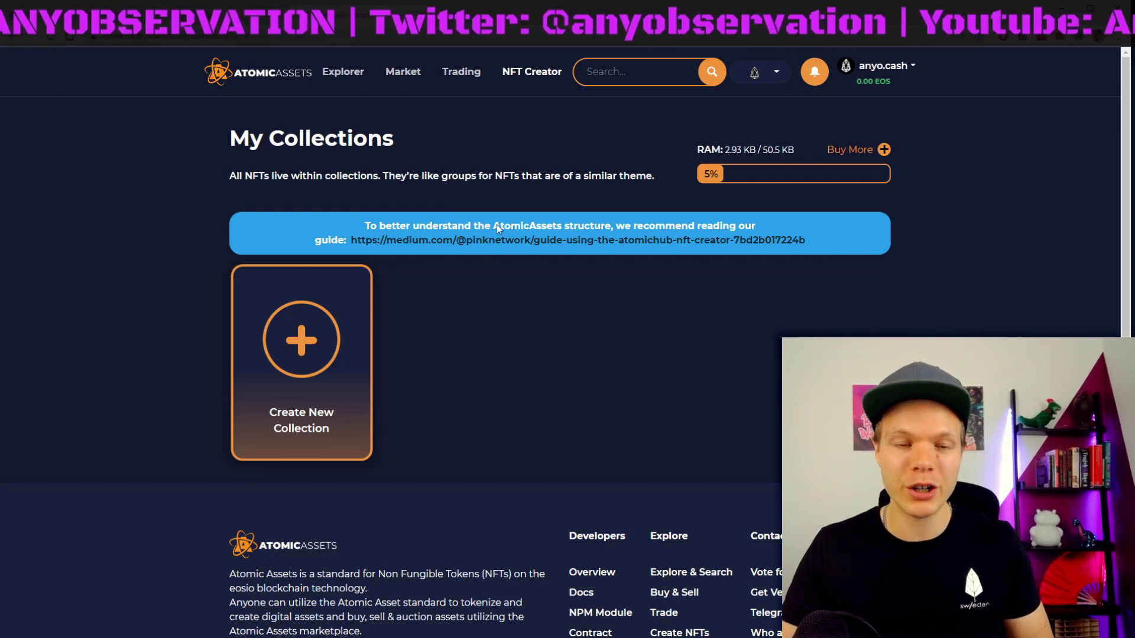
Step: Start a new collection with name anyo.cash and display name Anyobservation
left_click(301, 364)
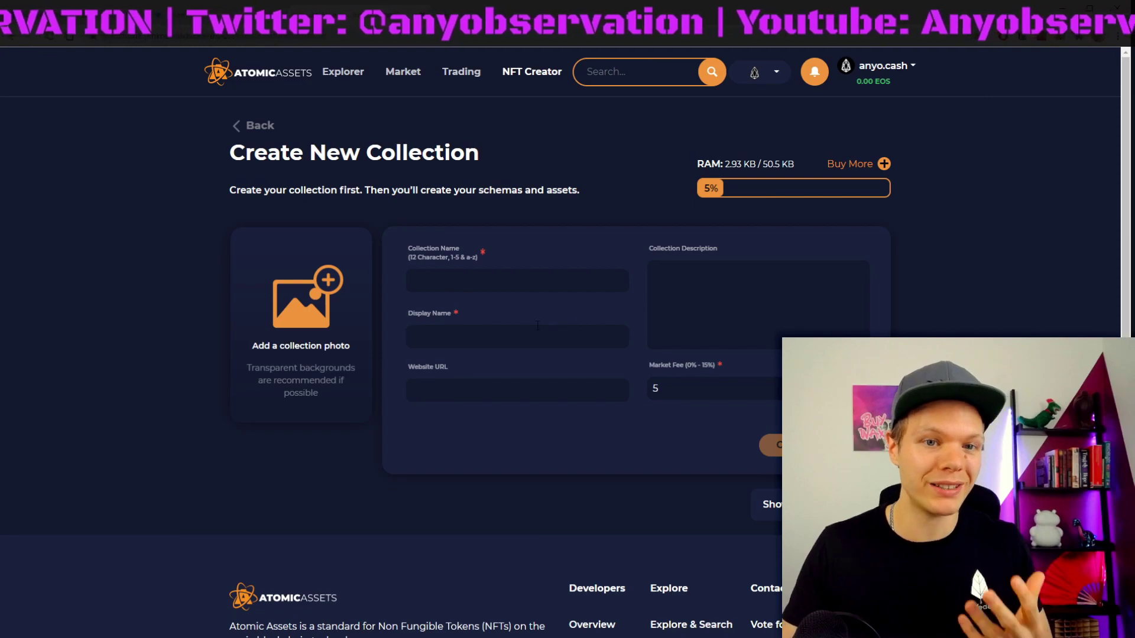
left_click(508, 284)
type("anyo.")
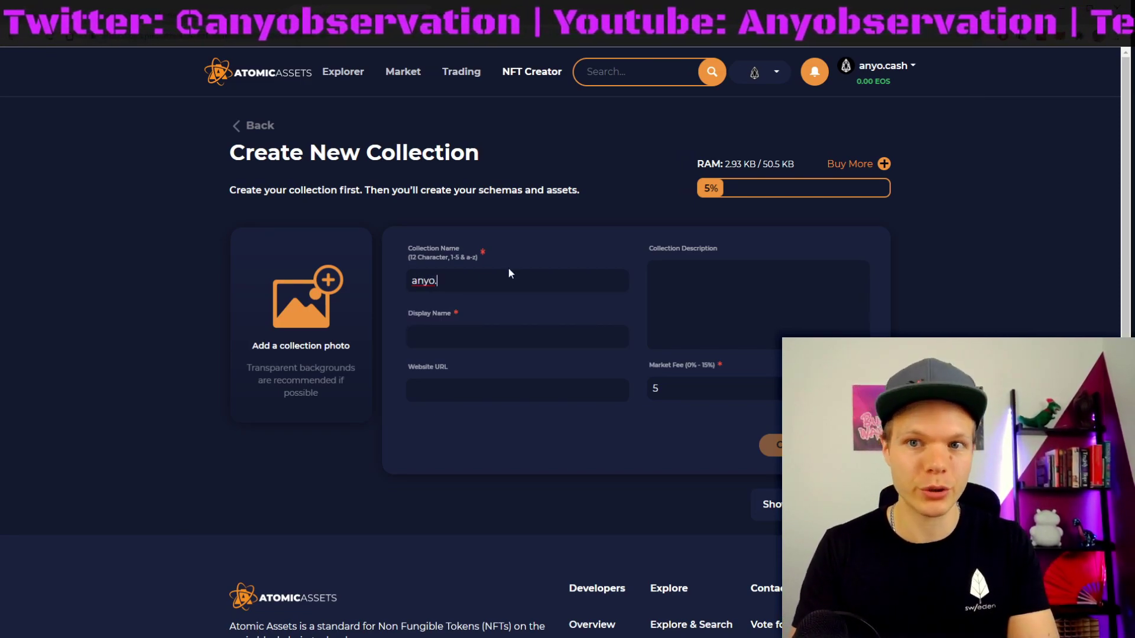
type("cash")
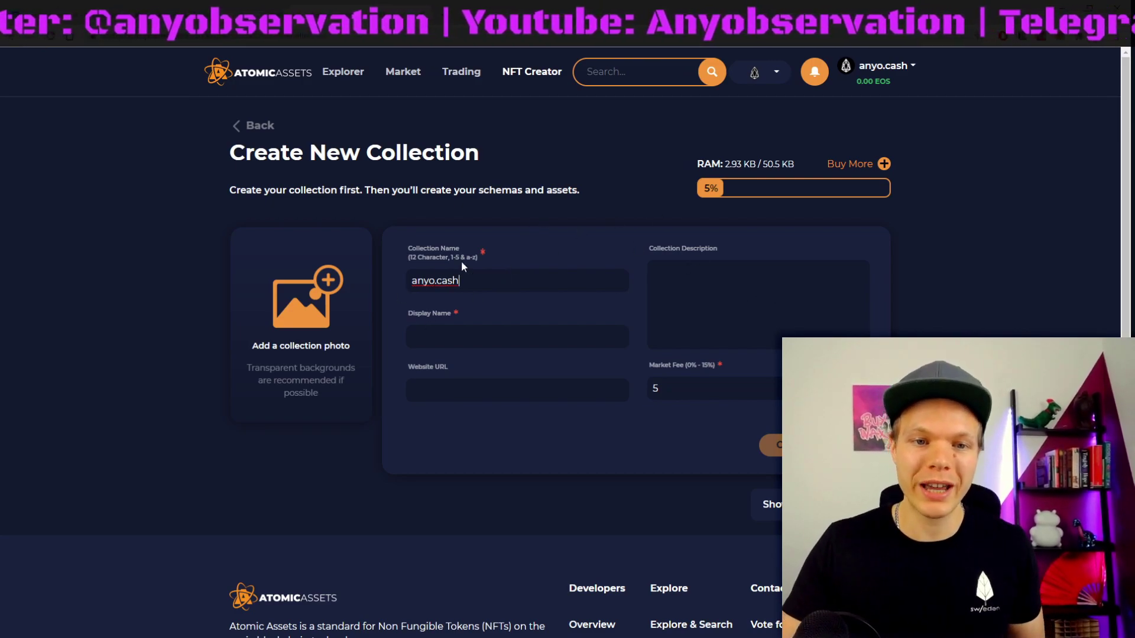
double_click(441, 282)
key("Right")
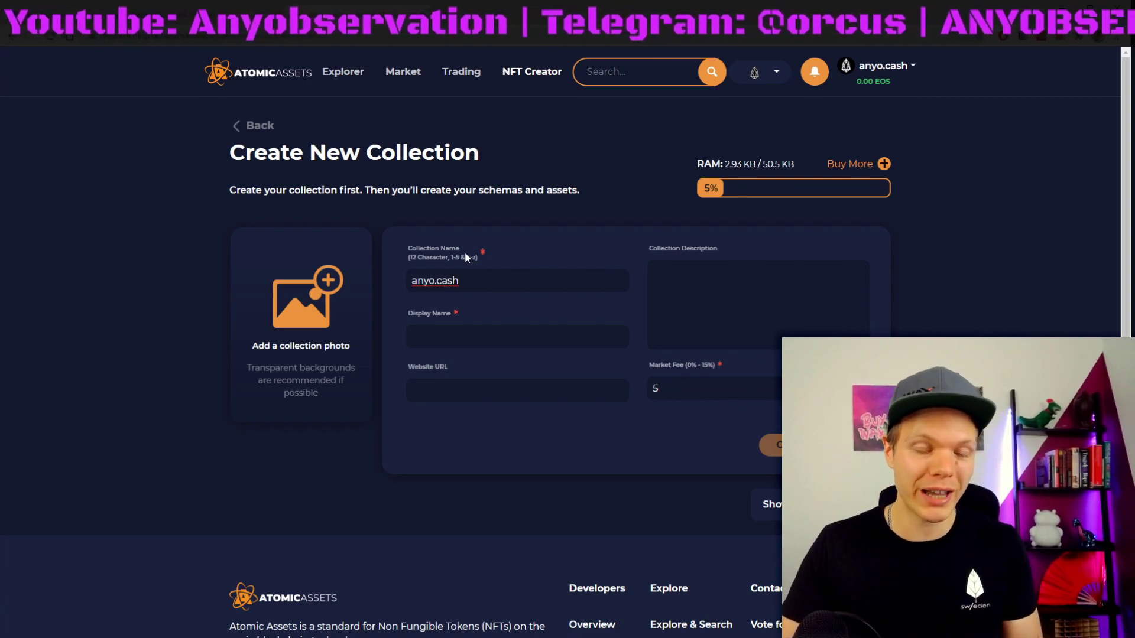
left_click(449, 335)
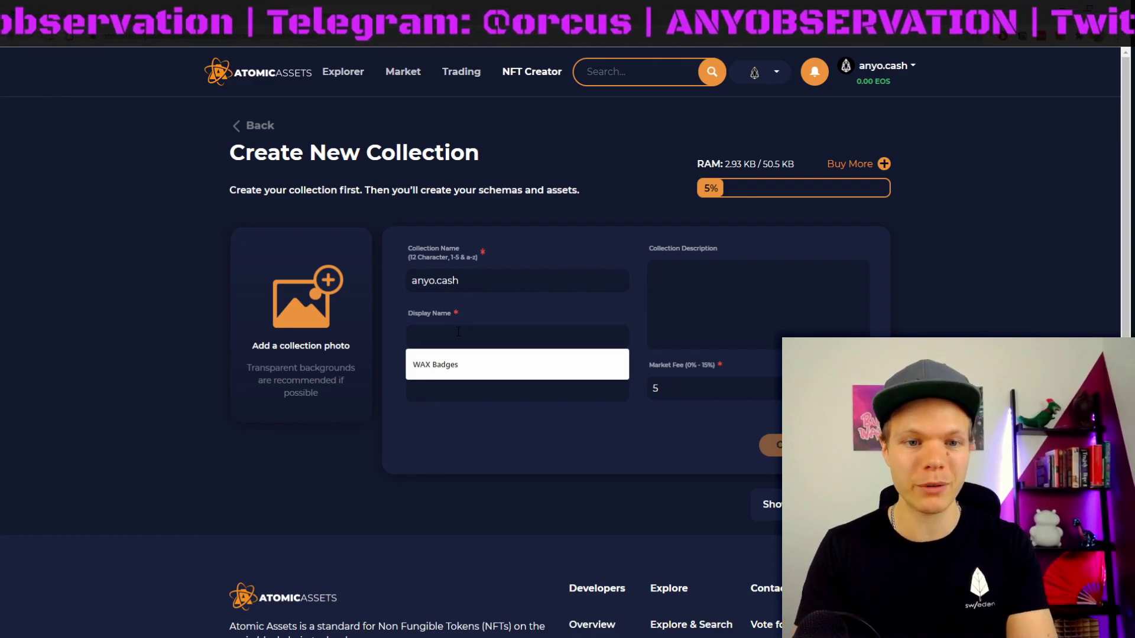
type("Anyobservation")
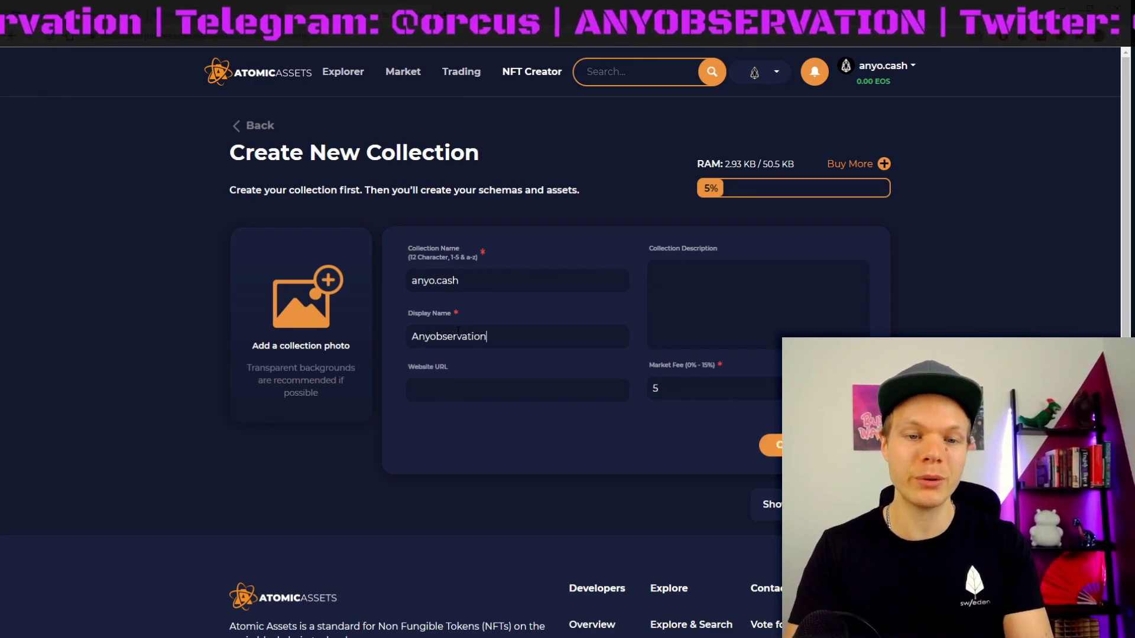
left_click(490, 392)
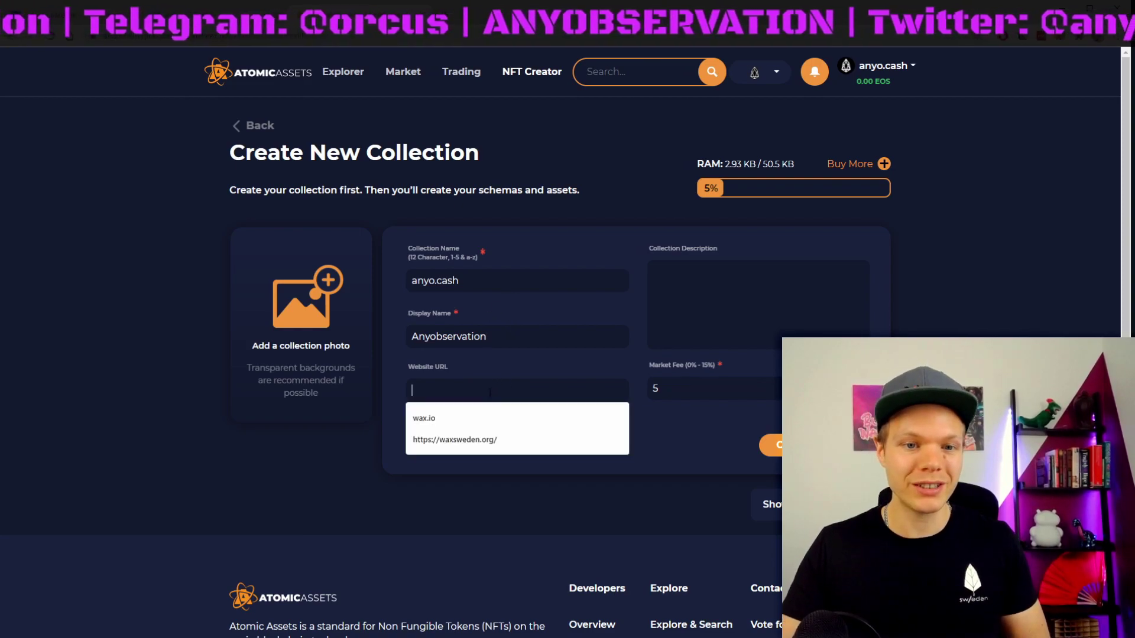
type("https://anyo.io/")
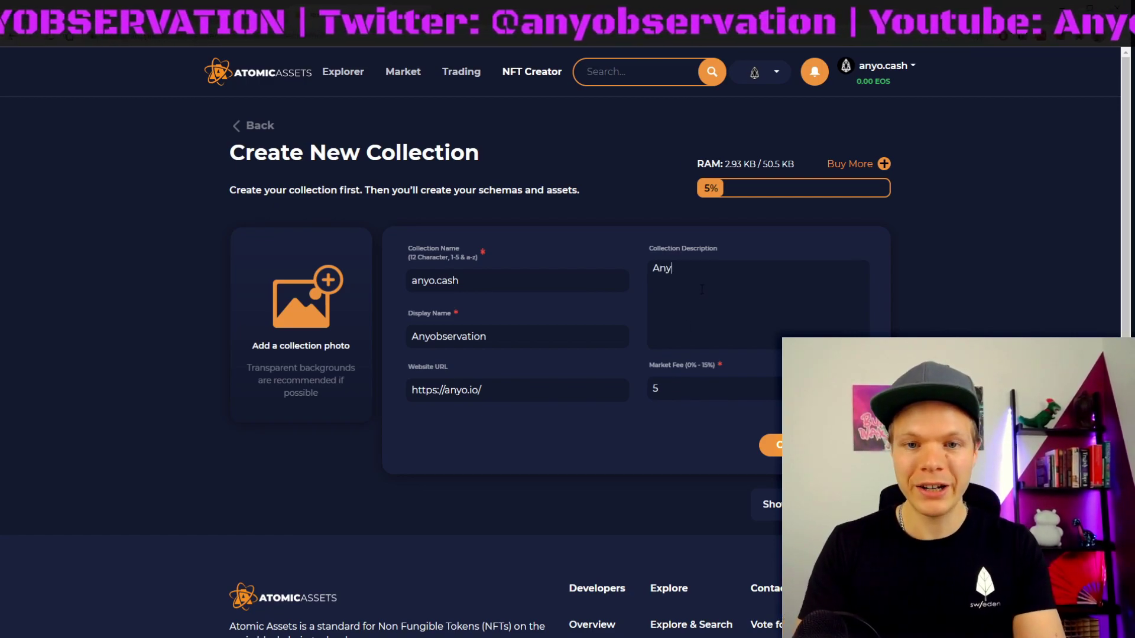
type("vatio")
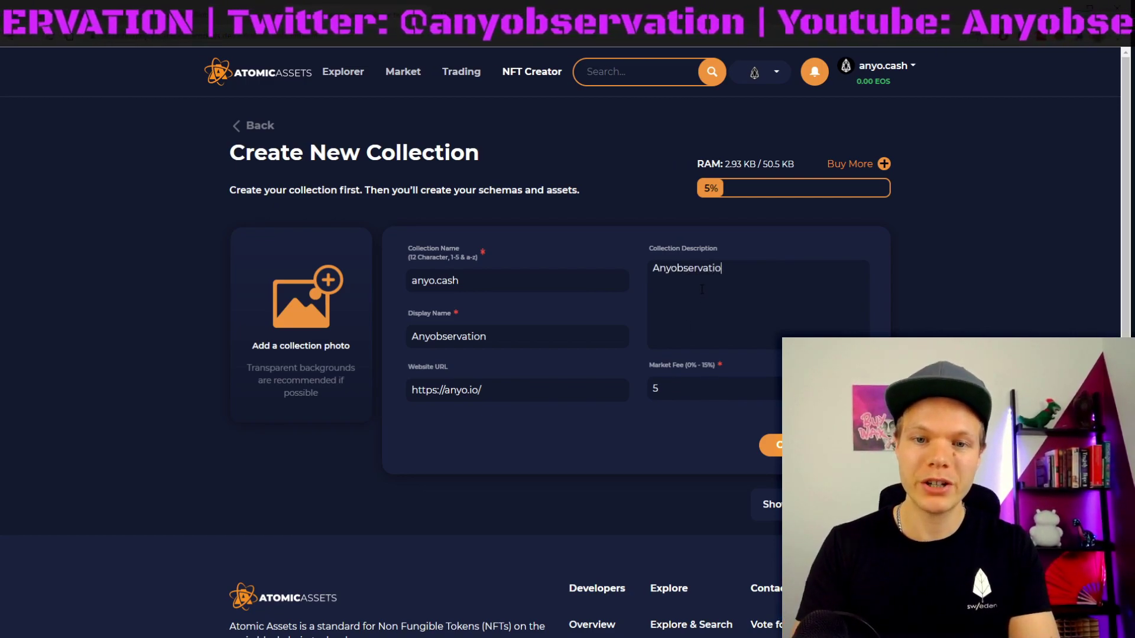
type("n creat")
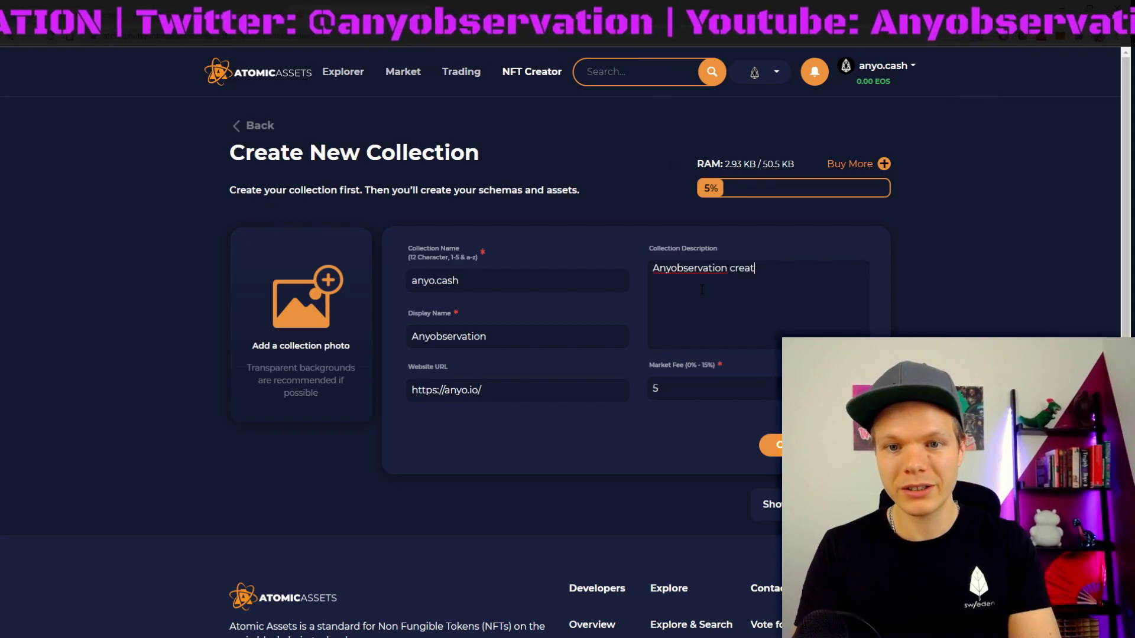
type("es blockchain content on yotube")
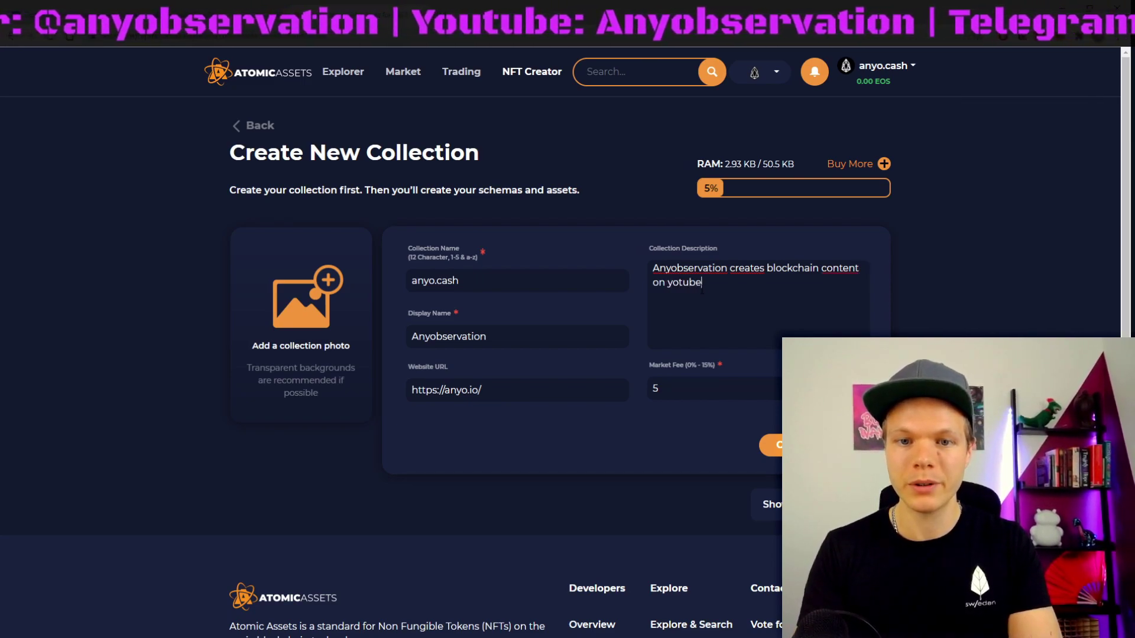
type(", twitter and podca")
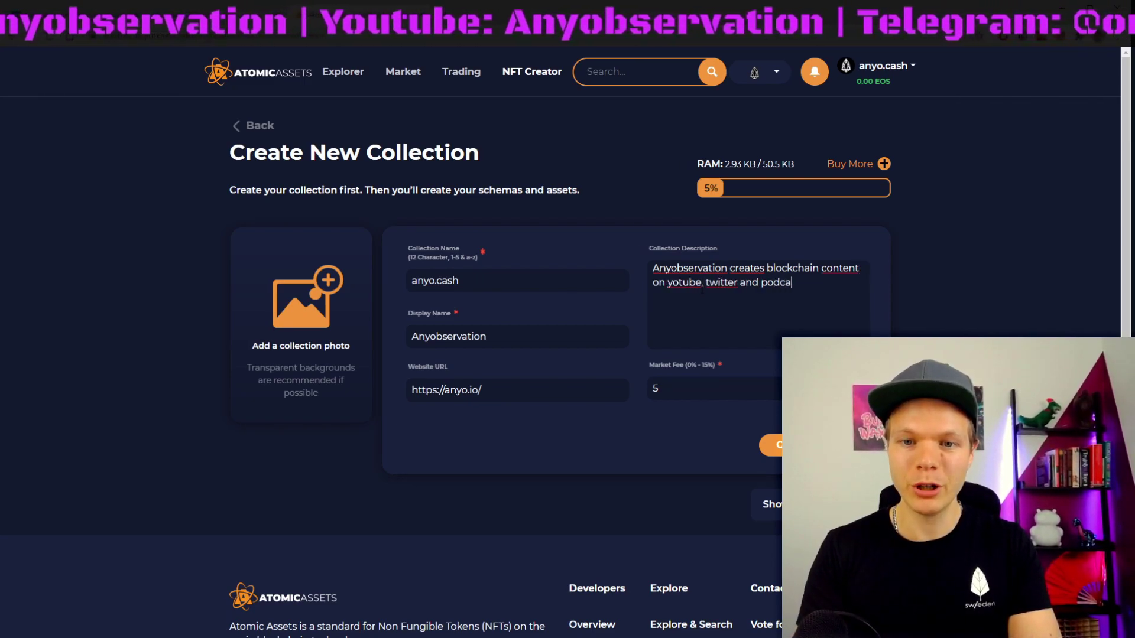
type("heck it out!")
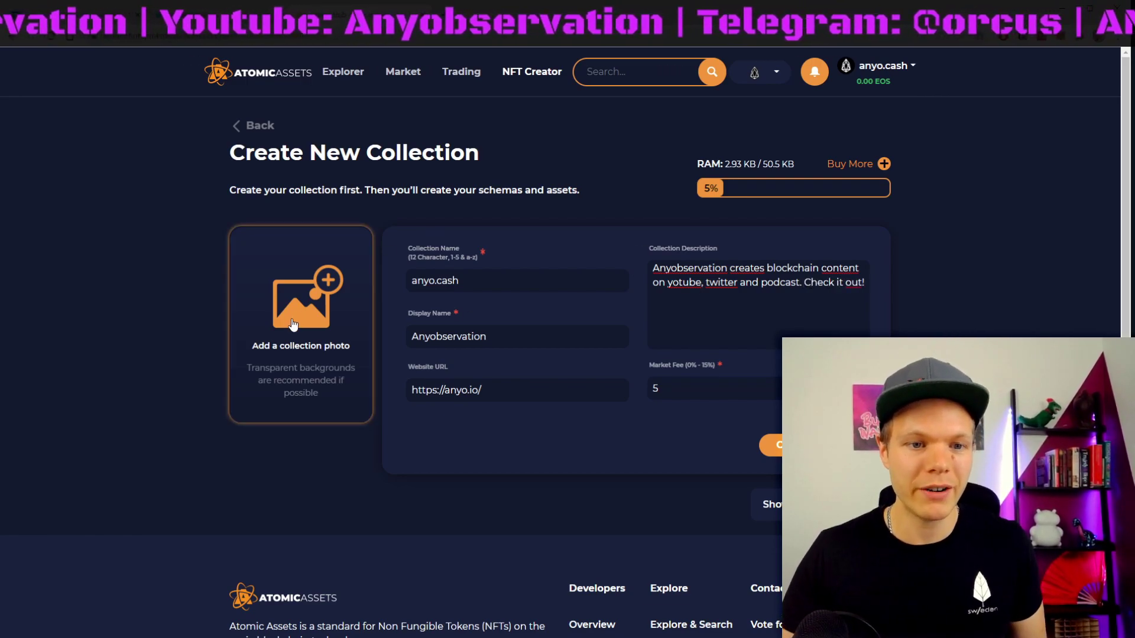
Step: Add a collection photo from Downloads and submit the new collection
left_click(294, 316)
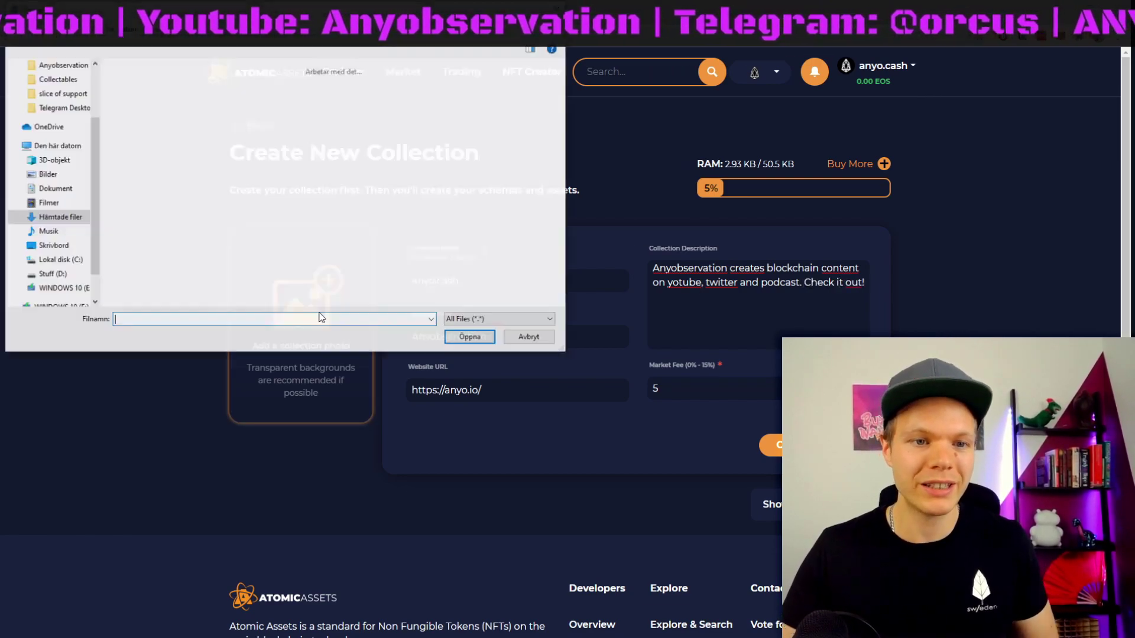
left_click(176, 101)
left_click(471, 337)
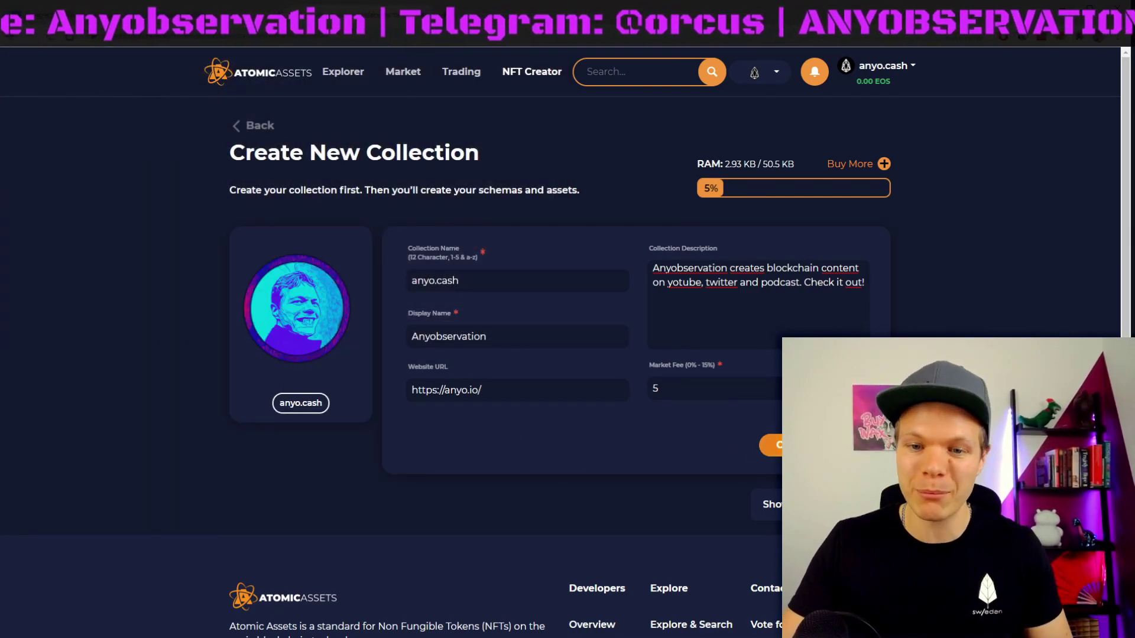
left_click(771, 445)
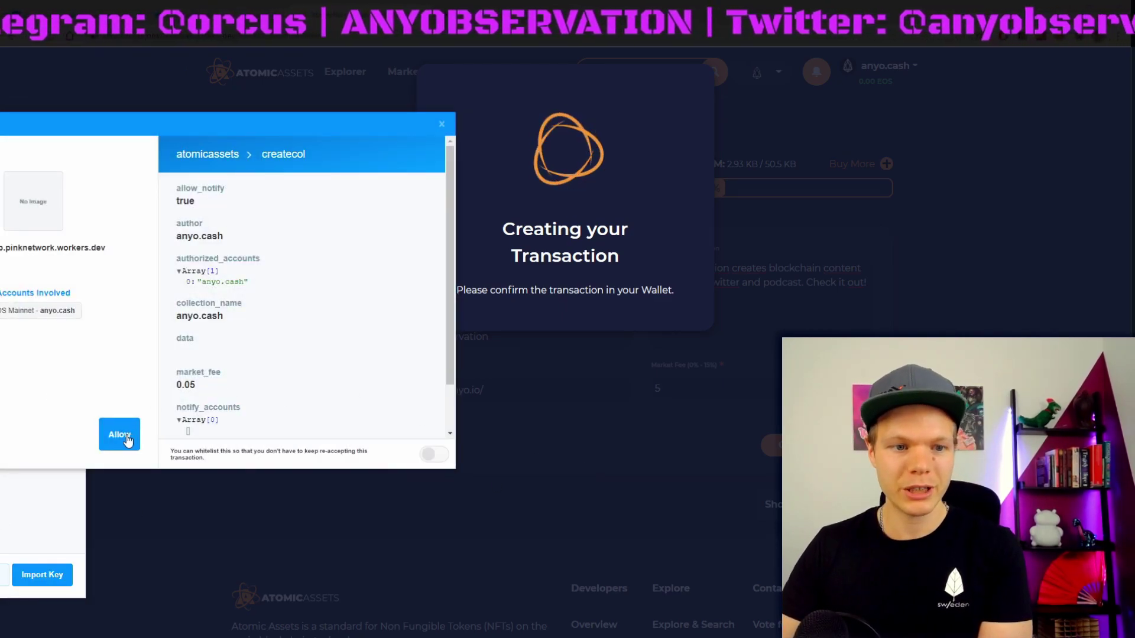
Step: Approve the createcol transaction in the wallet, retry after the failure, and close the success message
scroll(272, 282, "down", 1)
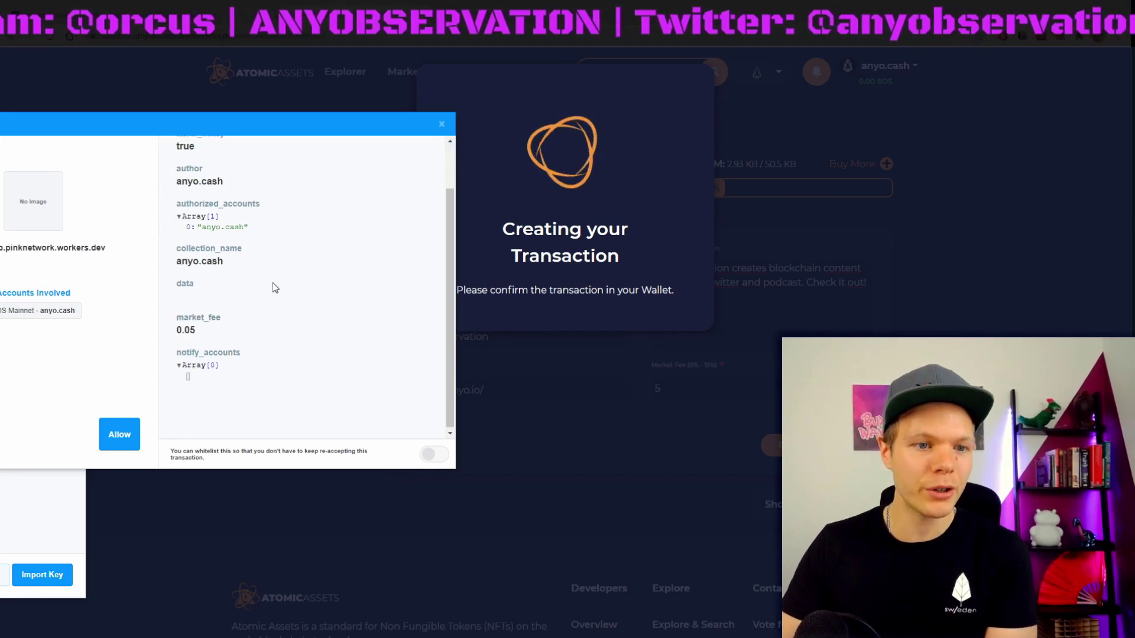
left_click(120, 436)
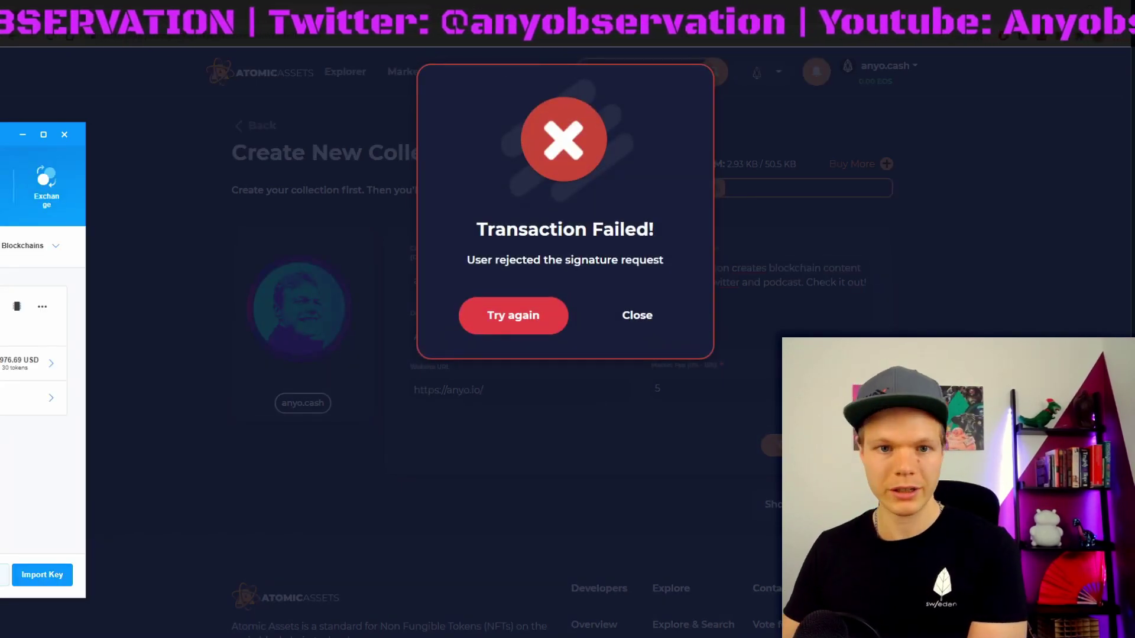
left_click(511, 313)
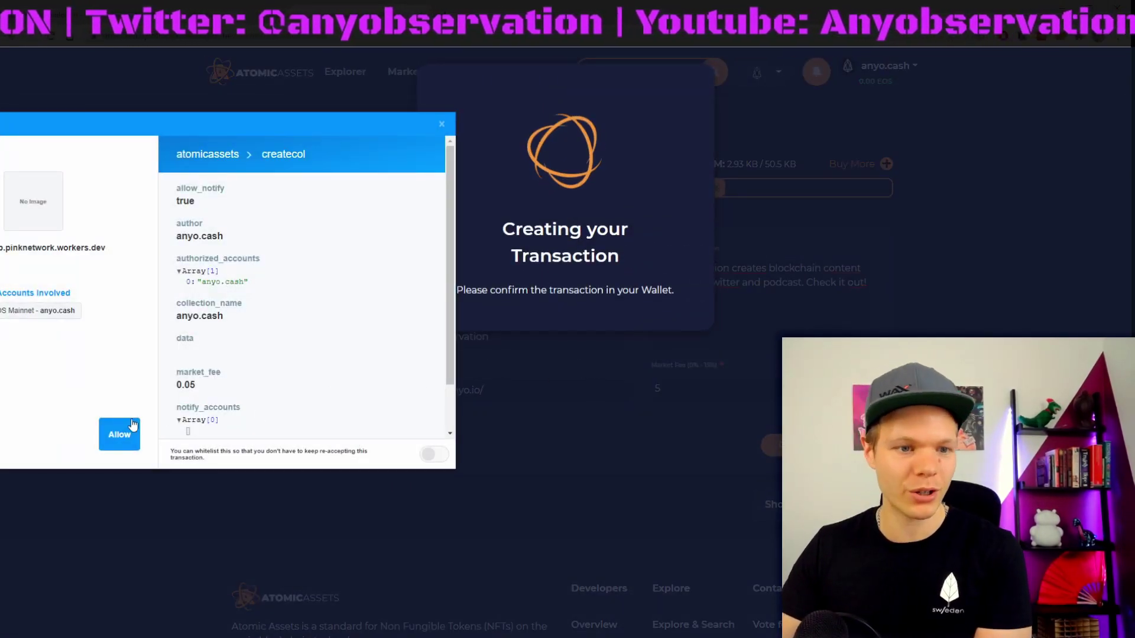
left_click(117, 432)
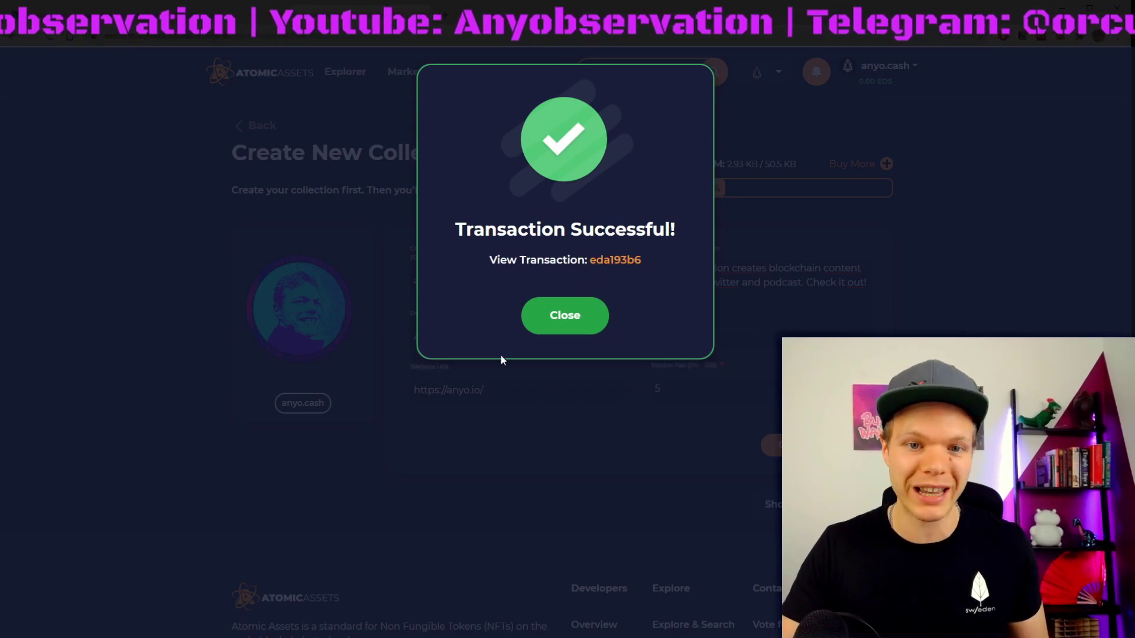
left_click(558, 321)
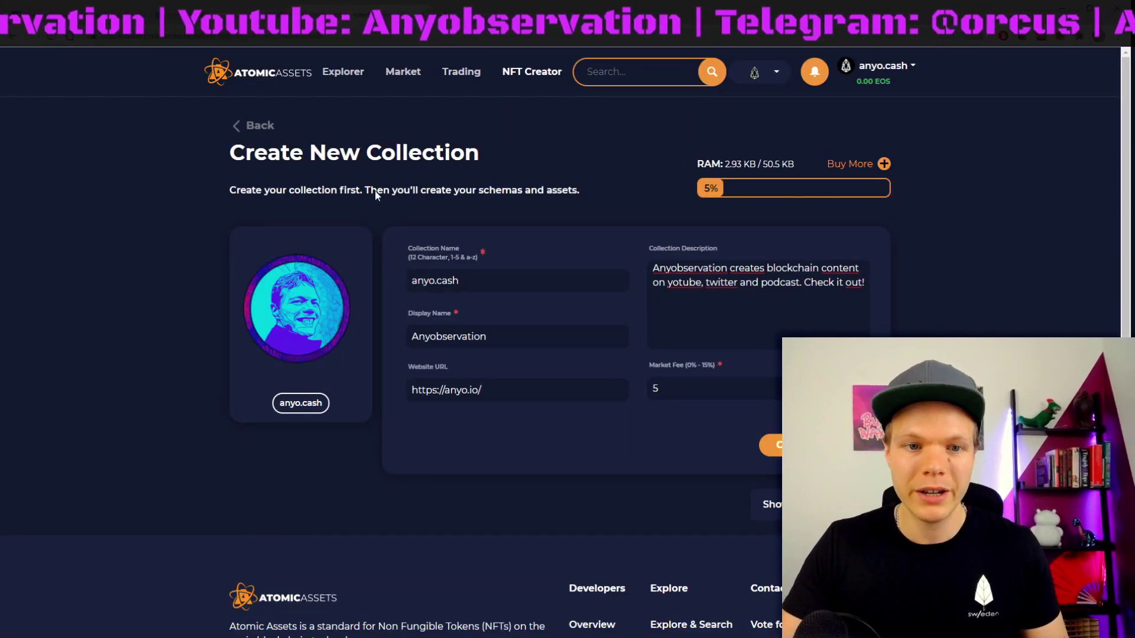
Step: Open anyo.cash, reveal its authorized and notify accounts, then cancel the edit unchanged
left_click(245, 126)
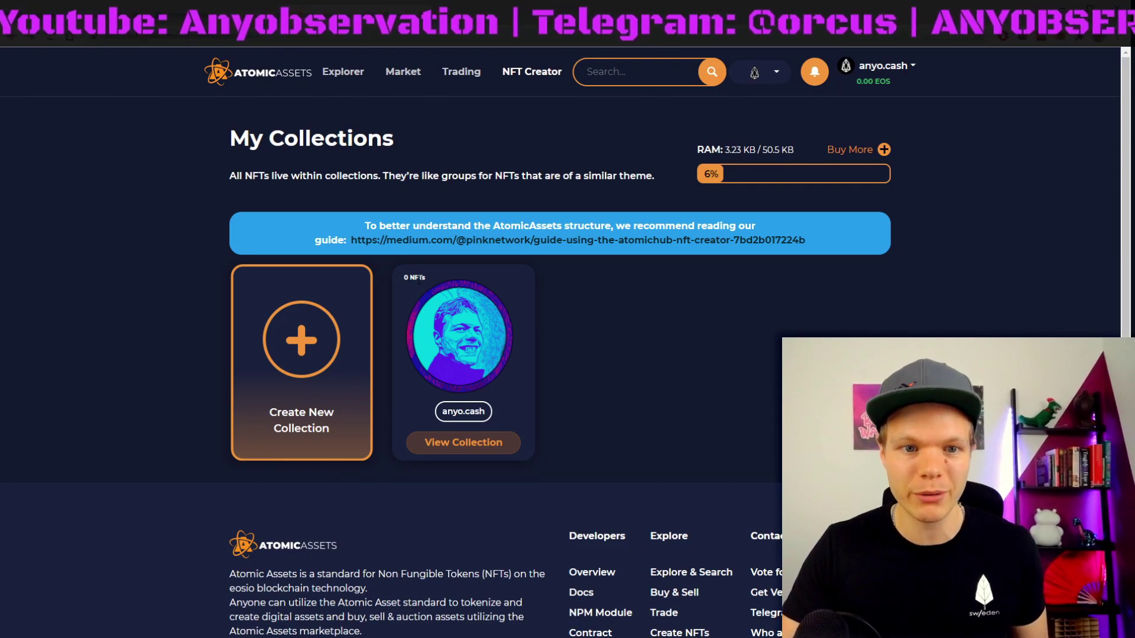
left_click(463, 442)
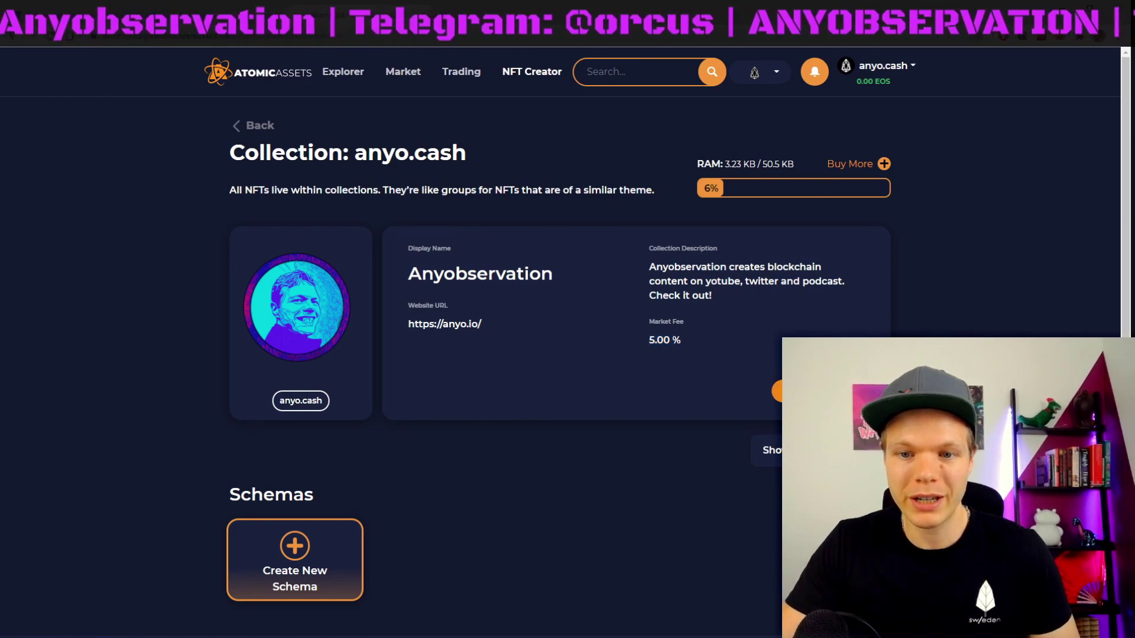
left_click(779, 391)
left_click(760, 492)
scroll(313, 453, "down", 3)
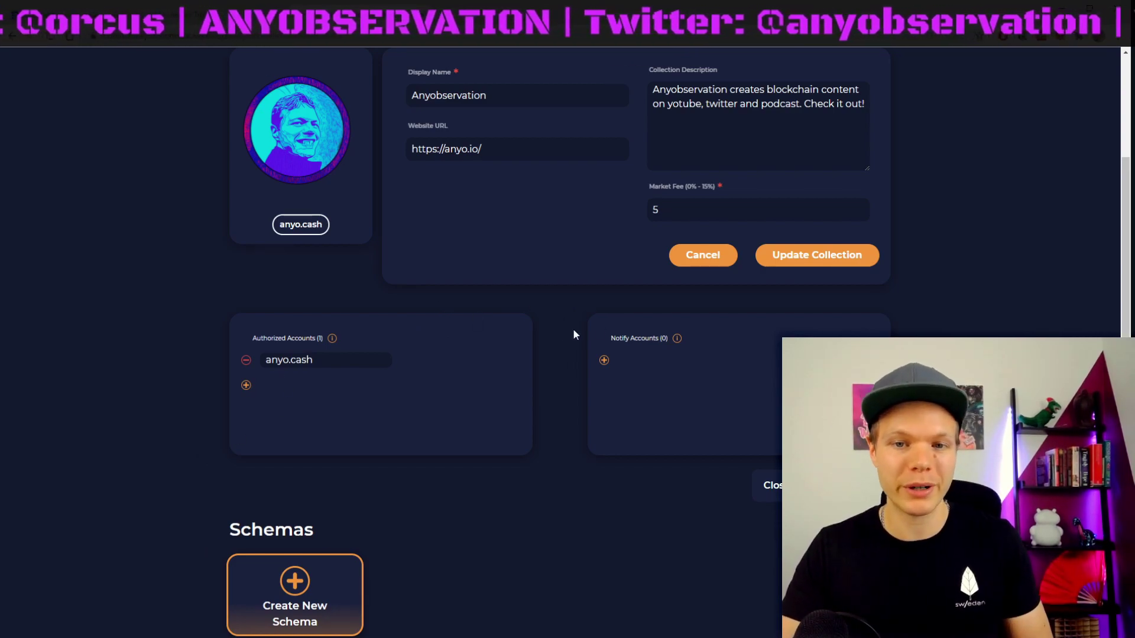
left_click(698, 267)
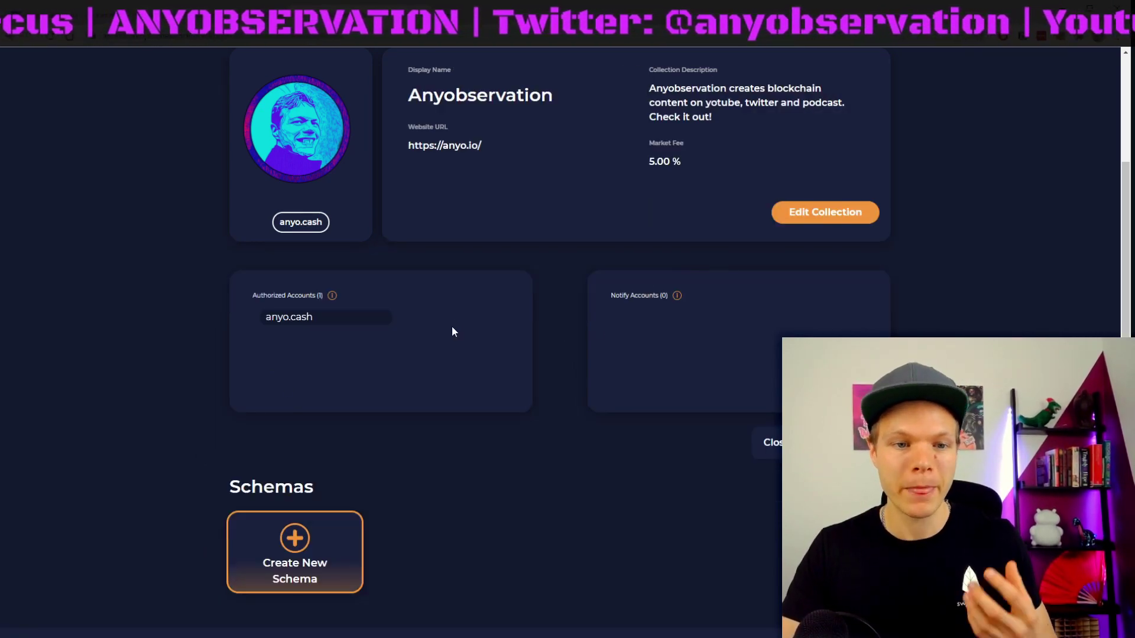
scroll(451, 326, "down", 2)
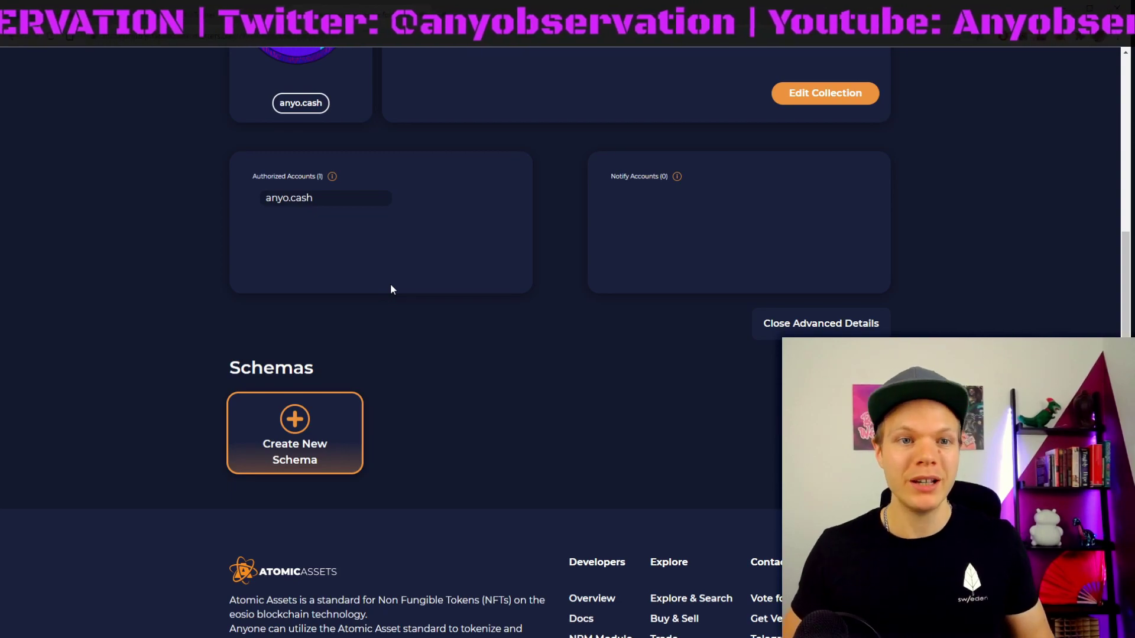
scroll(406, 276, "up", 5)
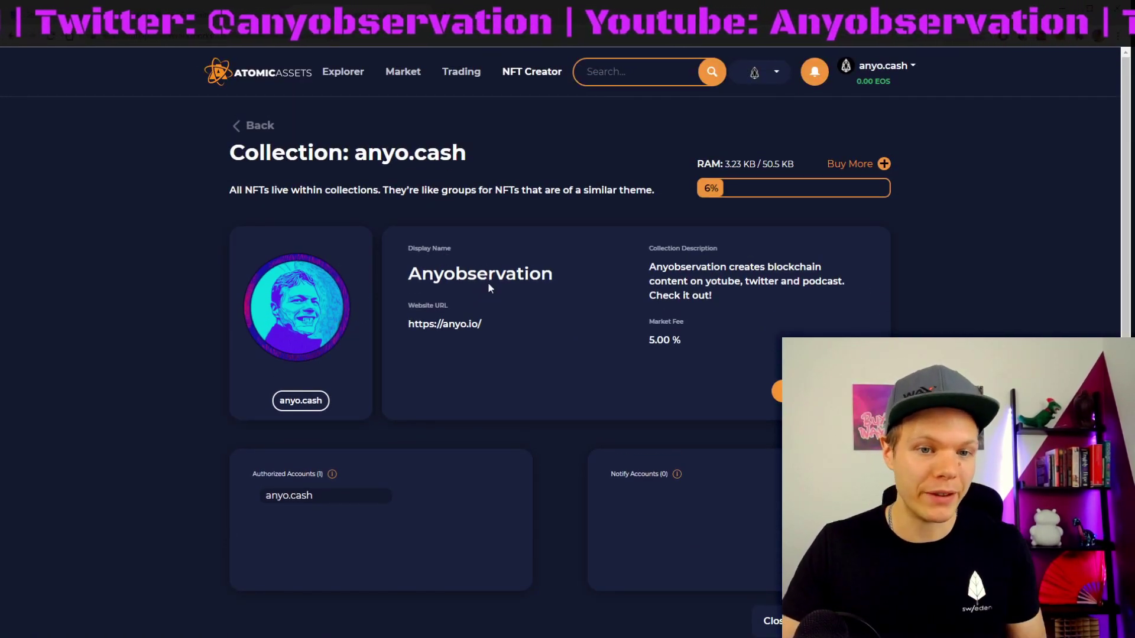
scroll(488, 282, "down", 1)
scroll(301, 481, "down", 3)
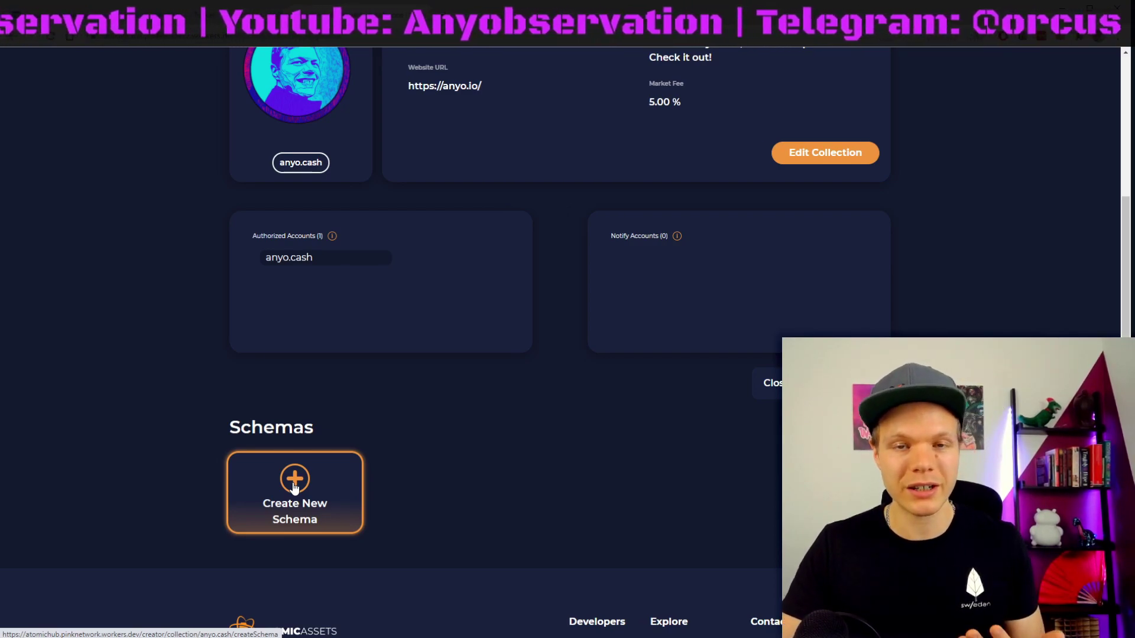
Step: Start a new schema named 'specials'
left_click(306, 485)
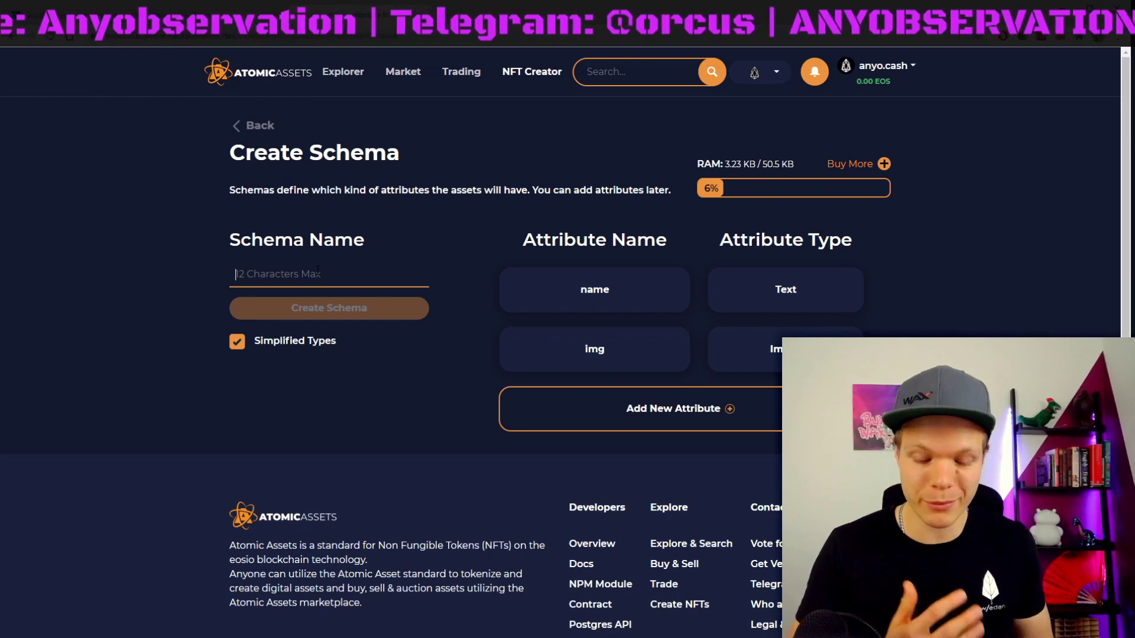
type("sub")
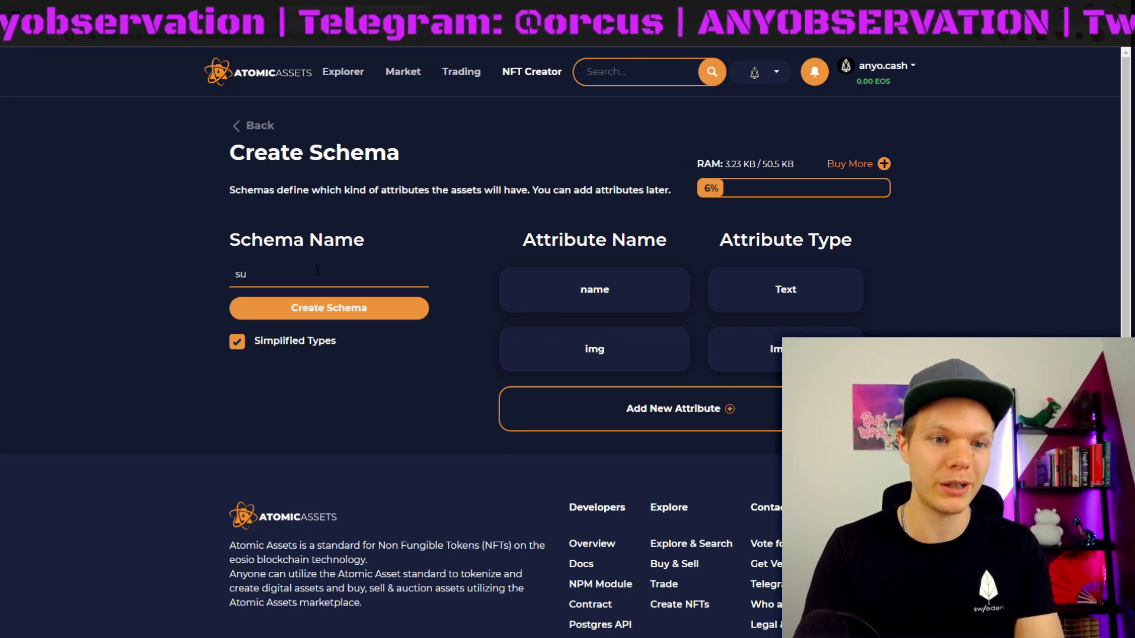
key("BackSpace")
key("BackSpace")
type("speic")
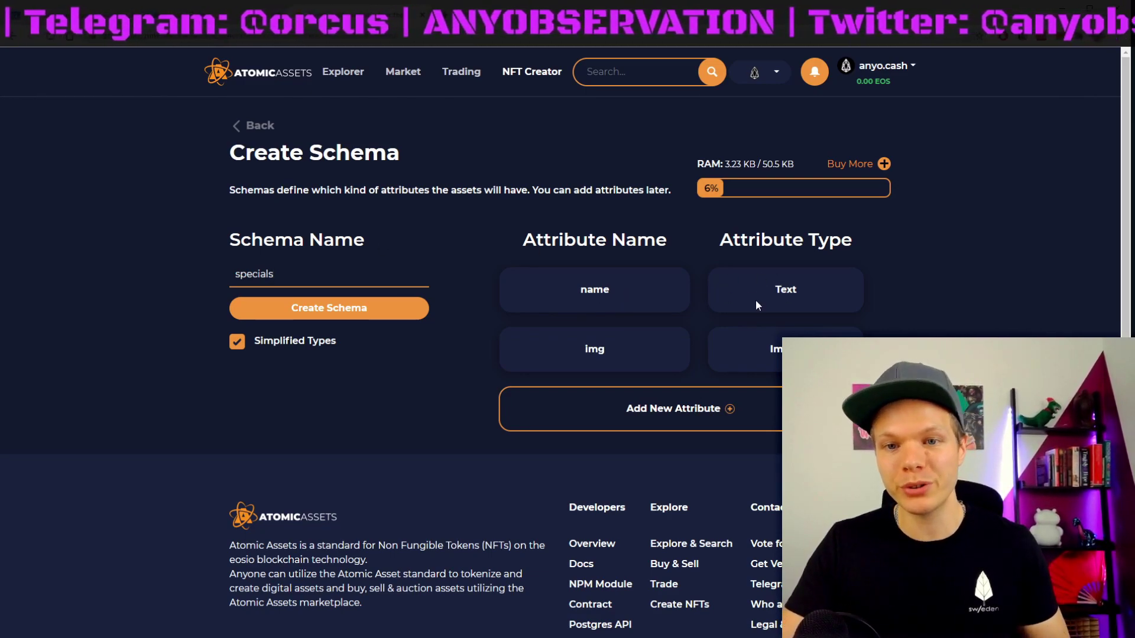
Step: Add a third attribute named 'info' with type Text
left_click(669, 410)
left_click(622, 435)
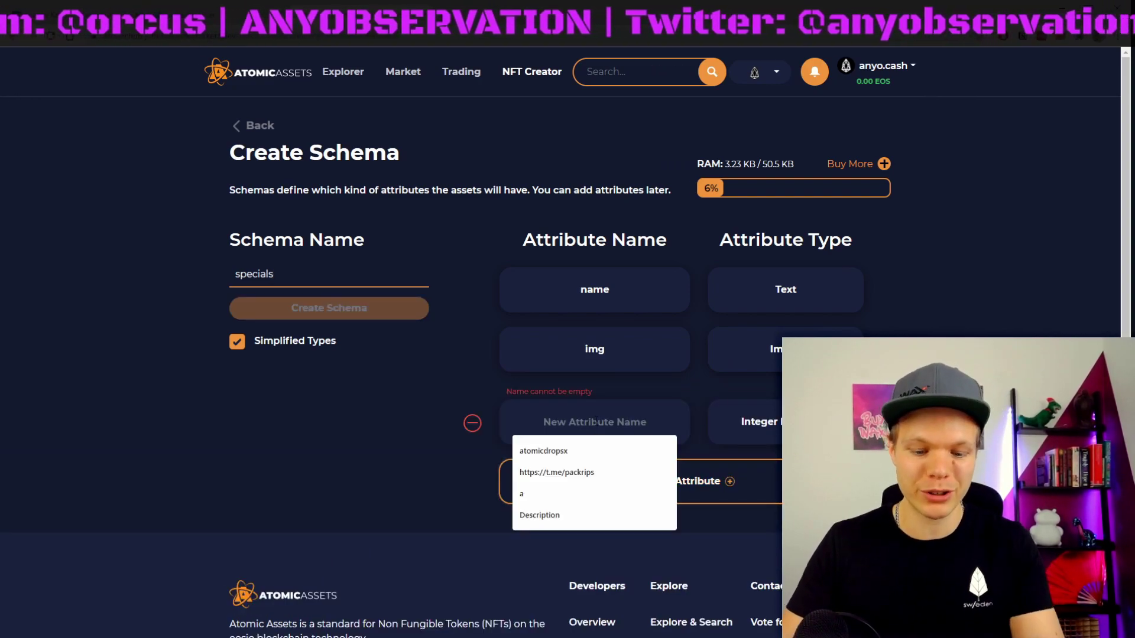
type("info")
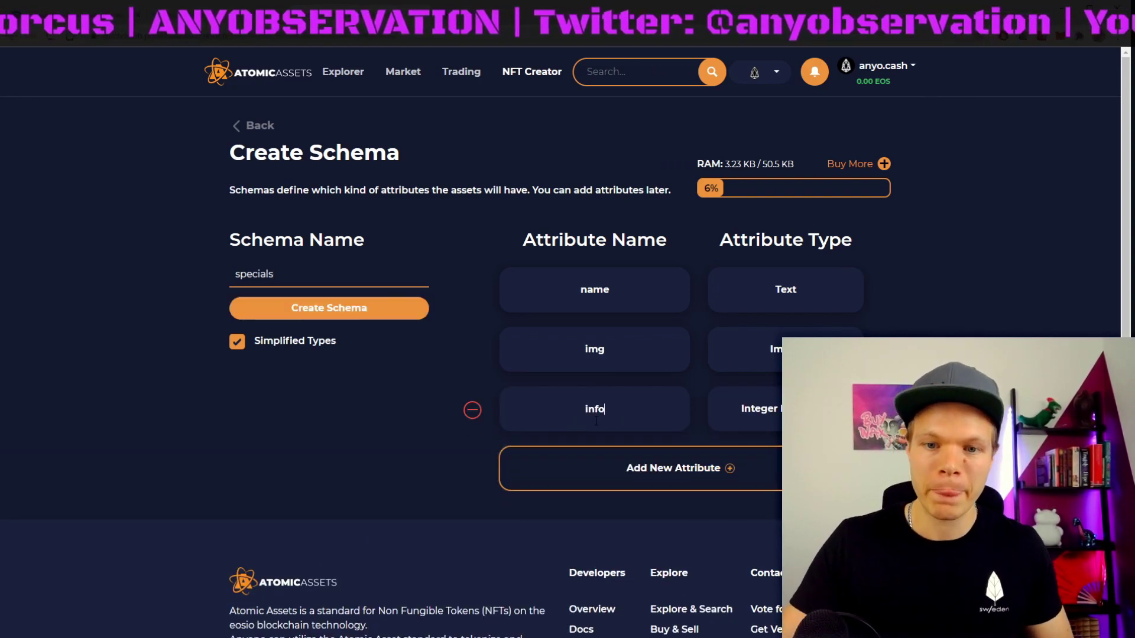
left_click(767, 407)
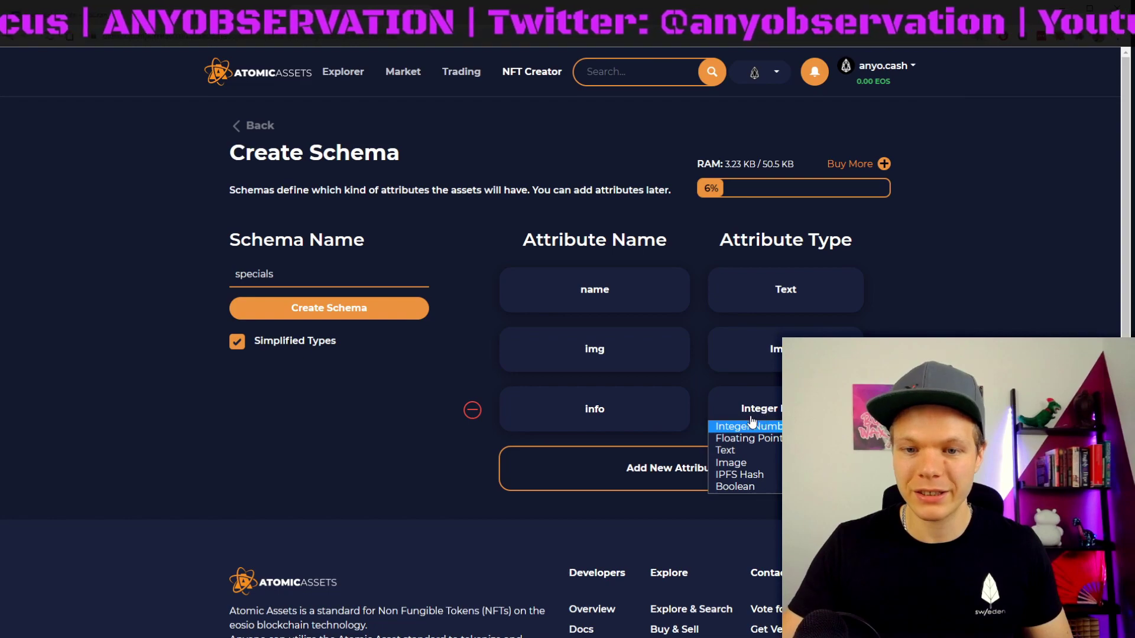
left_click(743, 452)
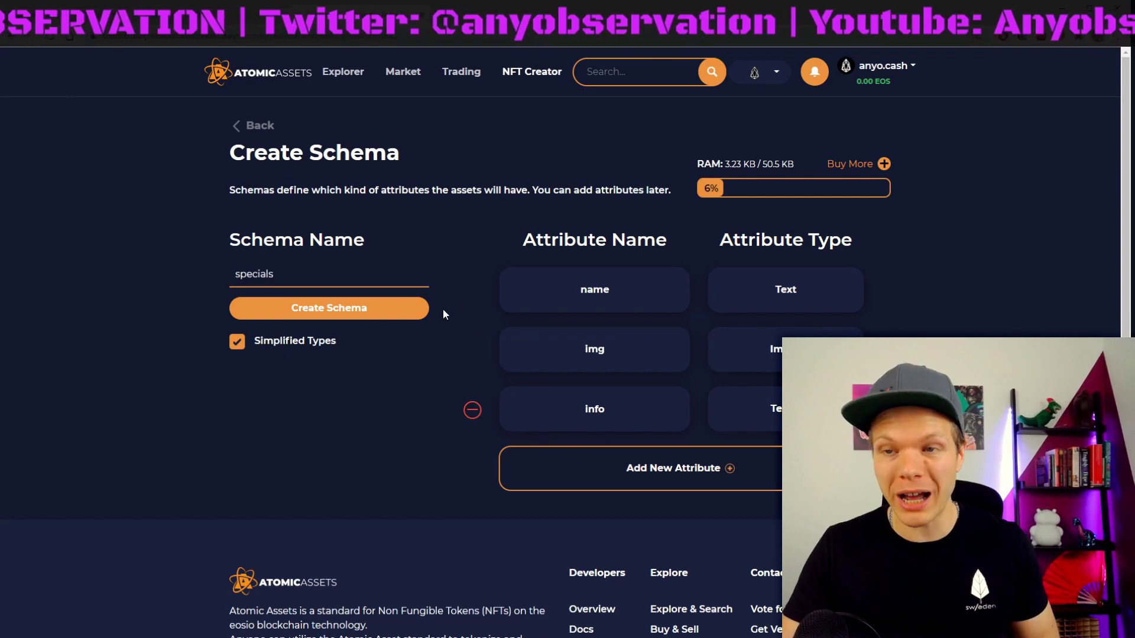
Step: Submit the specials schema and approve its createschema transaction in the wallet
left_click(341, 313)
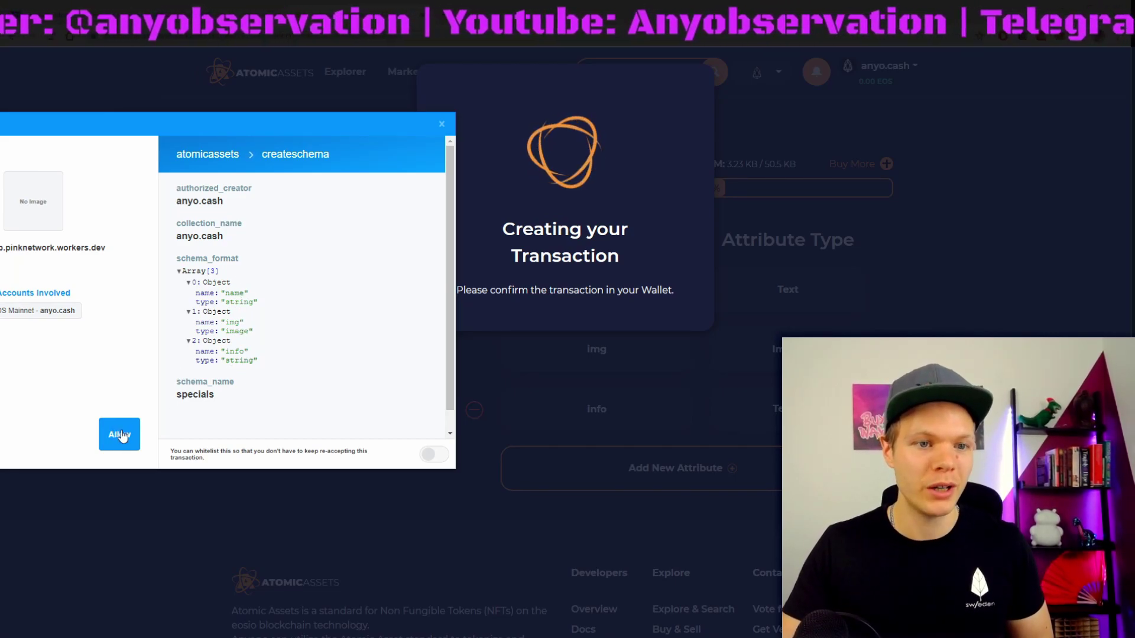
left_click(115, 438)
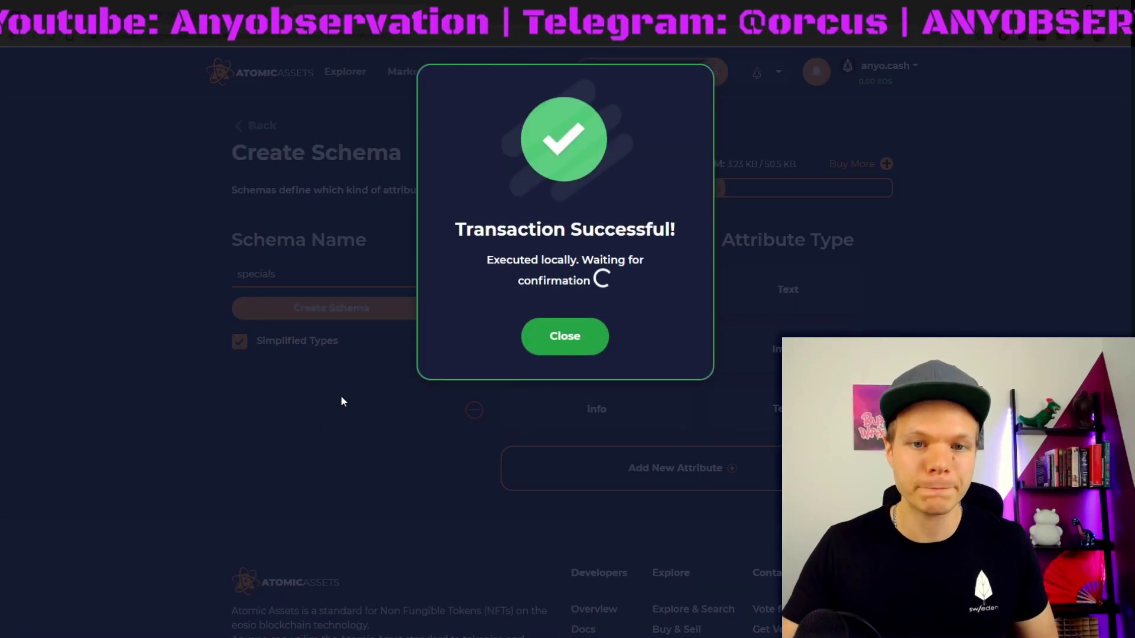
left_click(578, 330)
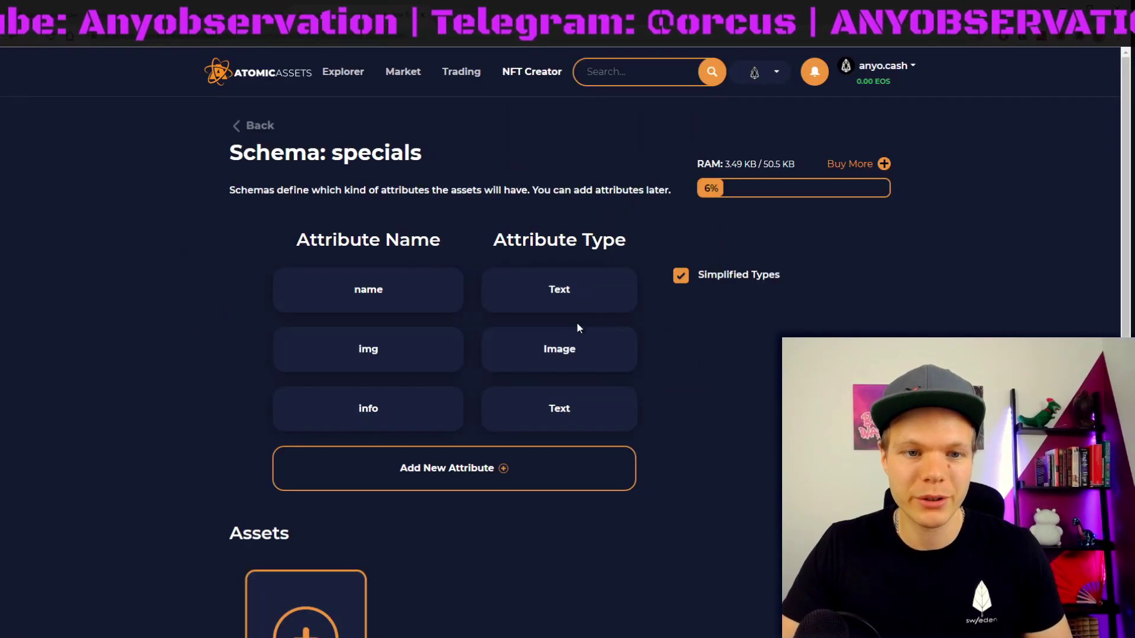
Step: Return from the specials schema page to the anyo.cash collection page
scroll(514, 330, "down", 7)
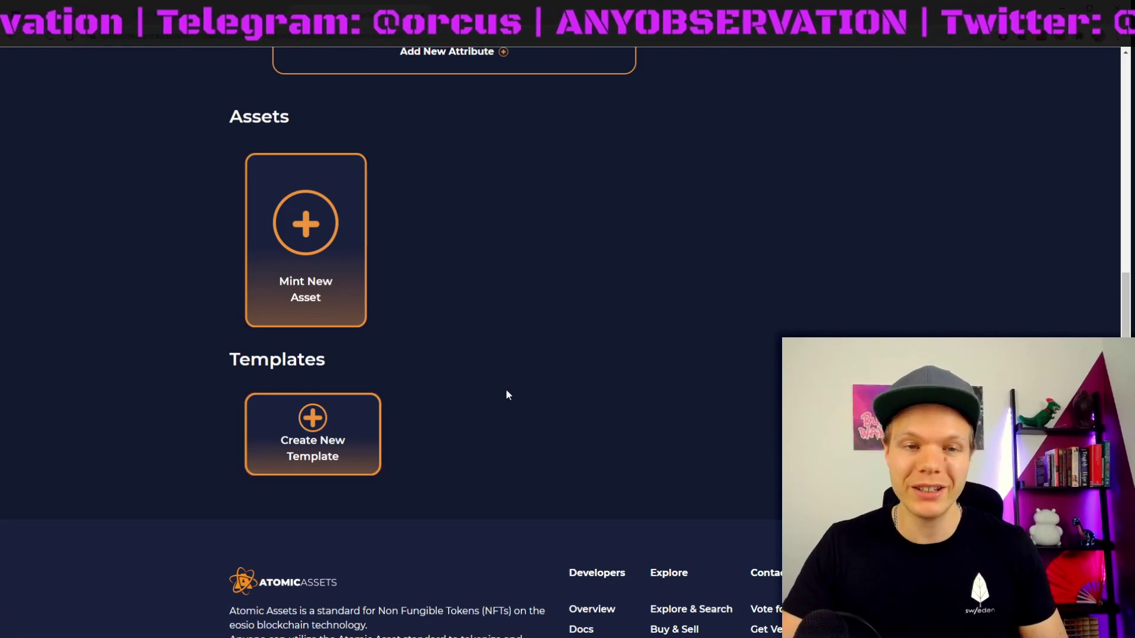
scroll(505, 379, "up", 5)
scroll(506, 363, "up", 1)
left_click(243, 77)
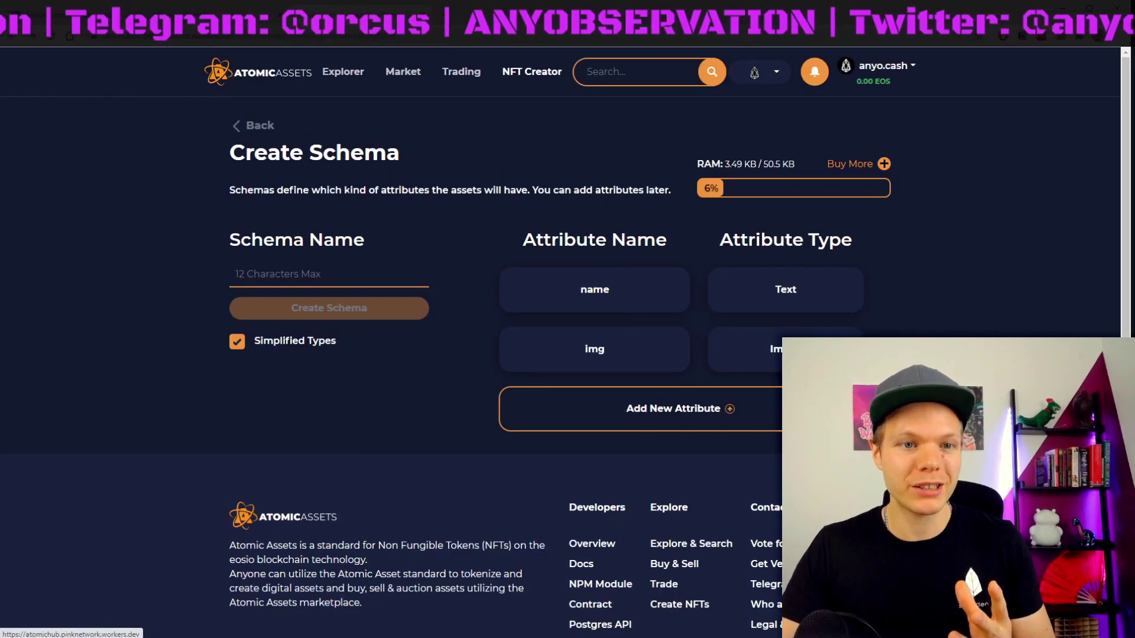
left_click(254, 126)
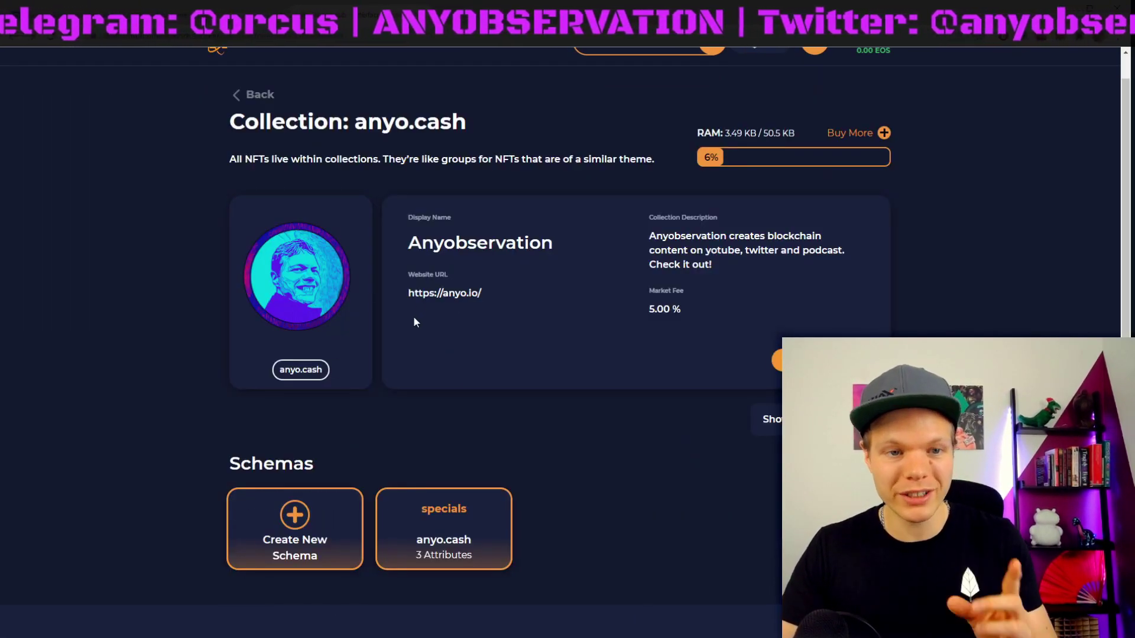
Step: Open the specials schema and start a new template for it
scroll(420, 297, "down", 2)
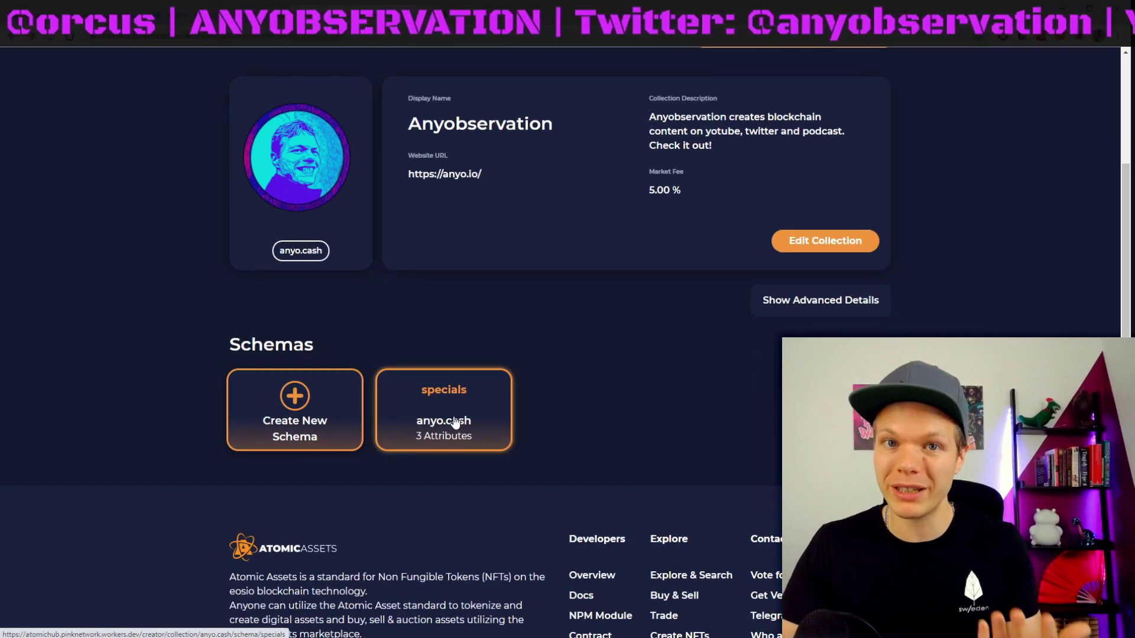
scroll(467, 313, "up", 3)
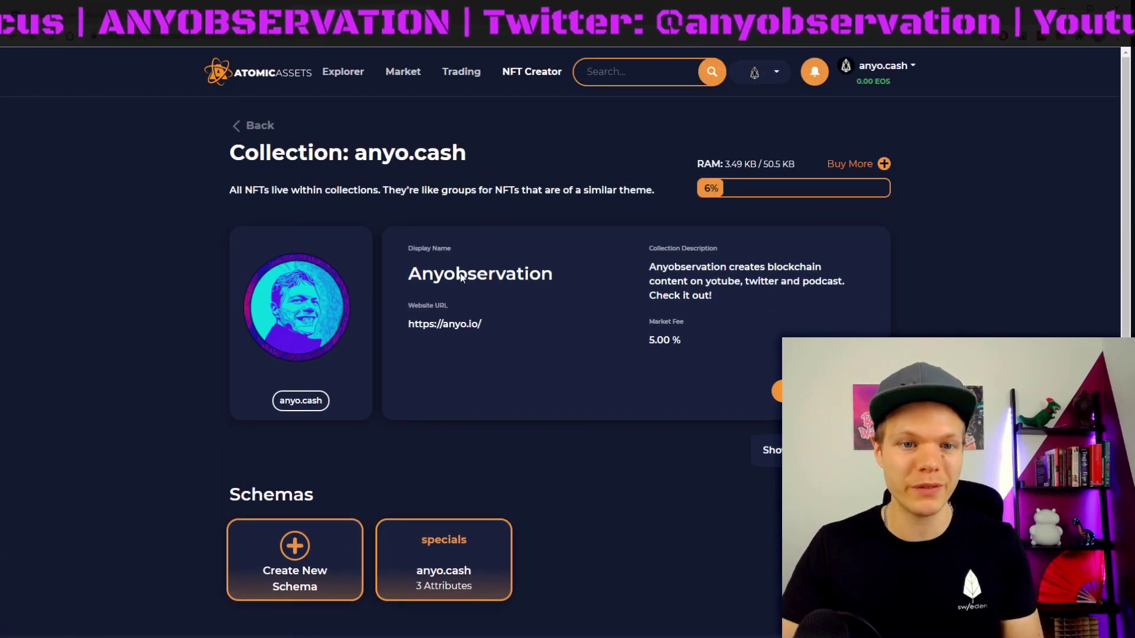
double_click(474, 278)
left_click(474, 278)
left_click(458, 523)
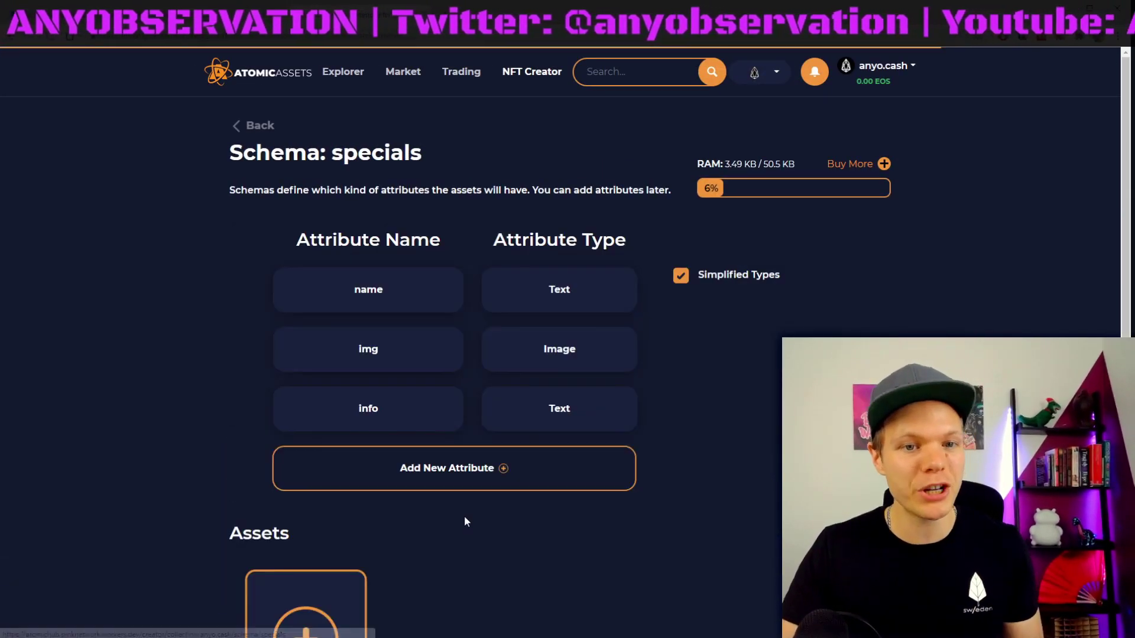
scroll(372, 477, "down", 8)
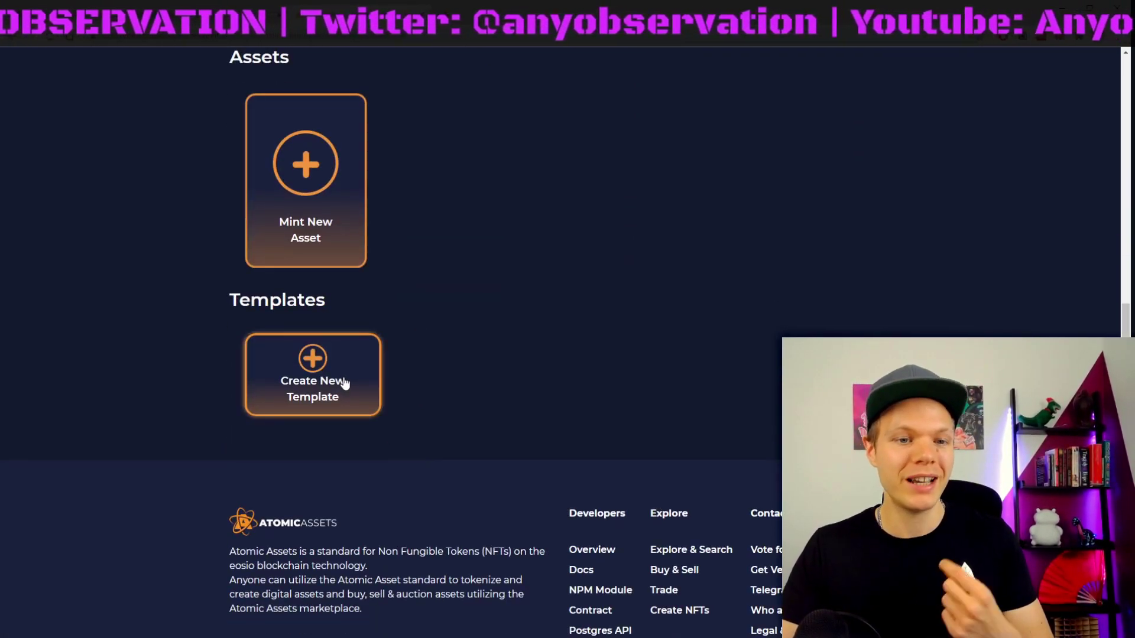
left_click(315, 379)
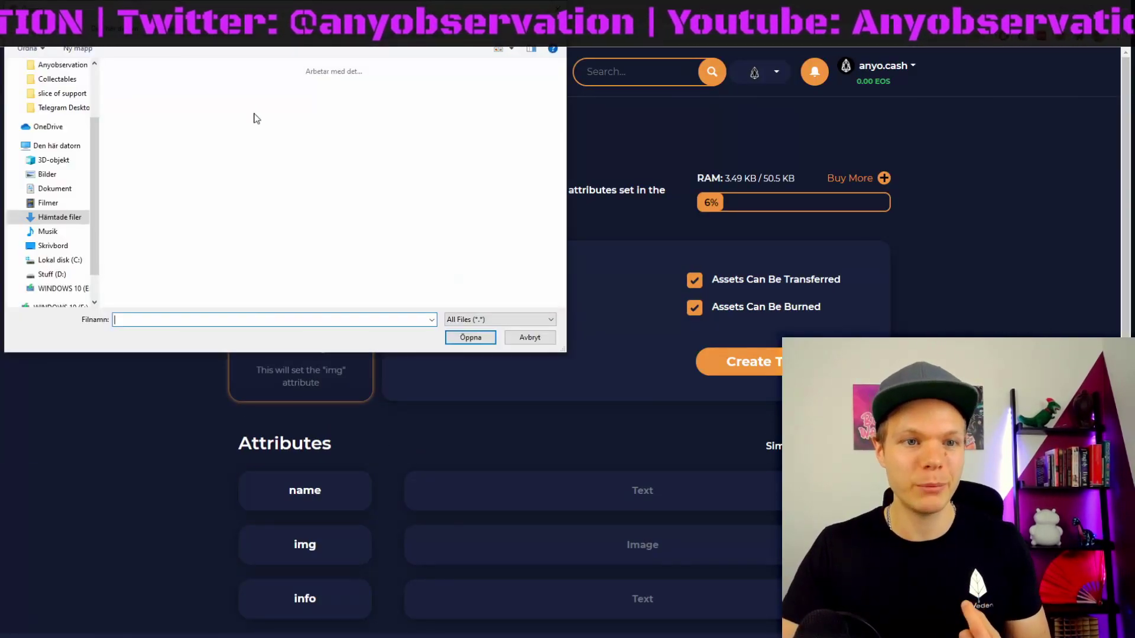
Step: Upload atomichub-eos.jpg as the template image and set max supply to 10
left_click(135, 105)
left_click(460, 332)
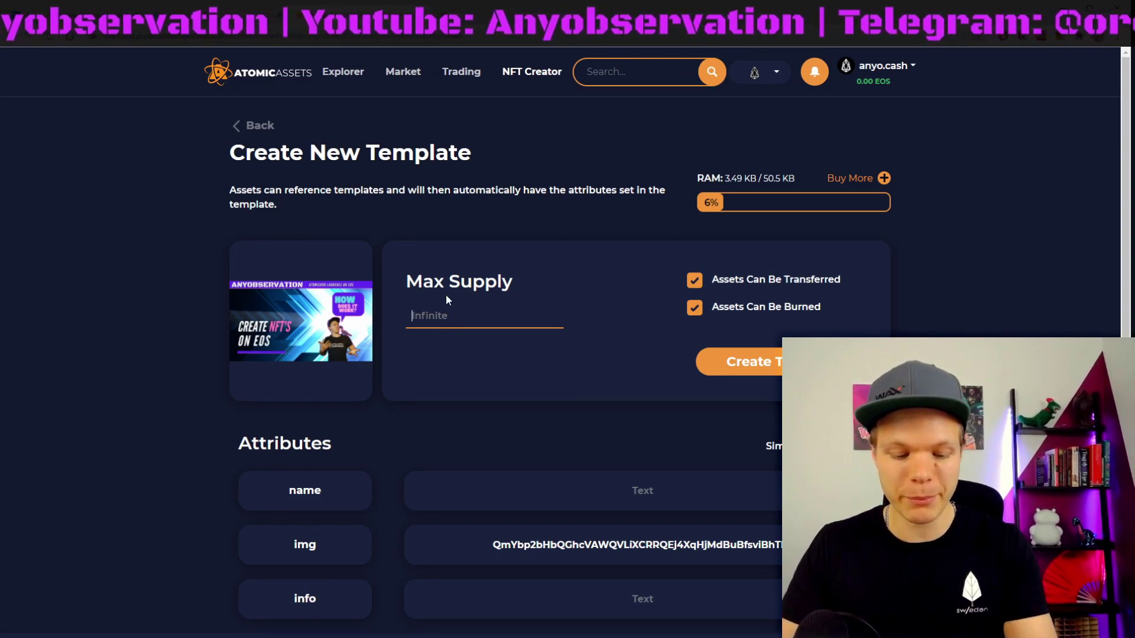
left_click(473, 324)
type("10")
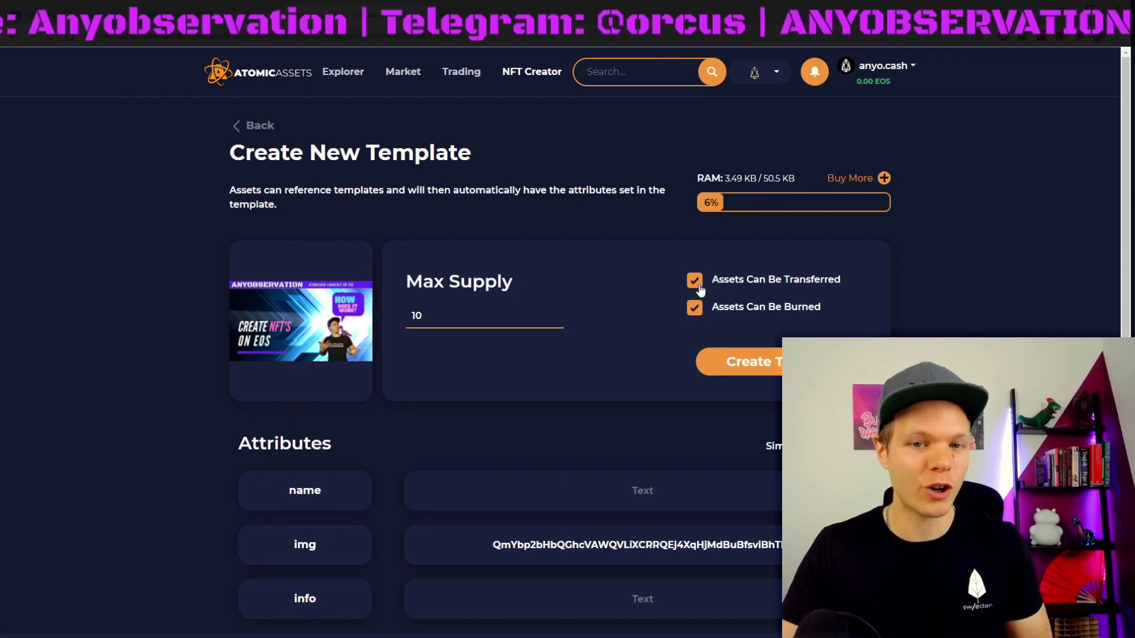
Step: Name the template 'Create NFTS on EOS' and write the info description about the EOS launch tutorial
scroll(593, 354, "down", 2)
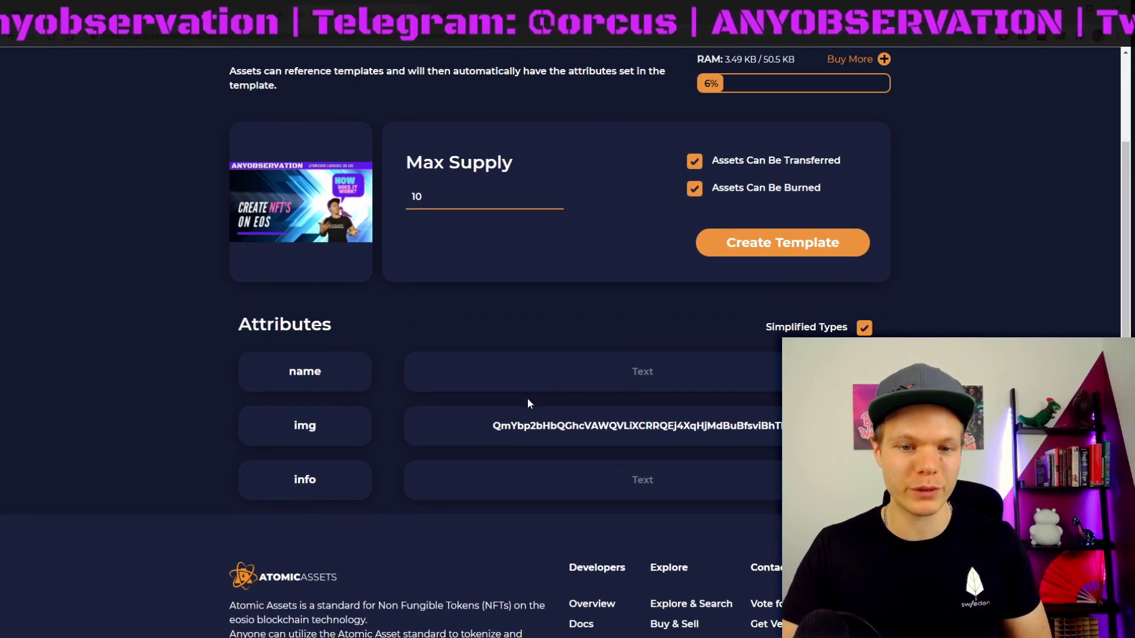
left_click(614, 373)
type("Anyobservation")
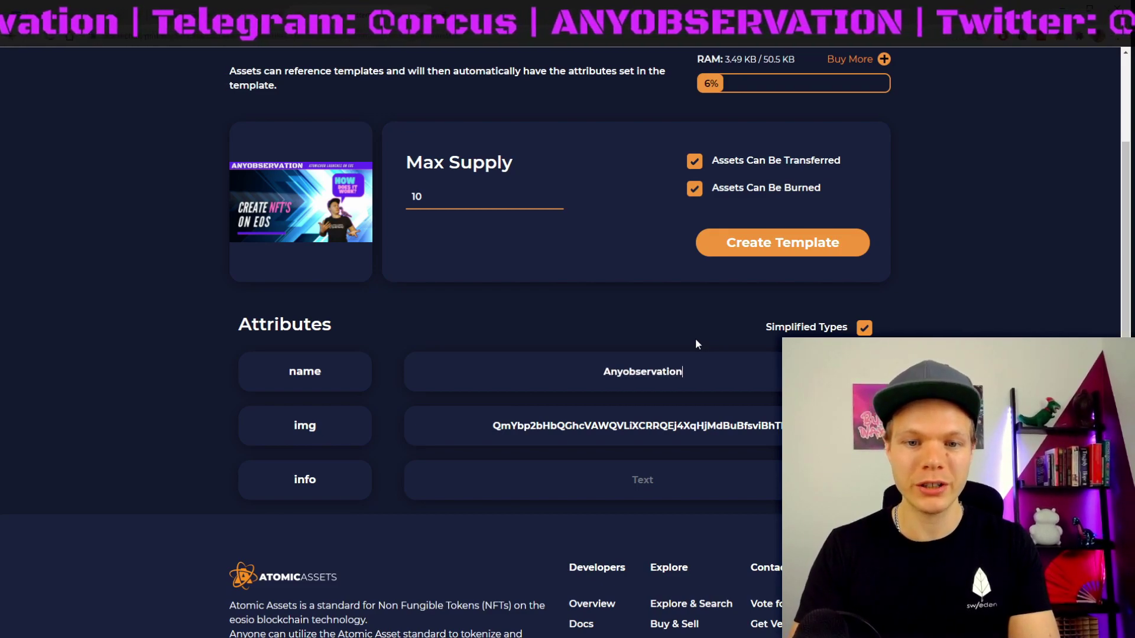
key("ctrl+a")
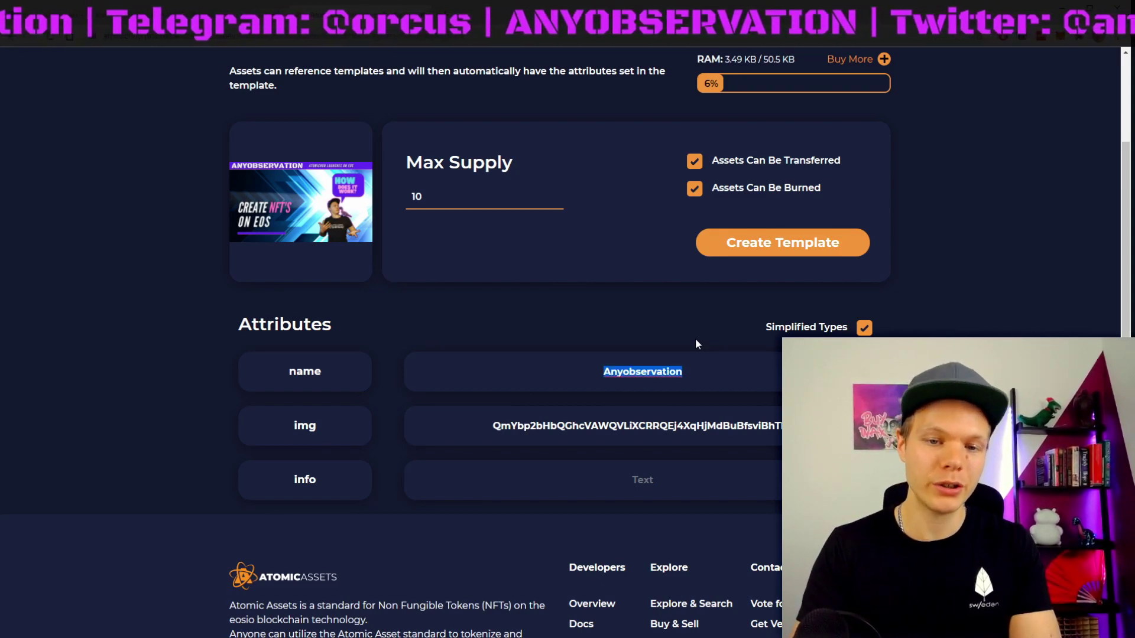
type("Create NF")
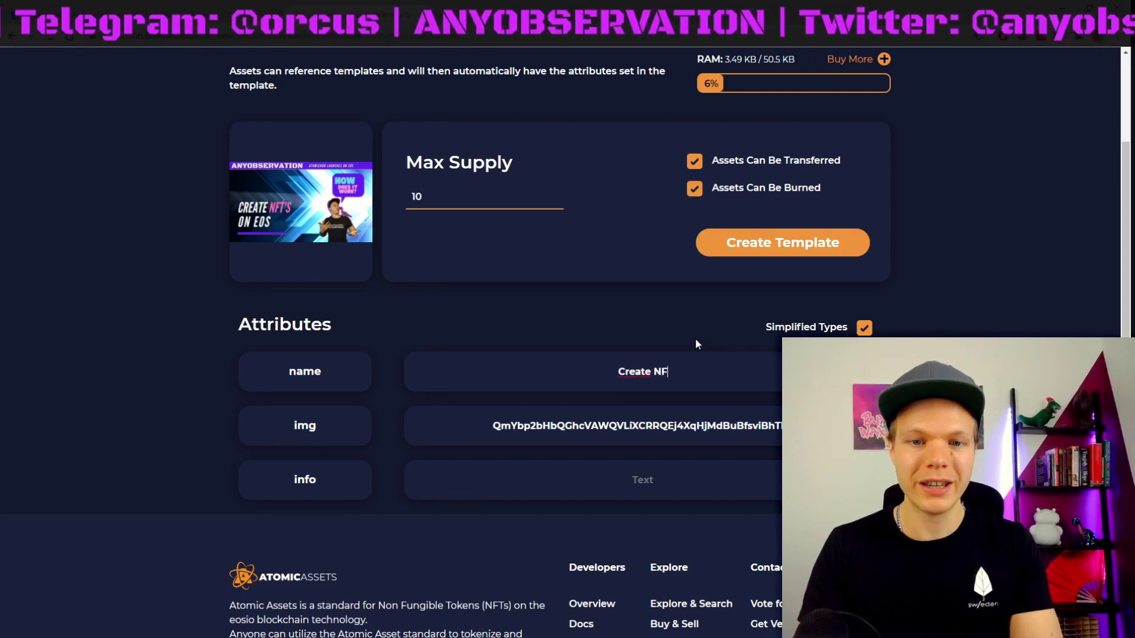
type("TS on EOS")
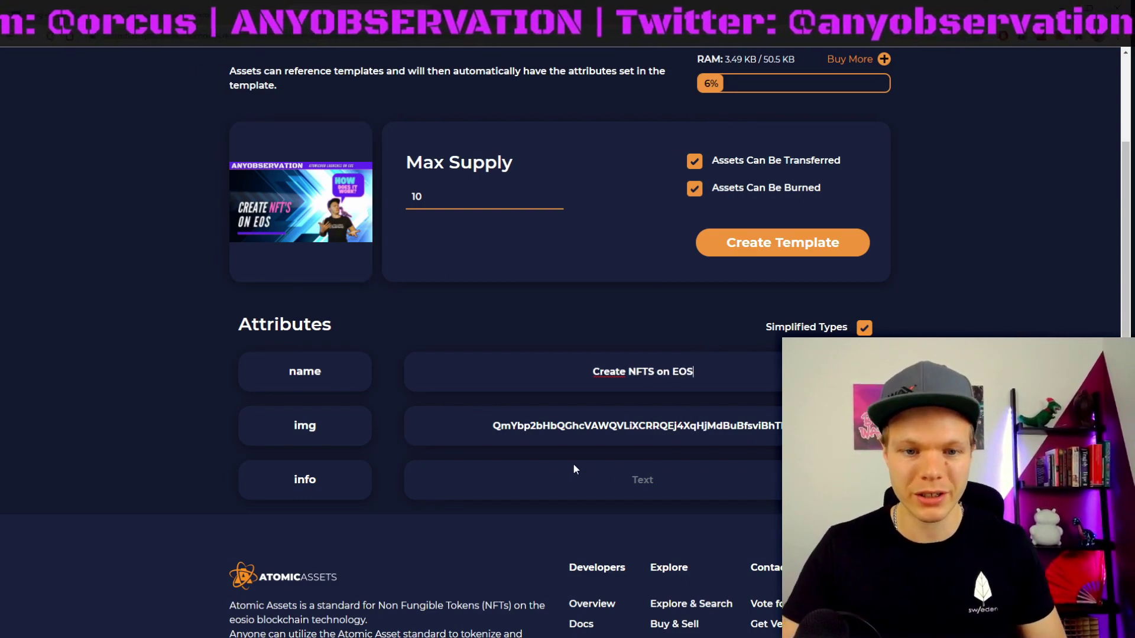
left_click(692, 492)
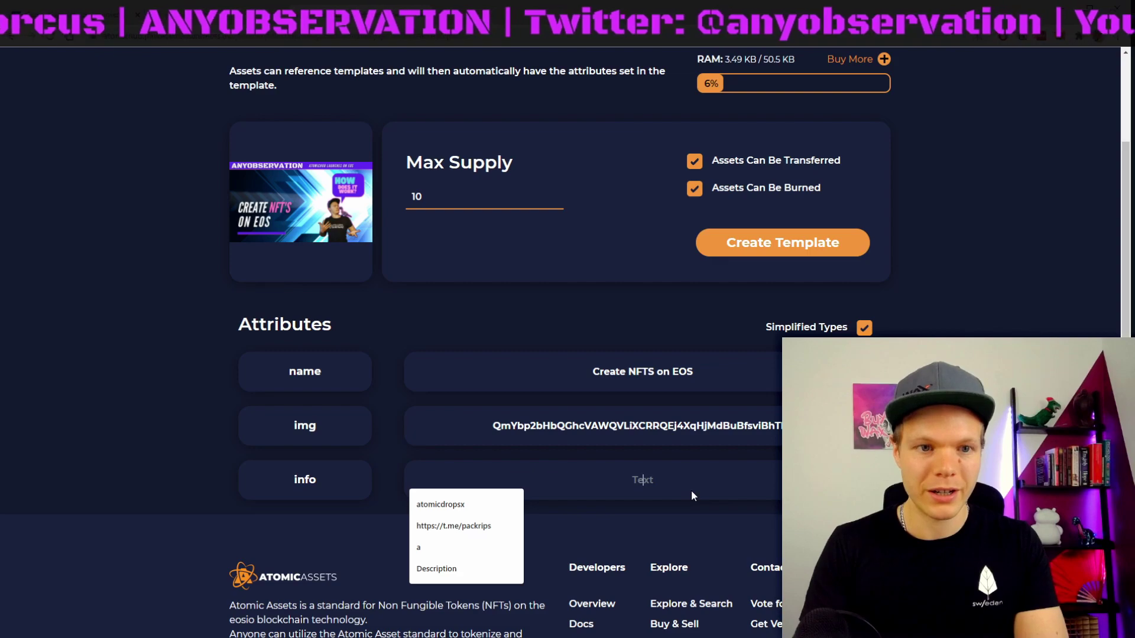
type("Atomichub ha")
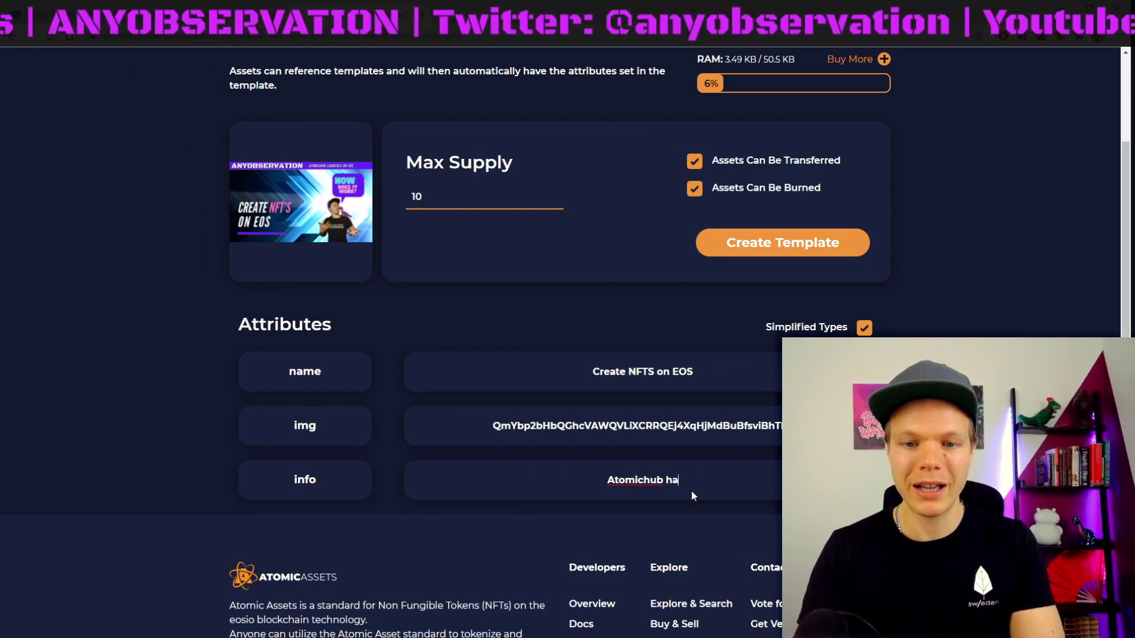
type("s now launched on ")
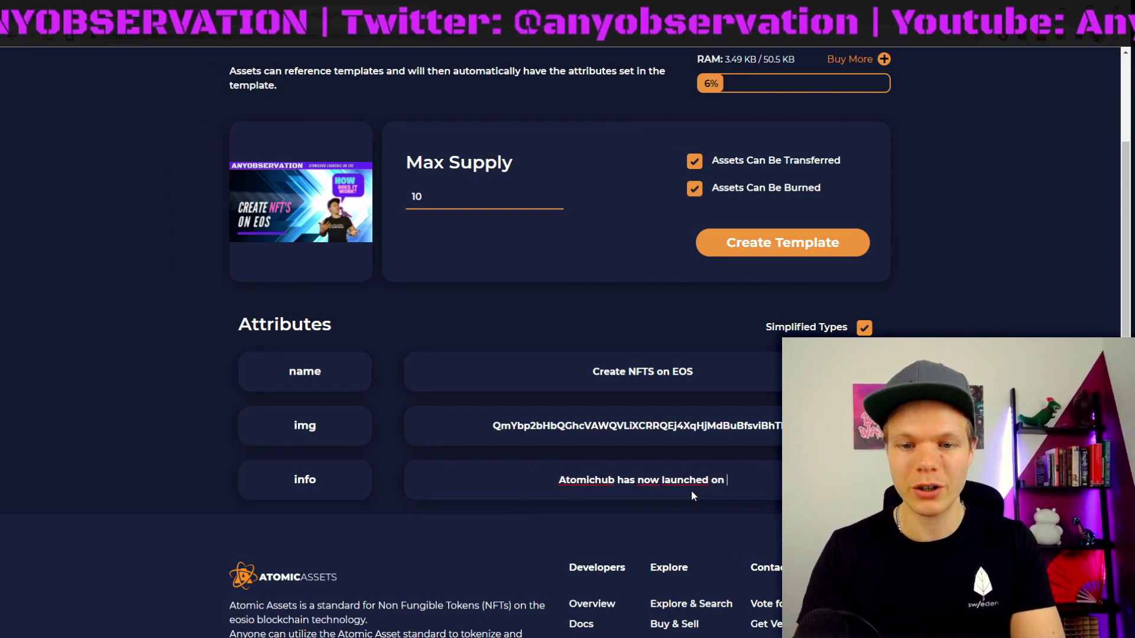
type("EOS and An")
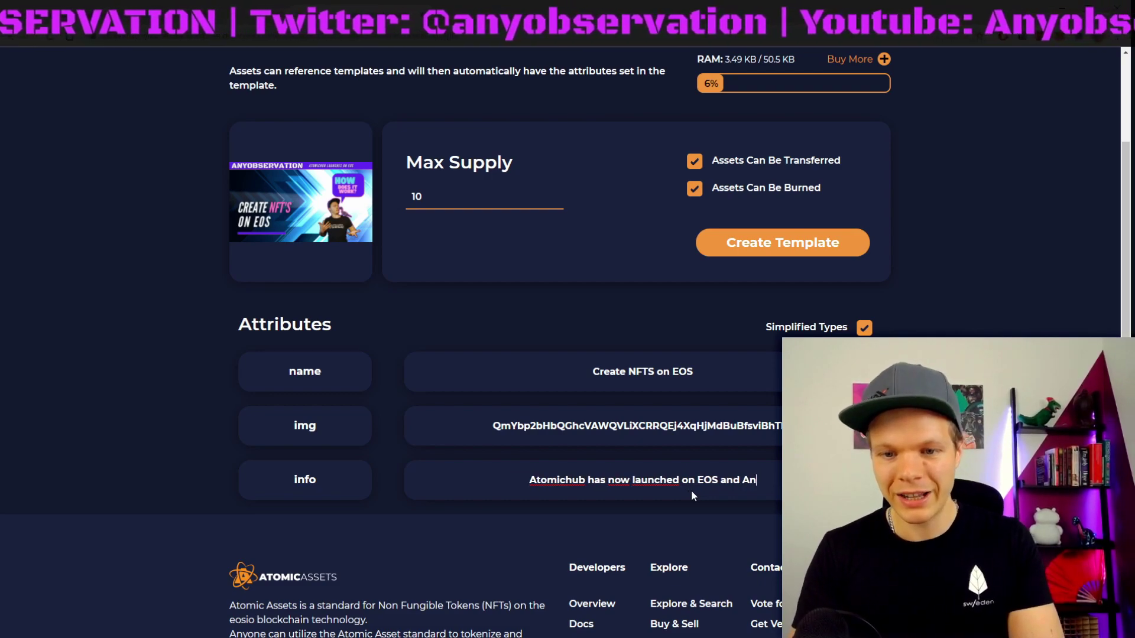
type("yobservat")
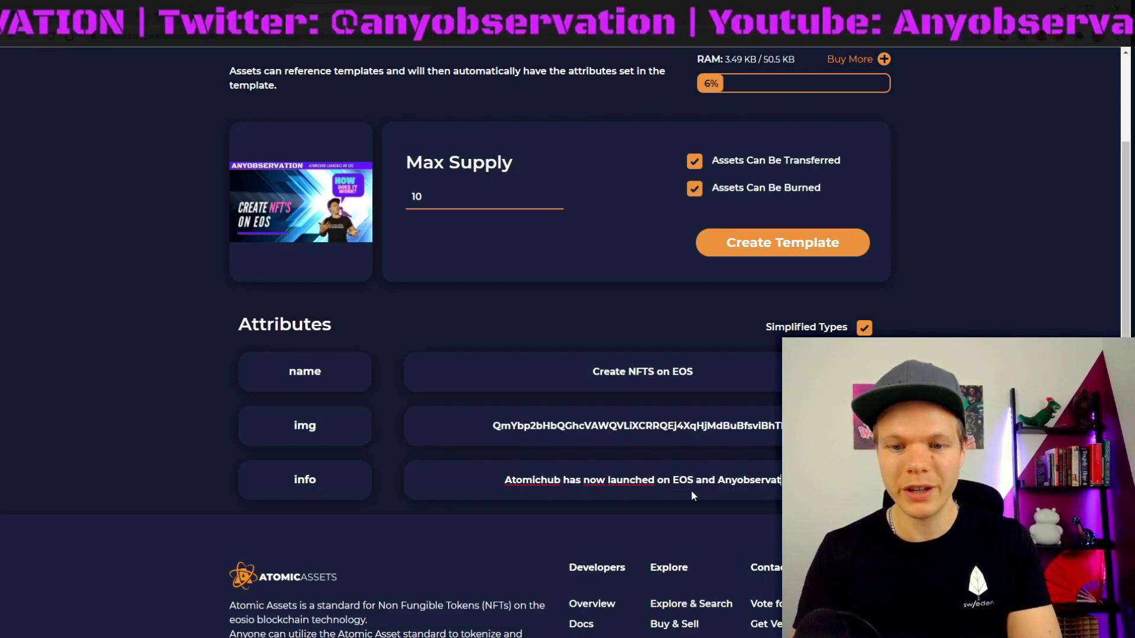
type("ion has")
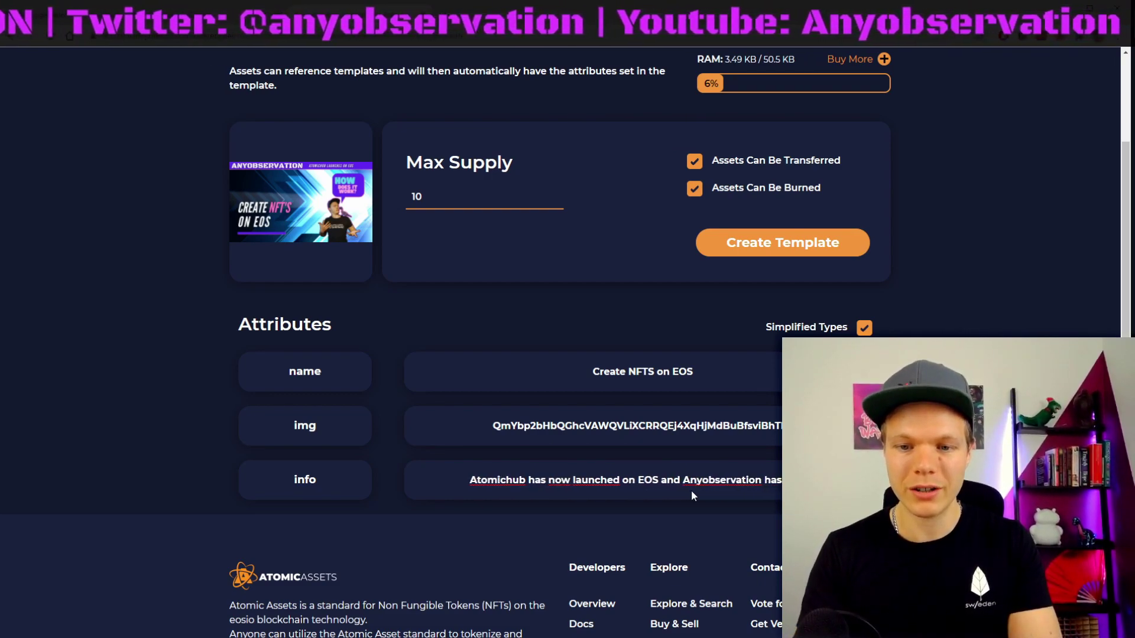
type(" made a")
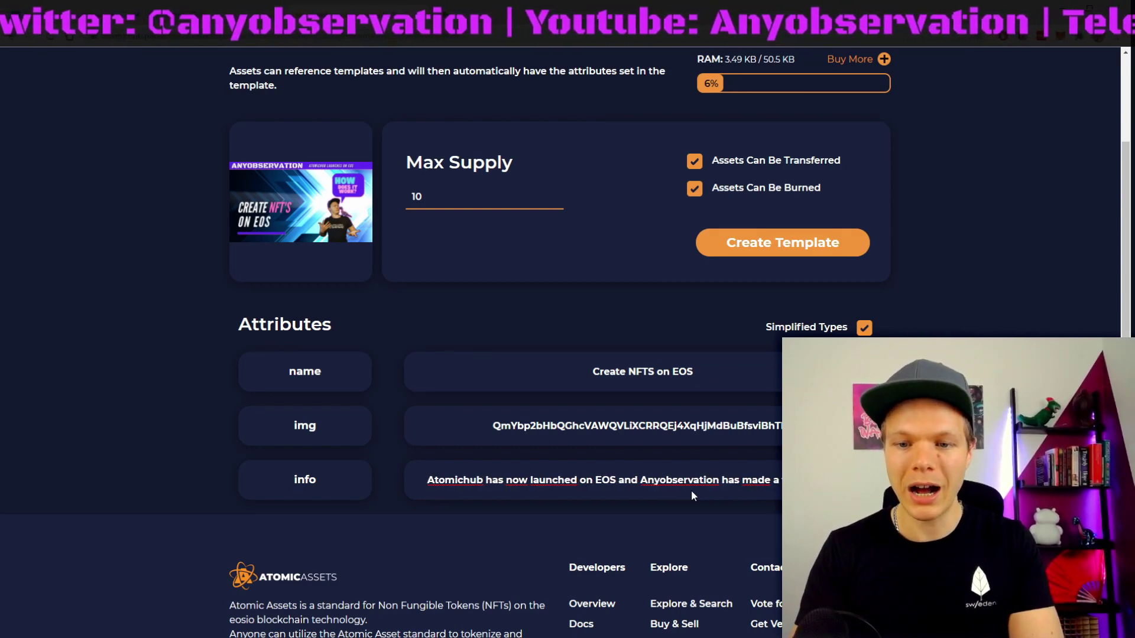
type(" tutorial on how")
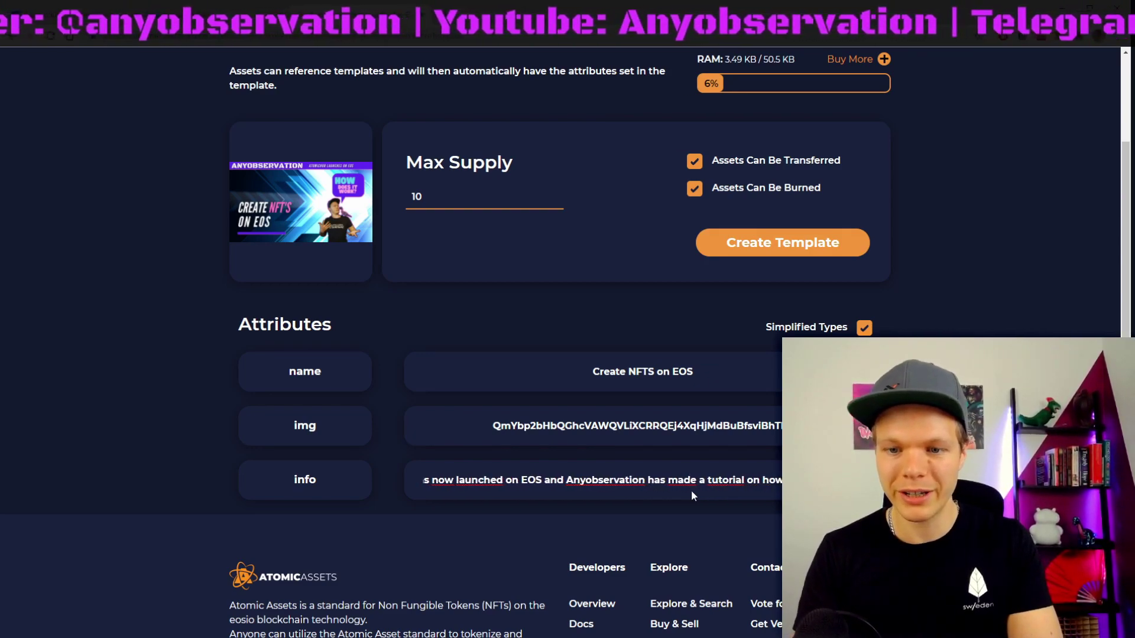
type(" you can create N")
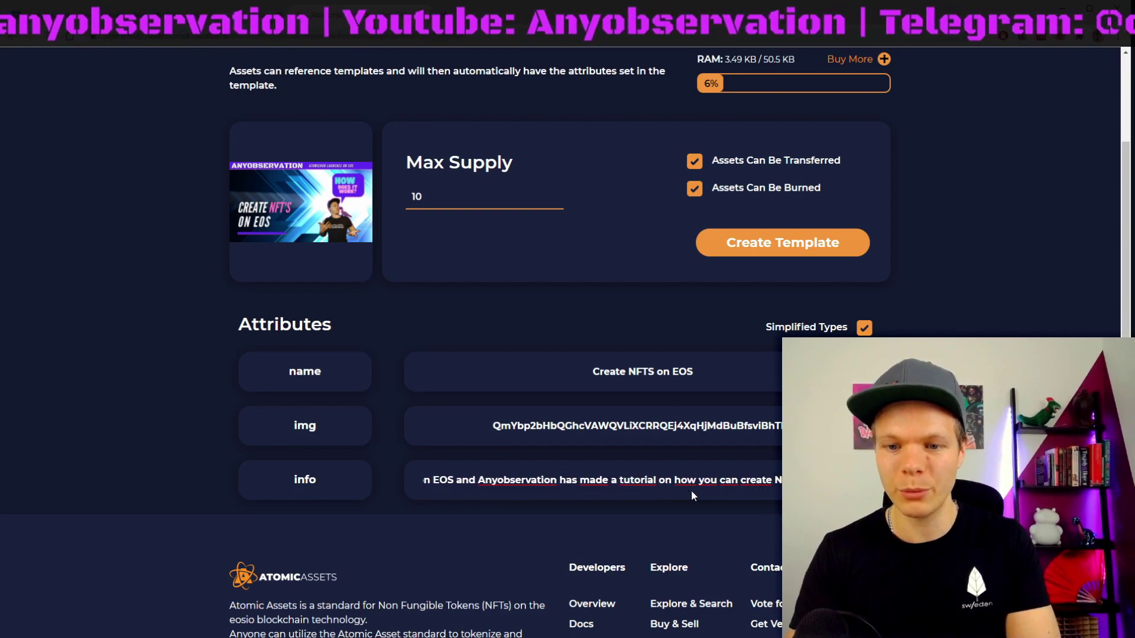
type("FTS using atomicasse")
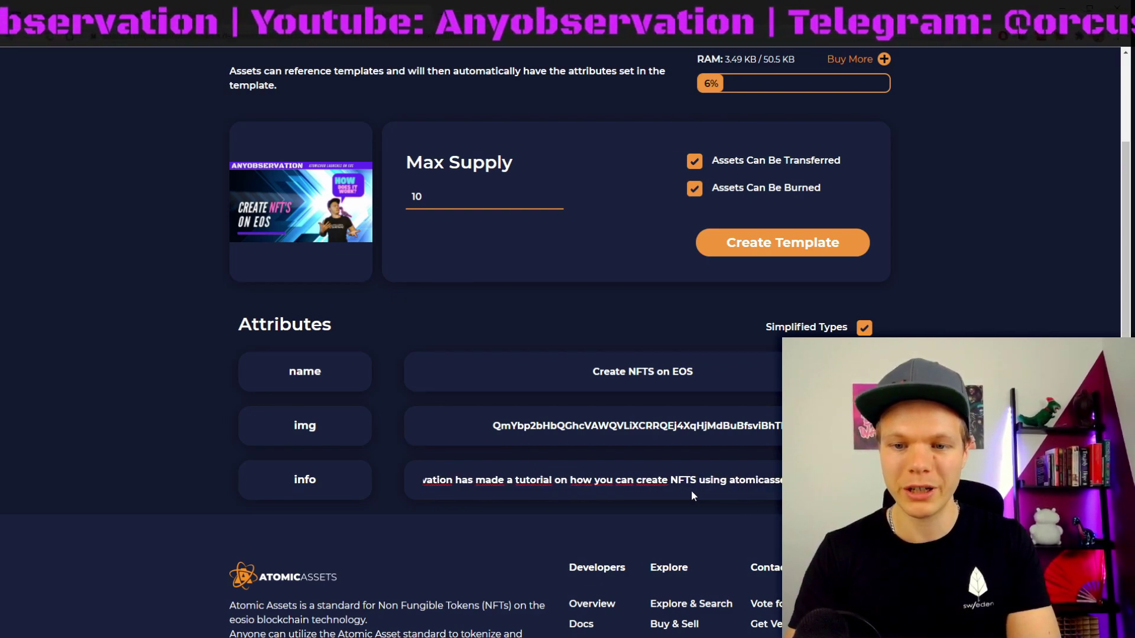
type("ts and Ato")
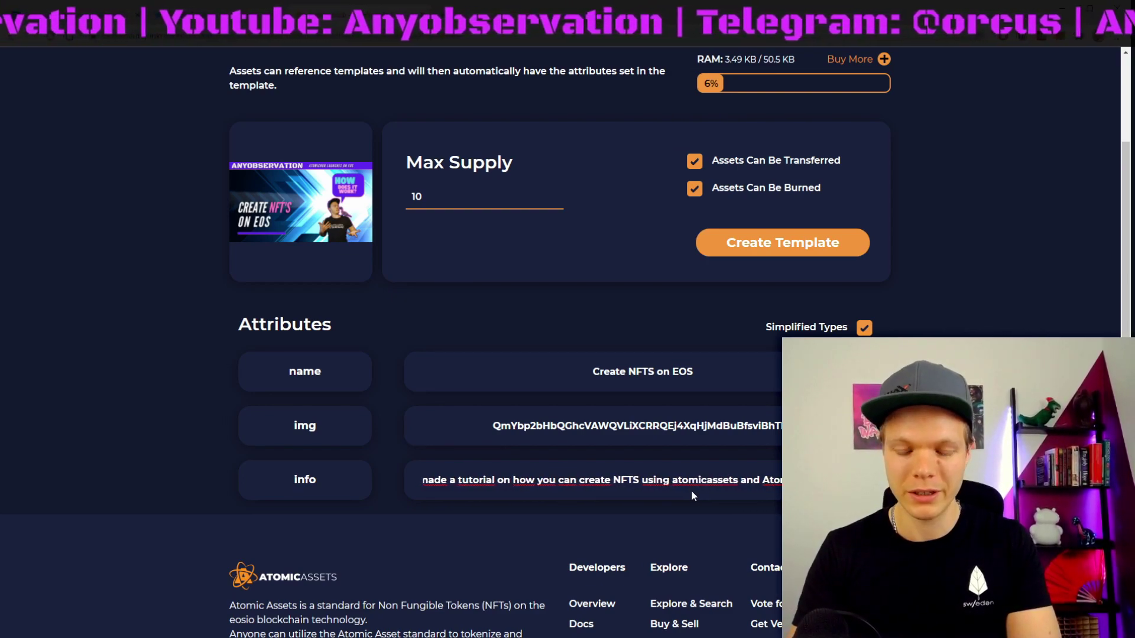
type("michub on EOS. Cl")
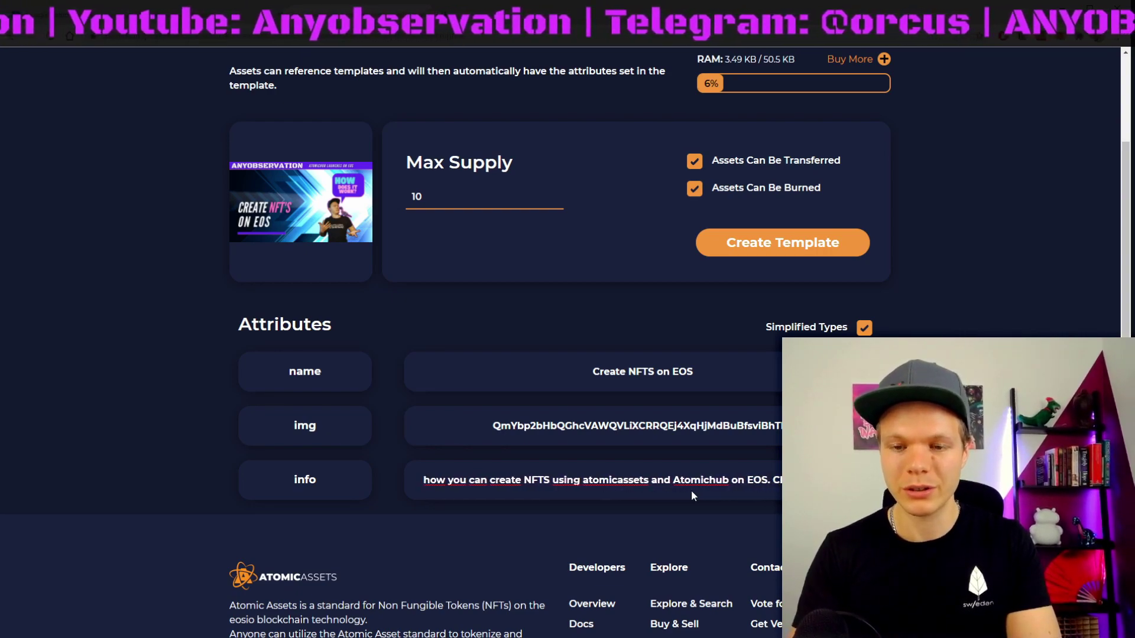
type("eck it out on")
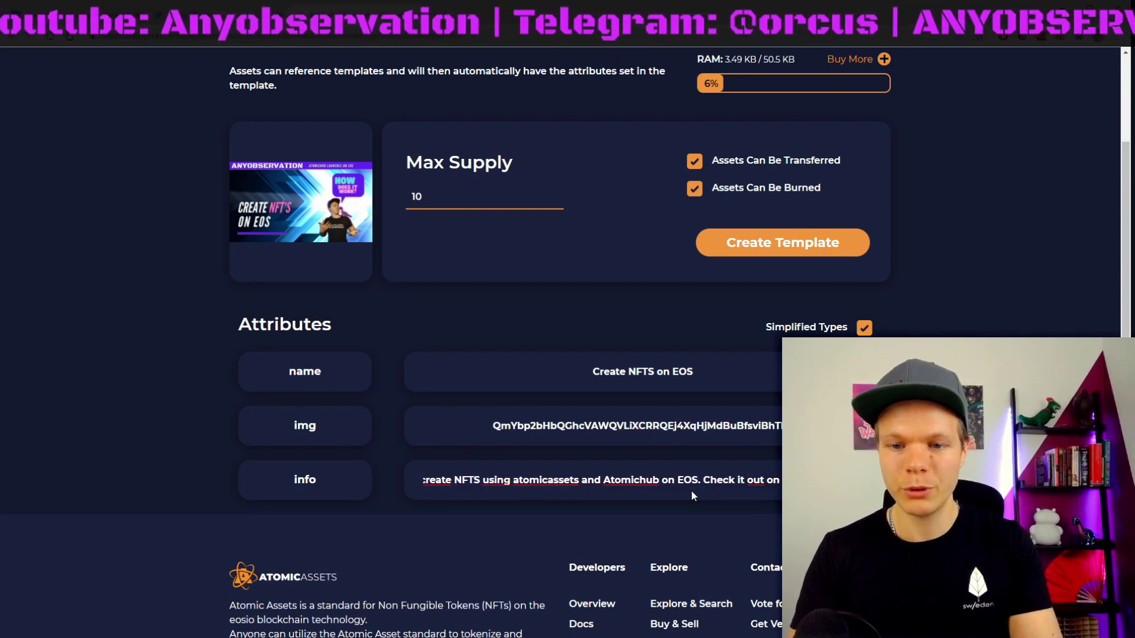
type(" https://youtube")
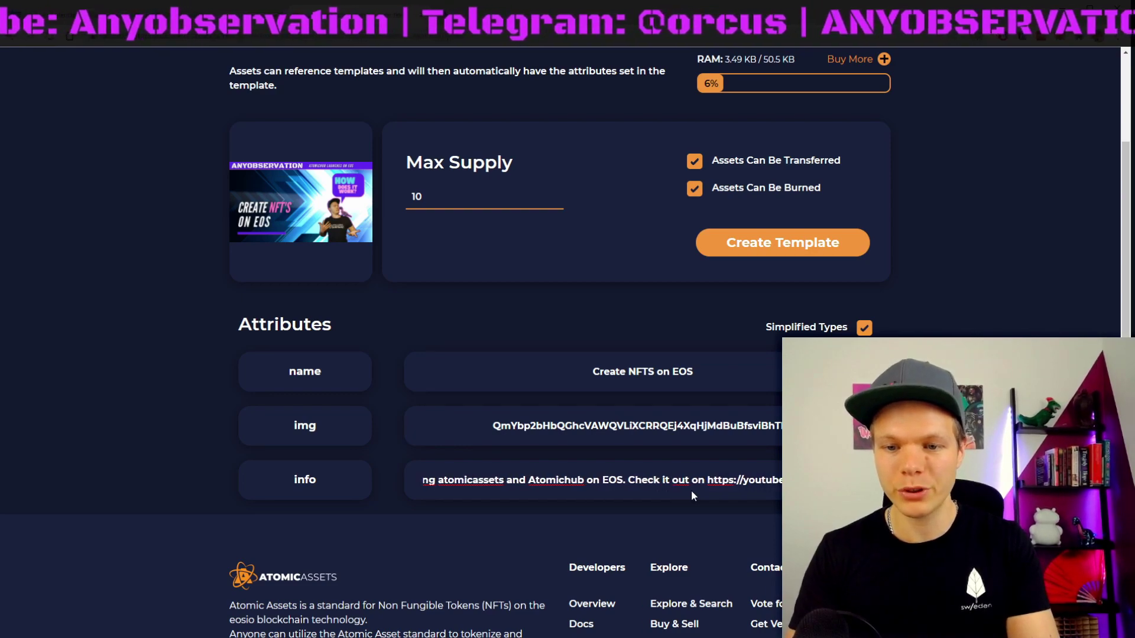
type(".com/c")
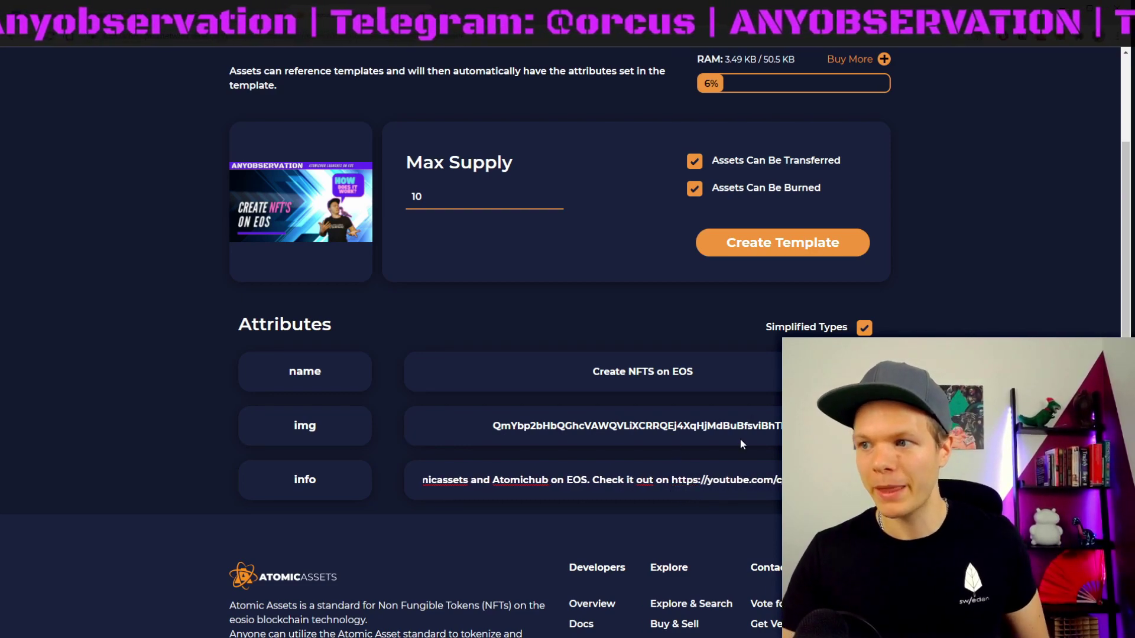
Step: Submit the Create NFTS on EOS template and approve its transaction in the wallet
left_click(769, 247)
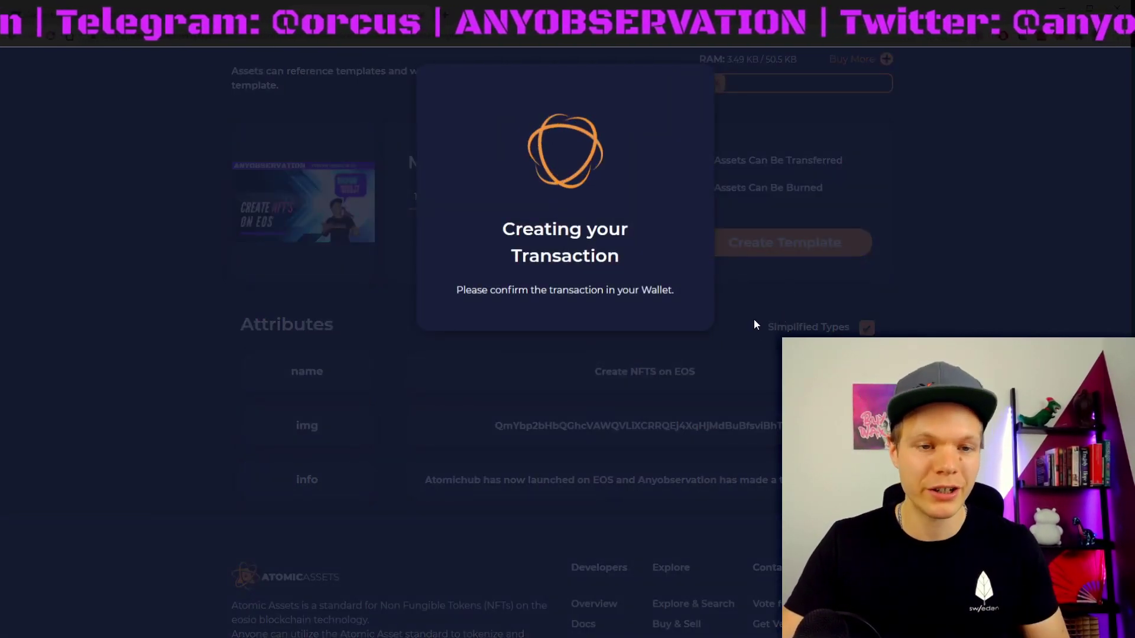
scroll(193, 340, "down", 1)
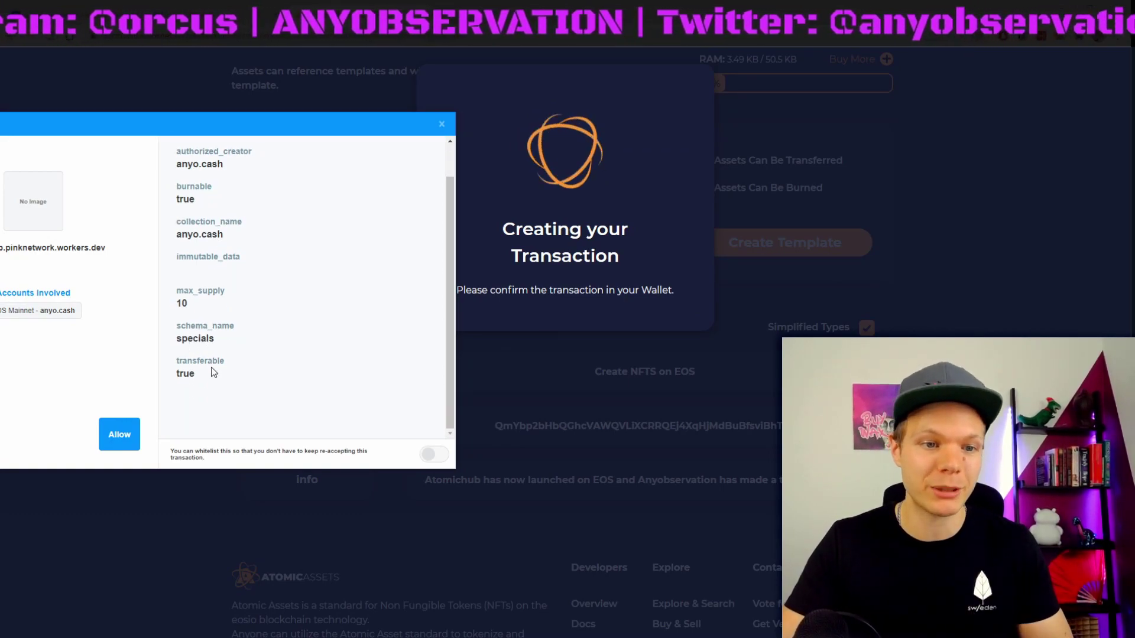
left_click(120, 433)
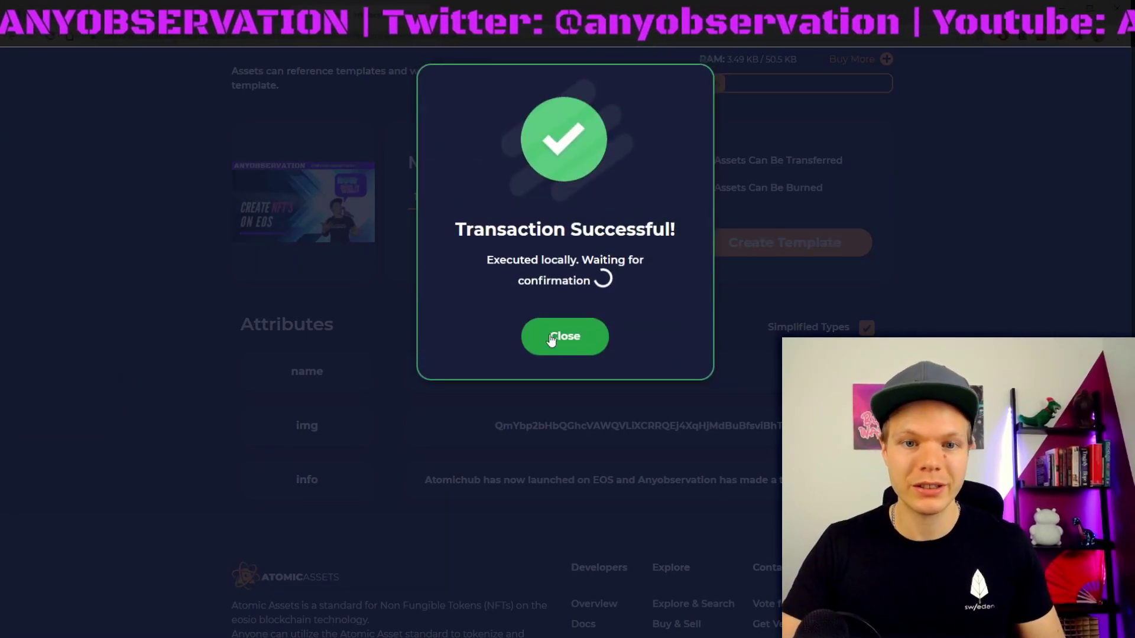
left_click(571, 338)
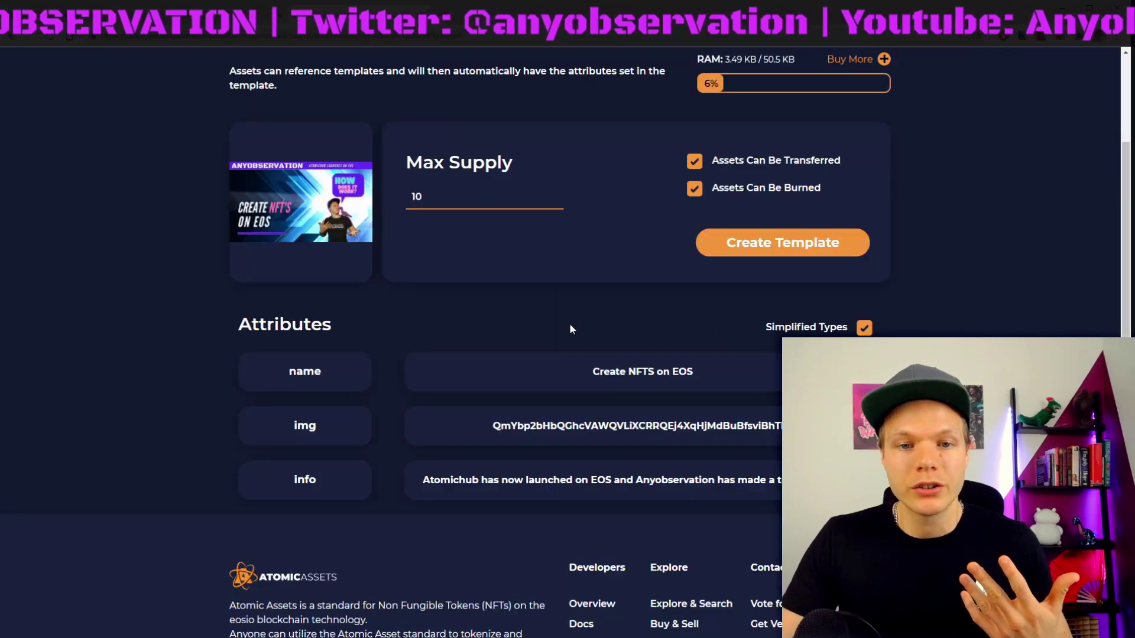
scroll(407, 214, "up", 2)
Step: Go back to the specials schema page and check template #7 in the Templates section
left_click(235, 127)
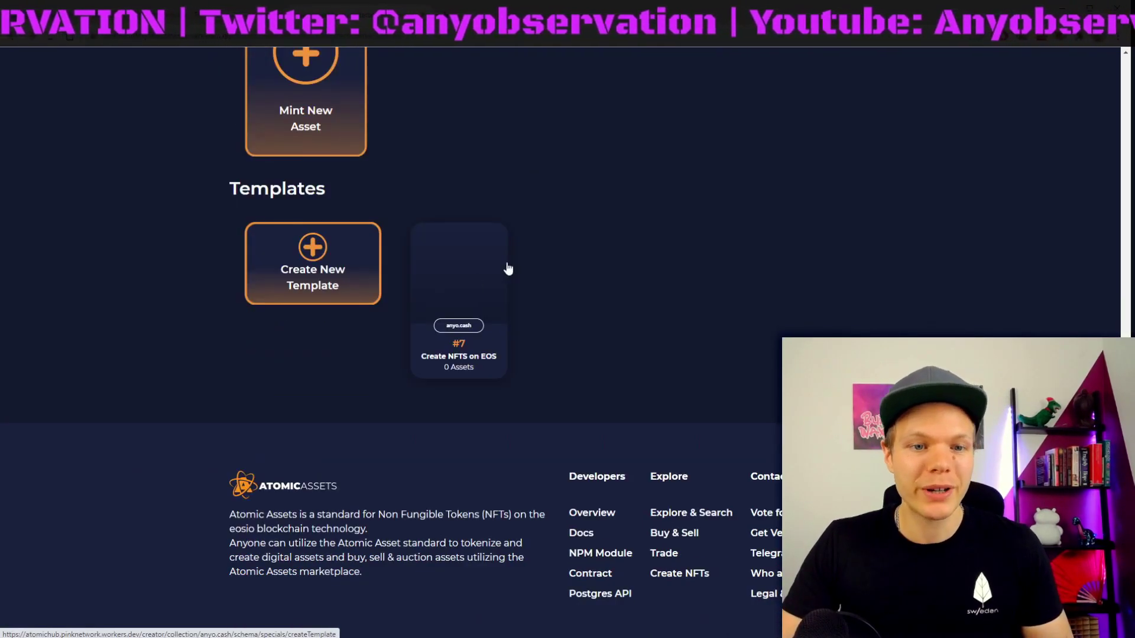
scroll(511, 434, "up", 3)
mouse_move(480, 464)
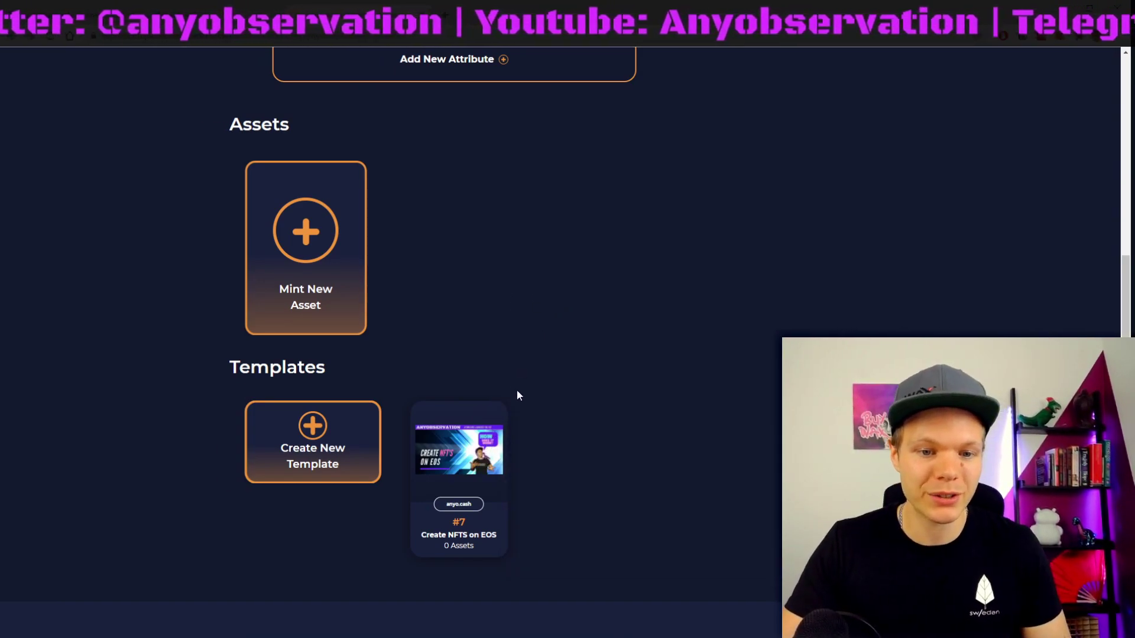
mouse_move(455, 528)
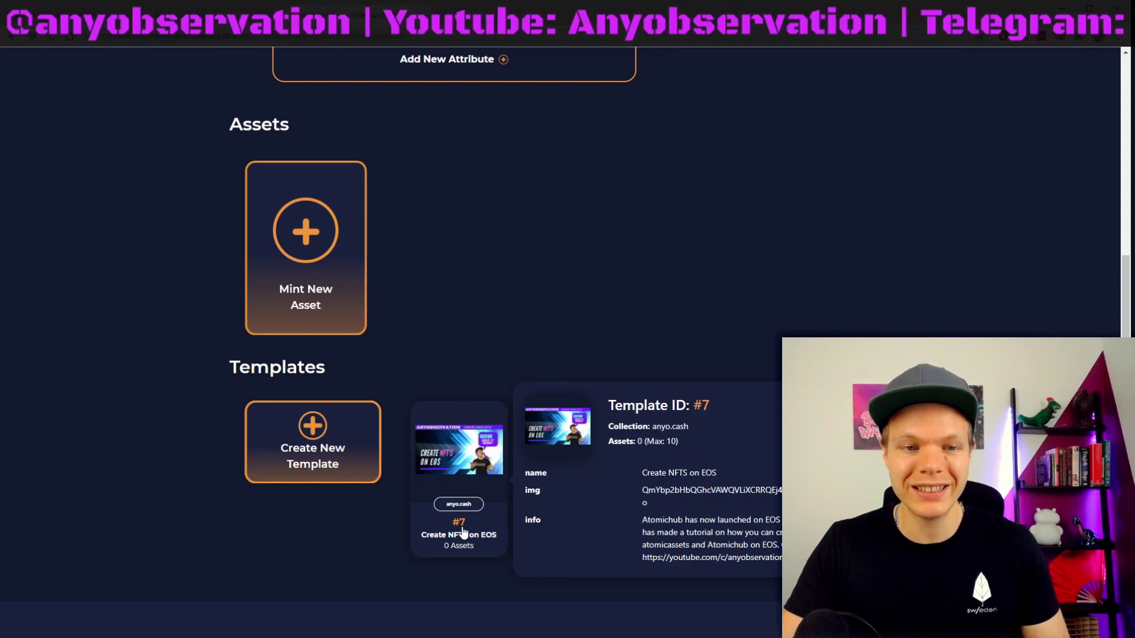
scroll(504, 370, "up", 3)
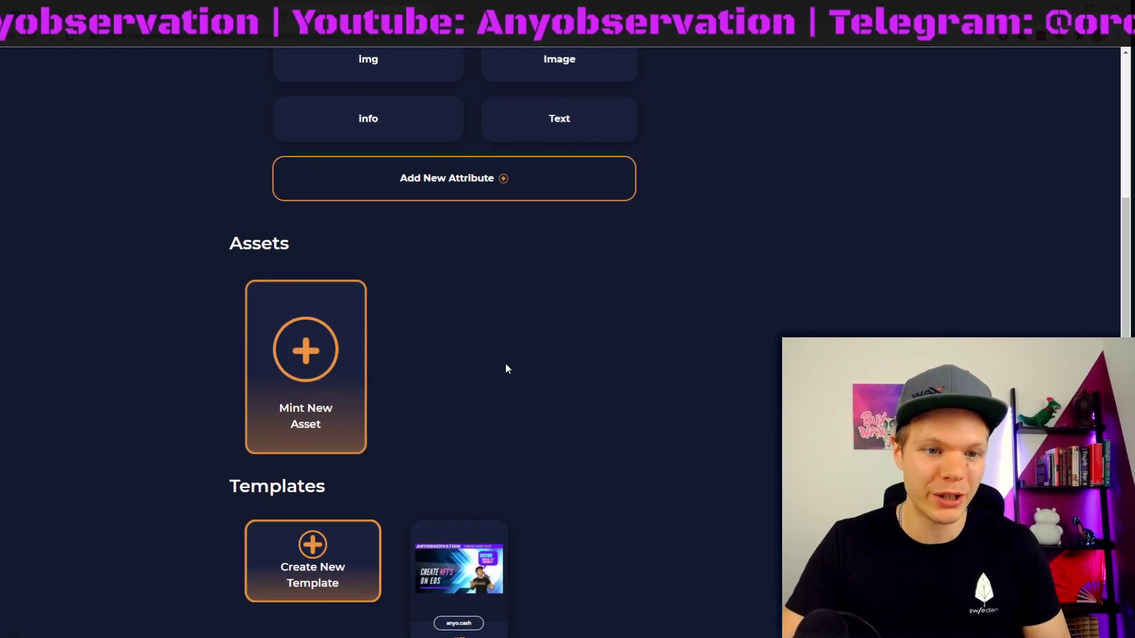
scroll(504, 370, "up", 4)
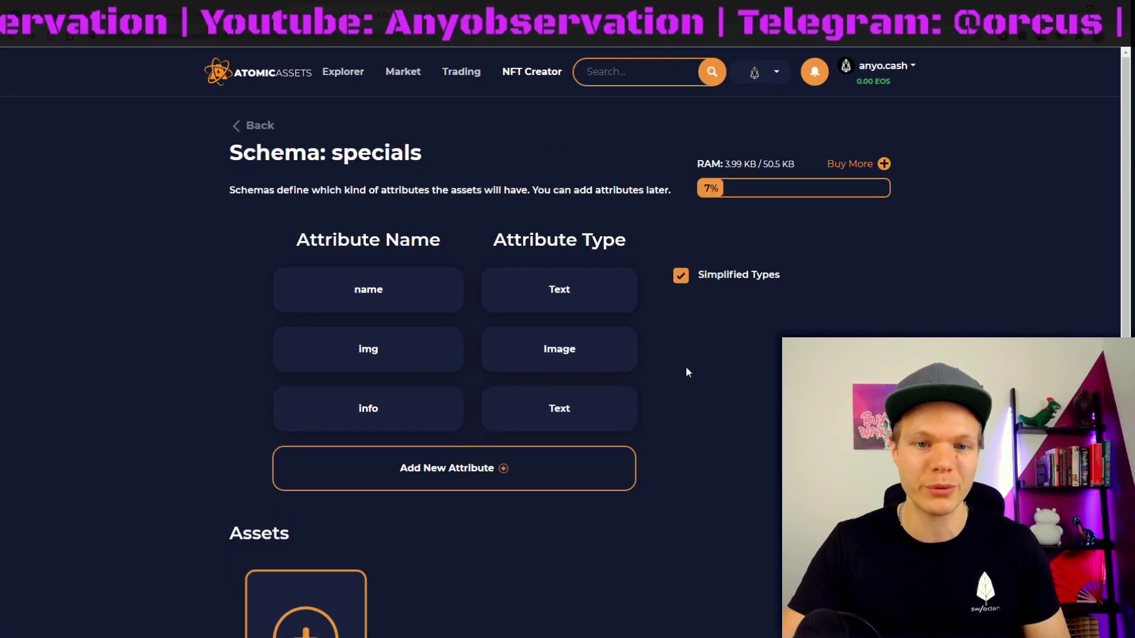
scroll(460, 356, "down", 3)
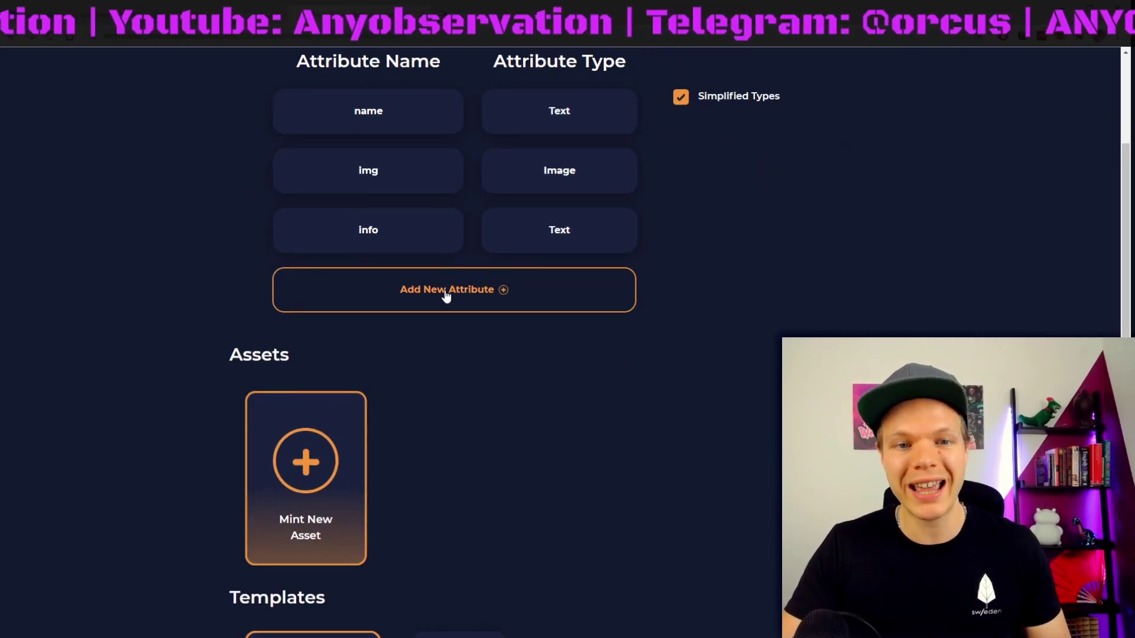
scroll(529, 431, "down", 5)
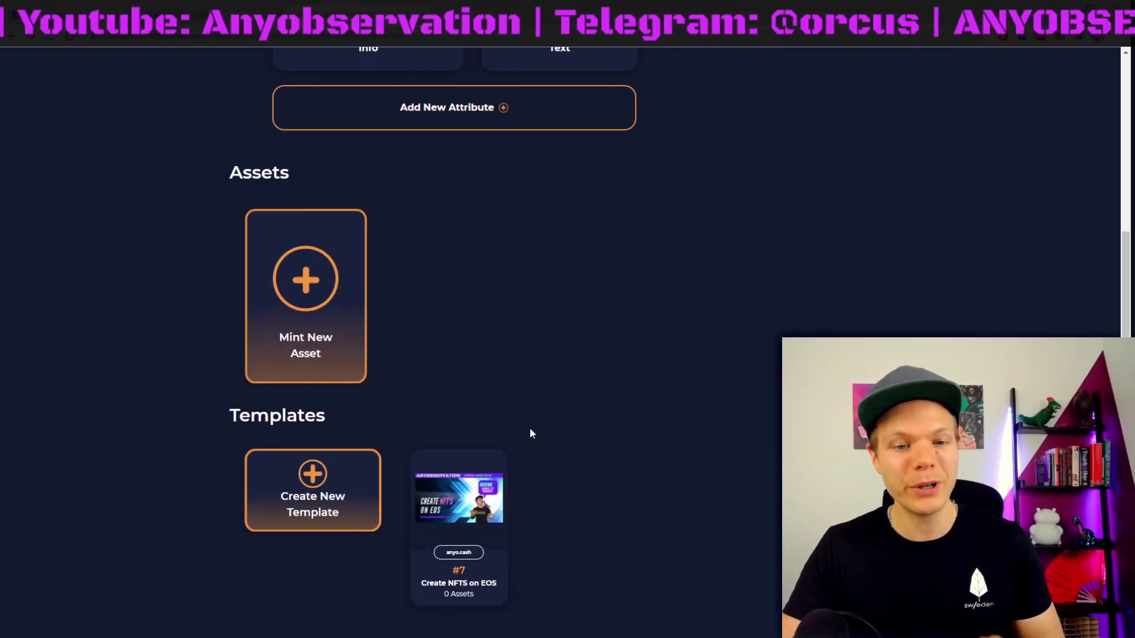
scroll(583, 390, "up", 3)
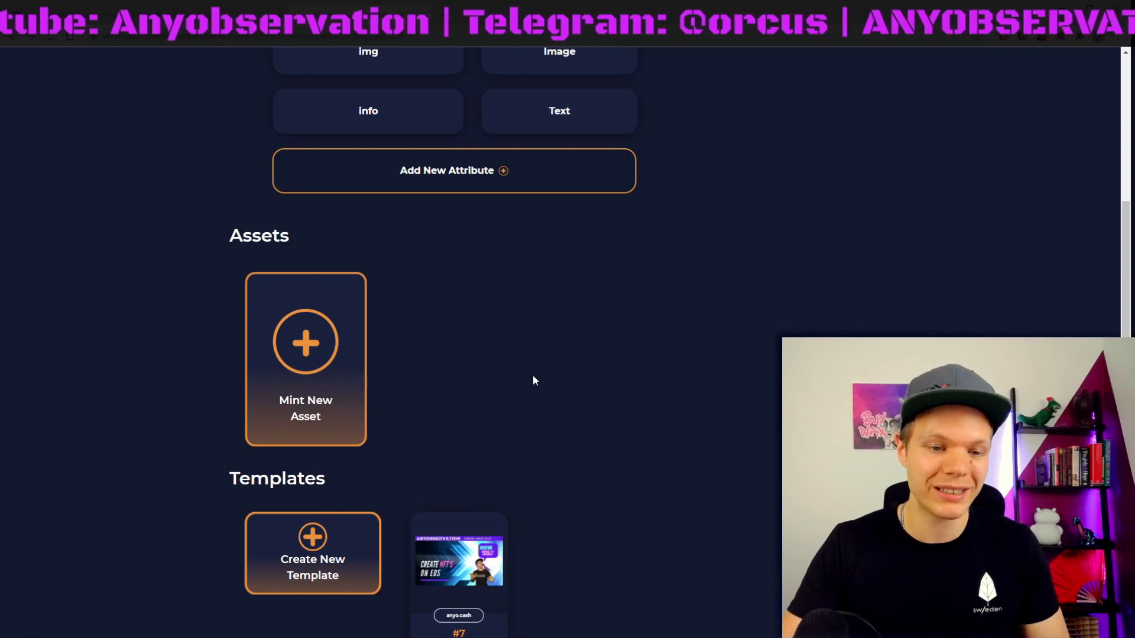
scroll(490, 341, "up", 3)
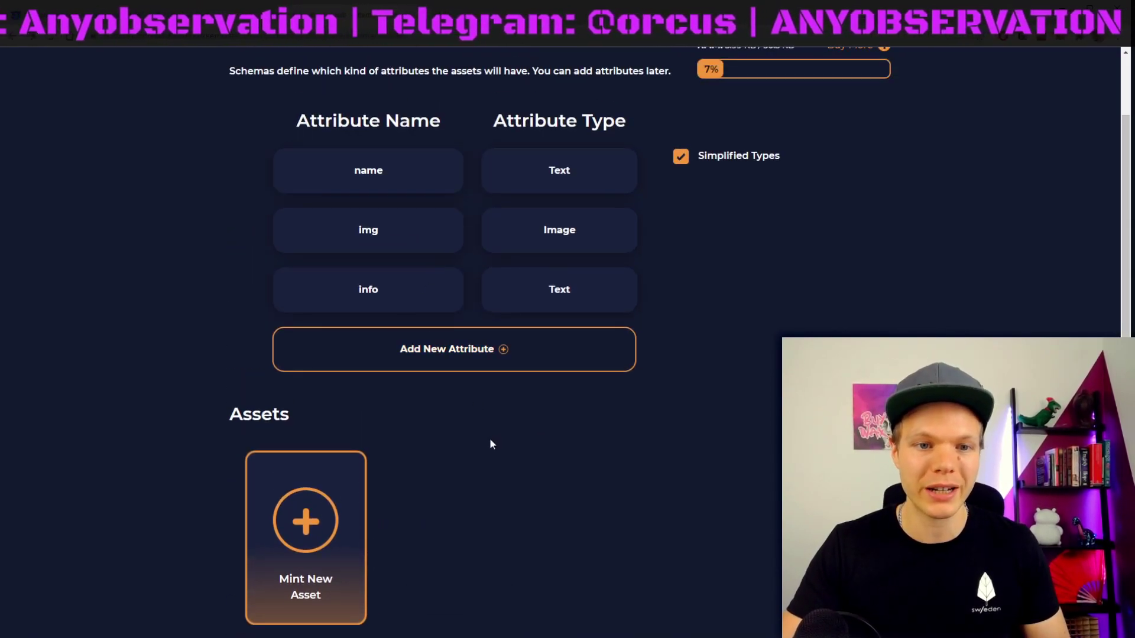
scroll(489, 444, "down", 3)
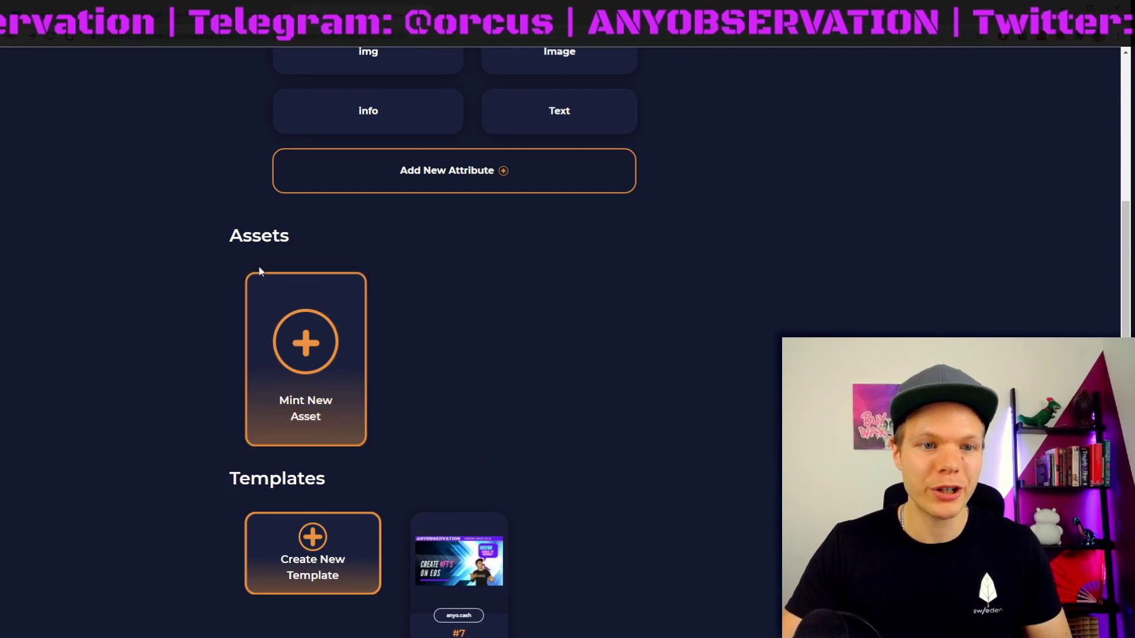
Step: Start a new mint based on template #7 Create NFTS on EOS
left_click(309, 357)
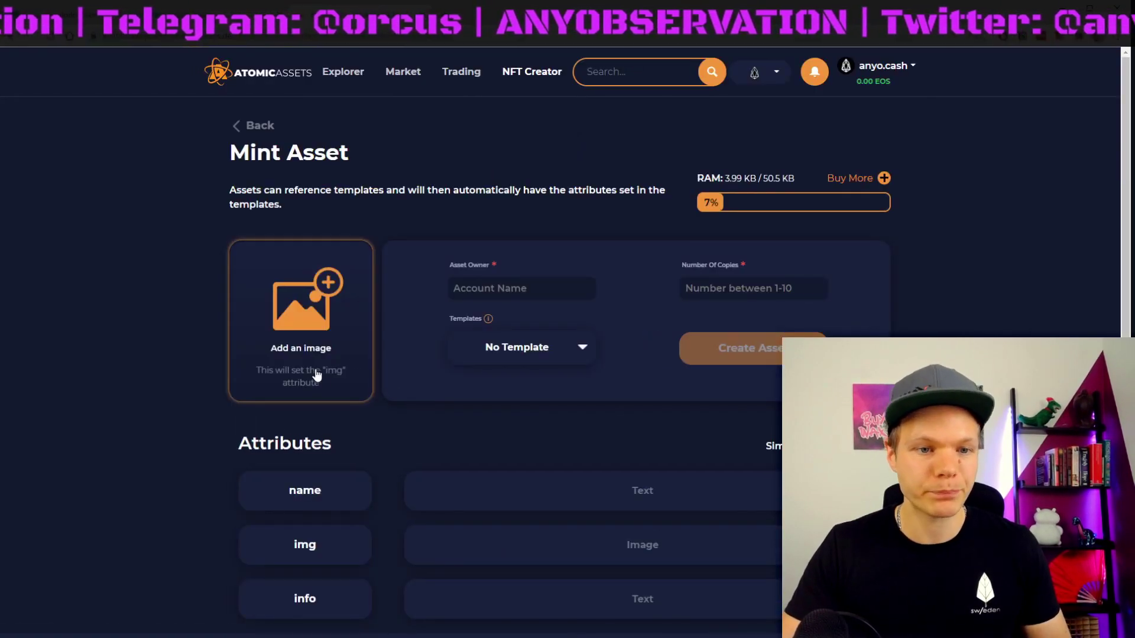
scroll(498, 359, "down", 3)
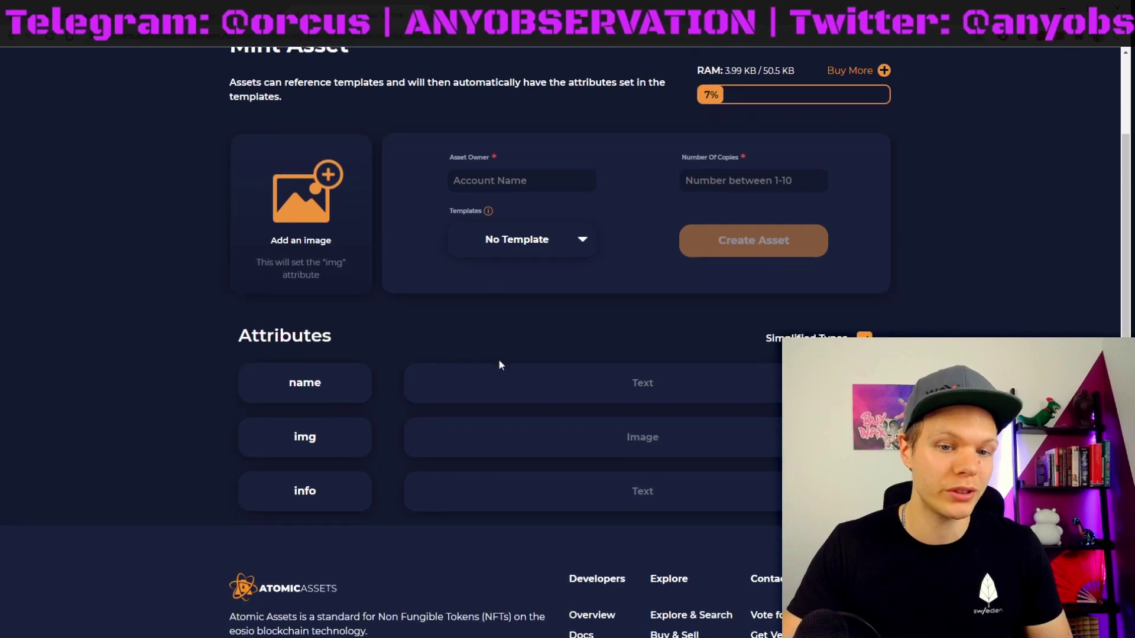
scroll(509, 357, "up", 3)
left_click(536, 353)
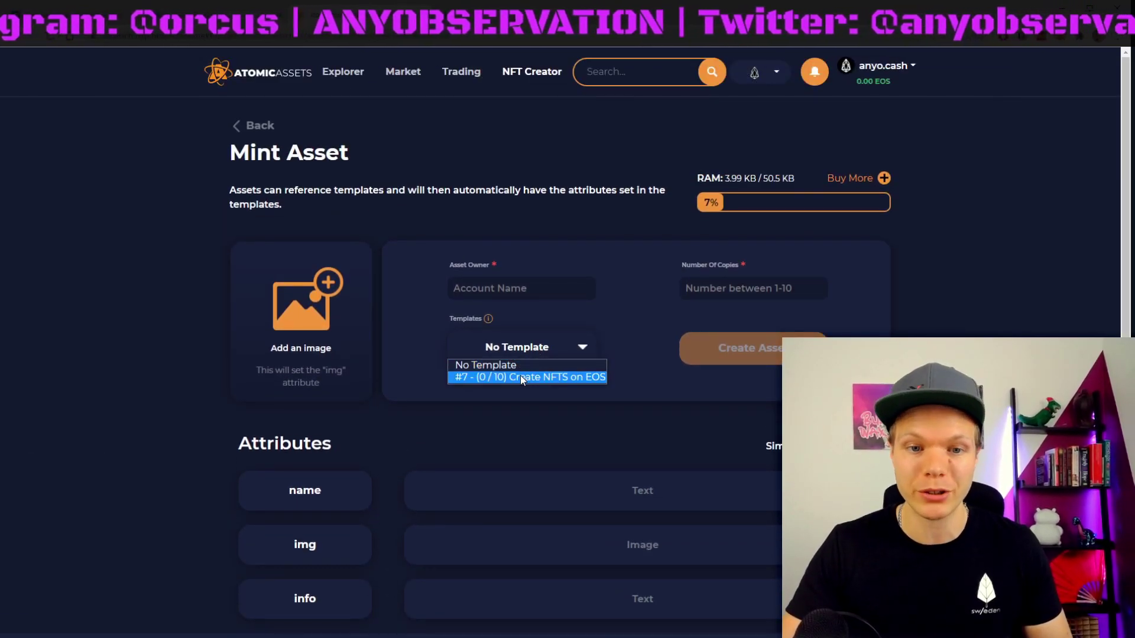
left_click(520, 376)
Step: Enter your own account as owner and 10 copies, then review the mint summary
scroll(469, 416, "down", 3)
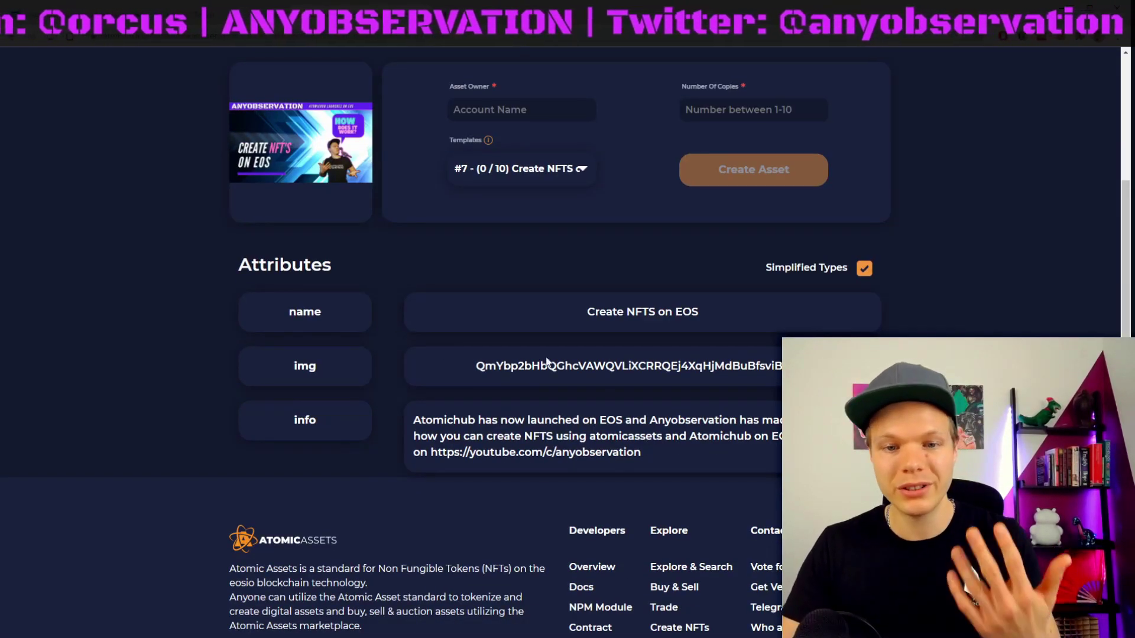
scroll(728, 264, "up", 3)
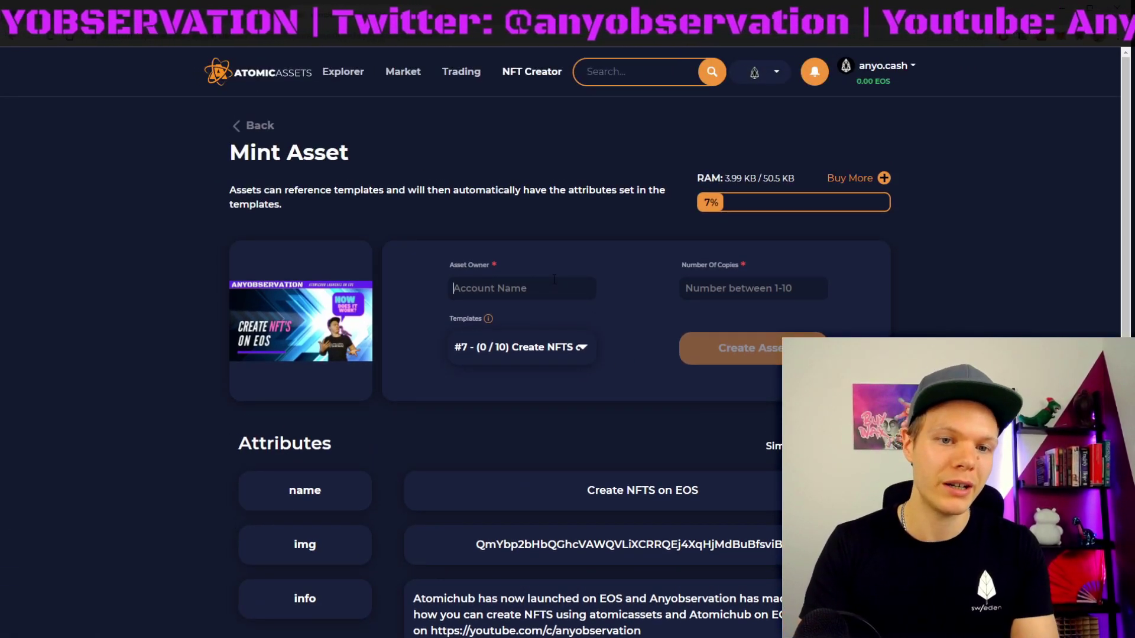
type("anyo.cash")
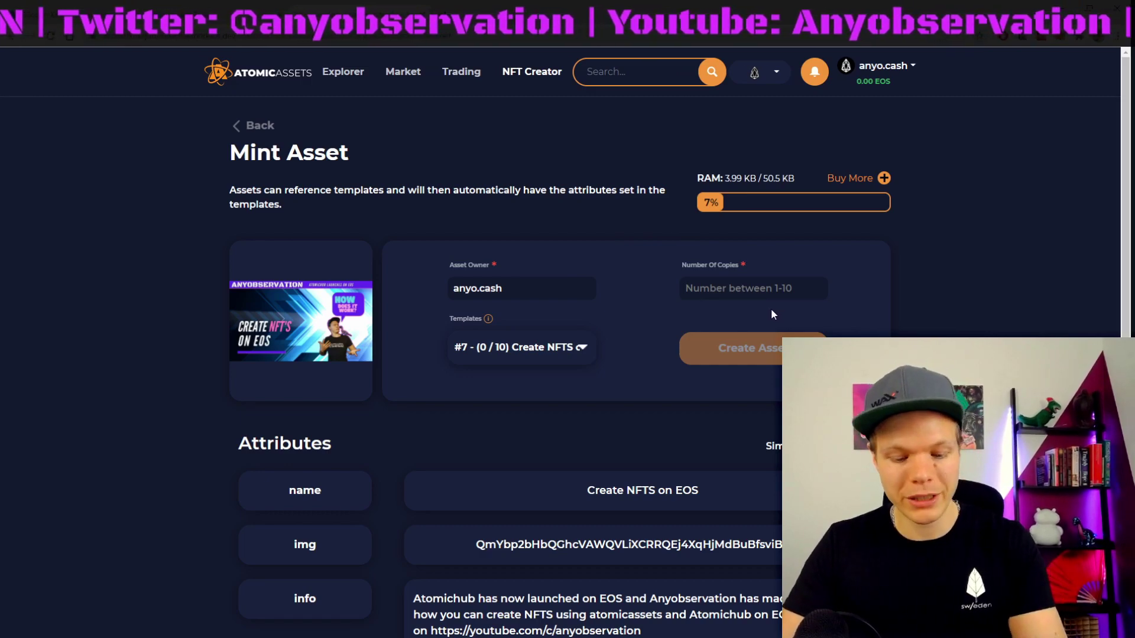
type("10")
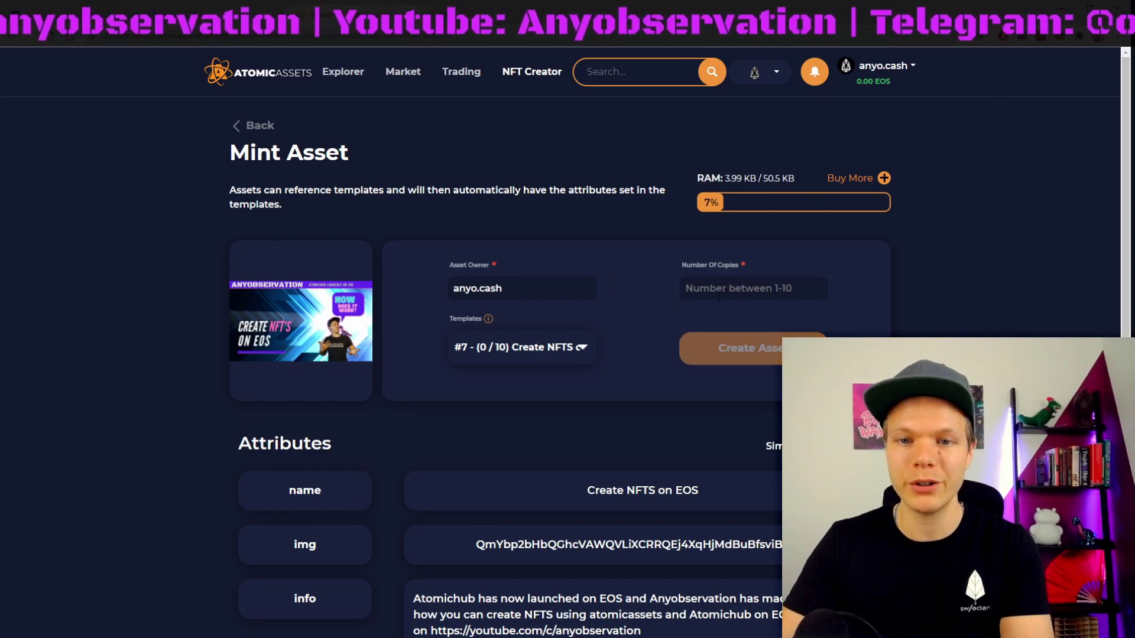
type("10")
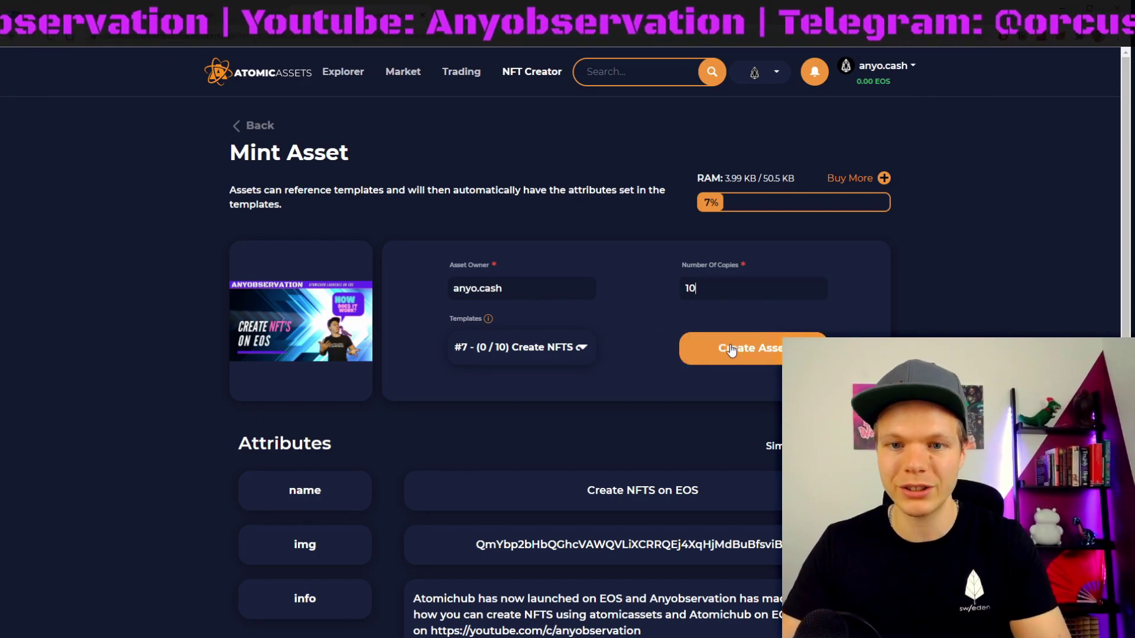
left_click(735, 359)
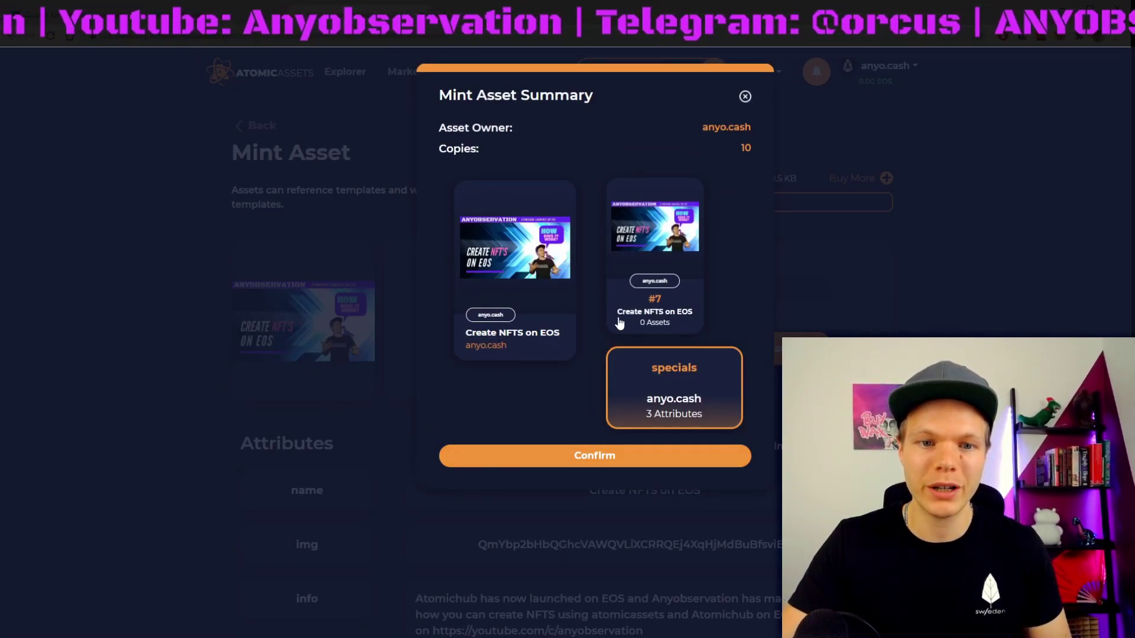
Step: Confirm the mint of 10 copies and approve the transaction in the wallet
left_click(594, 457)
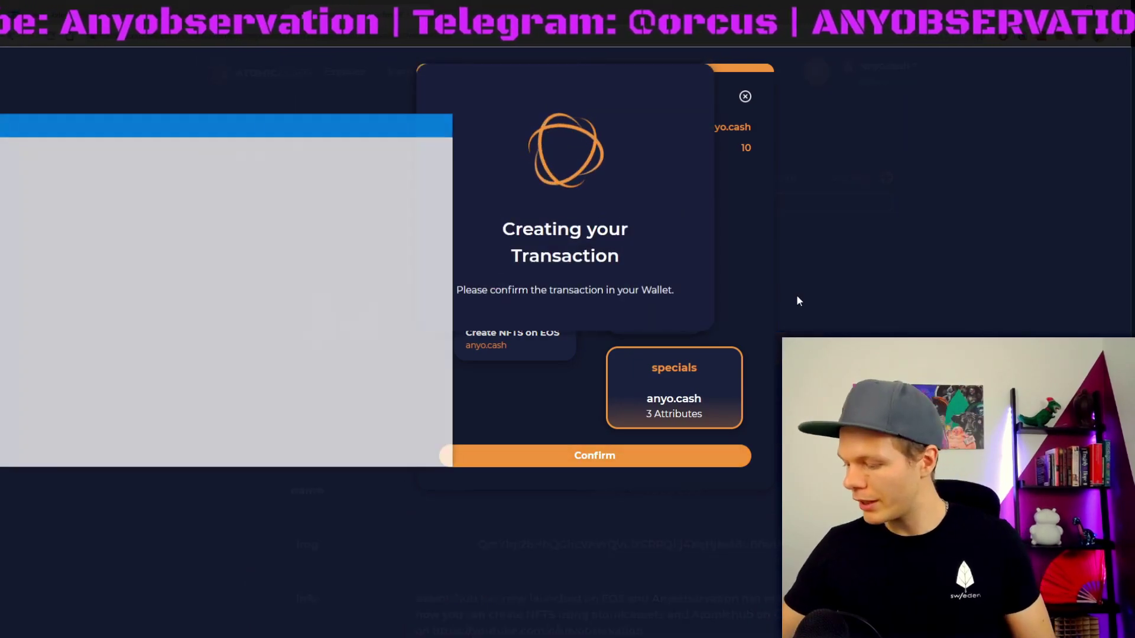
scroll(222, 345, "down", 10)
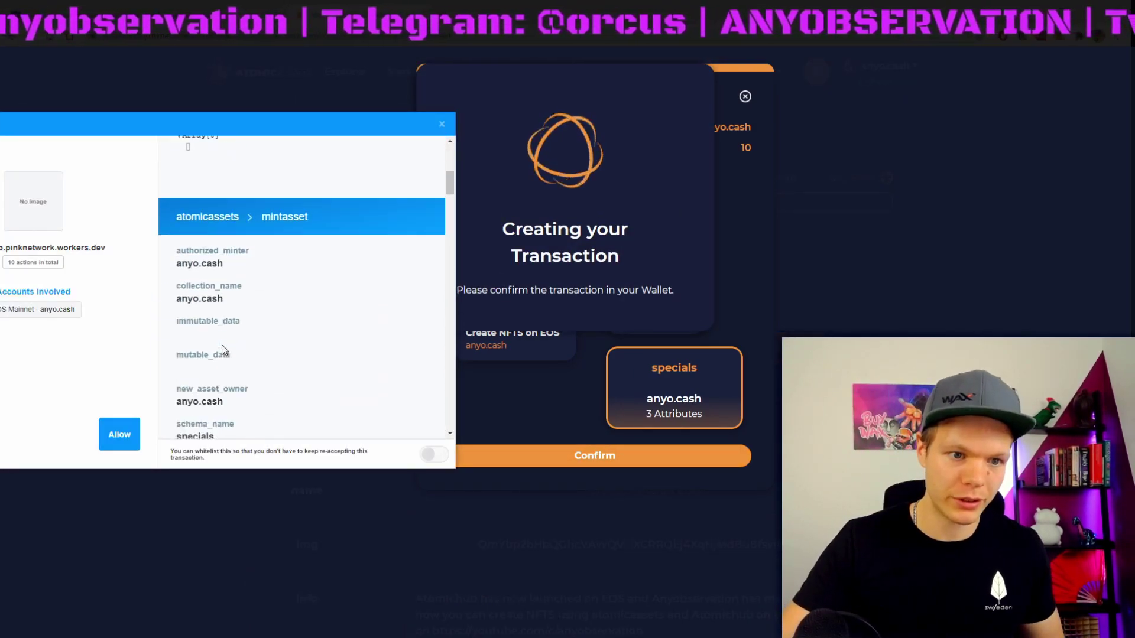
scroll(266, 384, "down", 5)
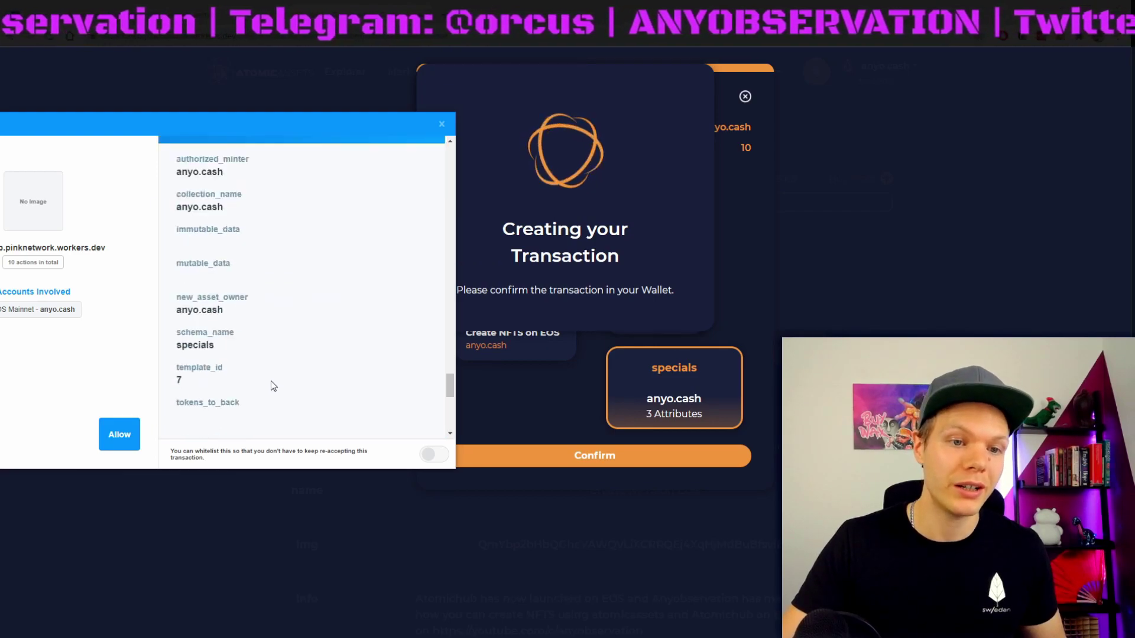
left_click(119, 434)
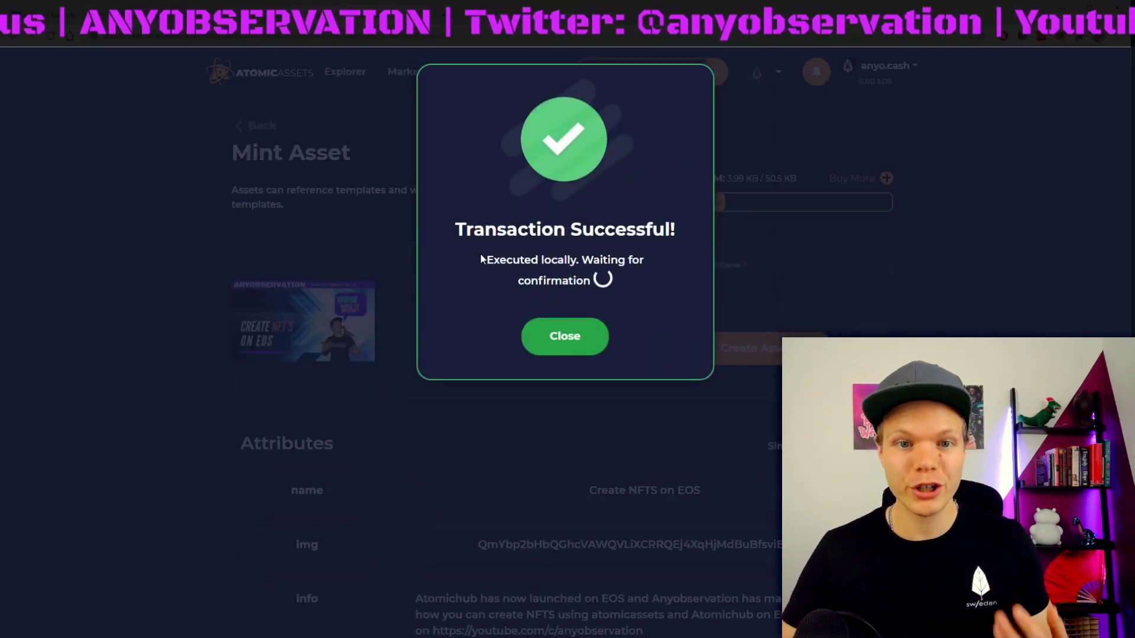
left_click(565, 335)
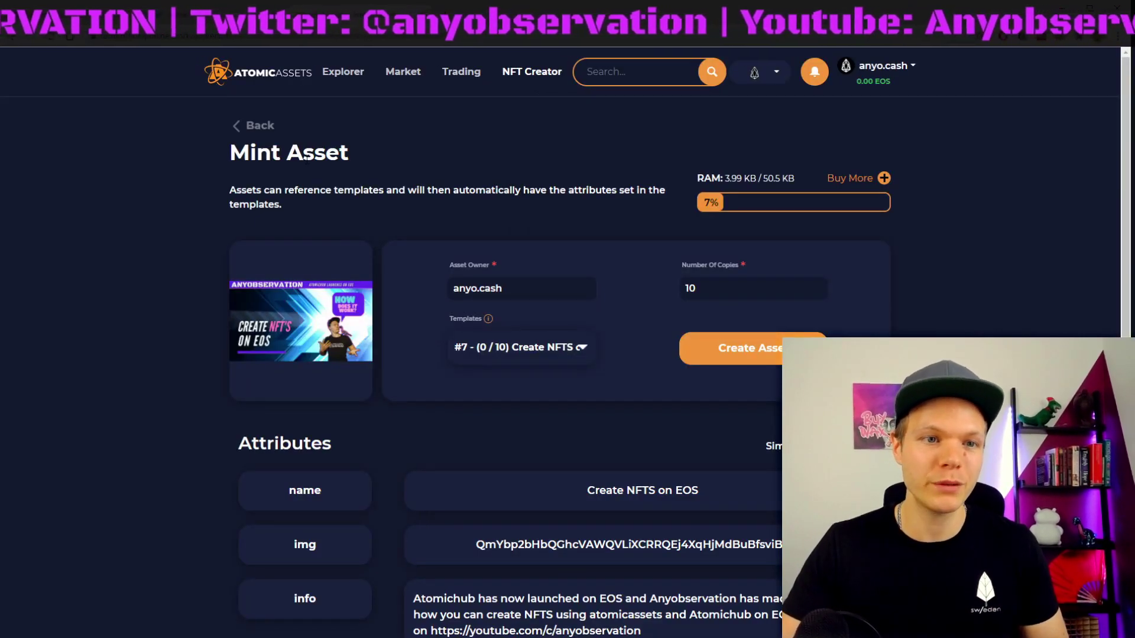
Step: Go to your account inventory, briefly toggling the collection filter
left_click(877, 68)
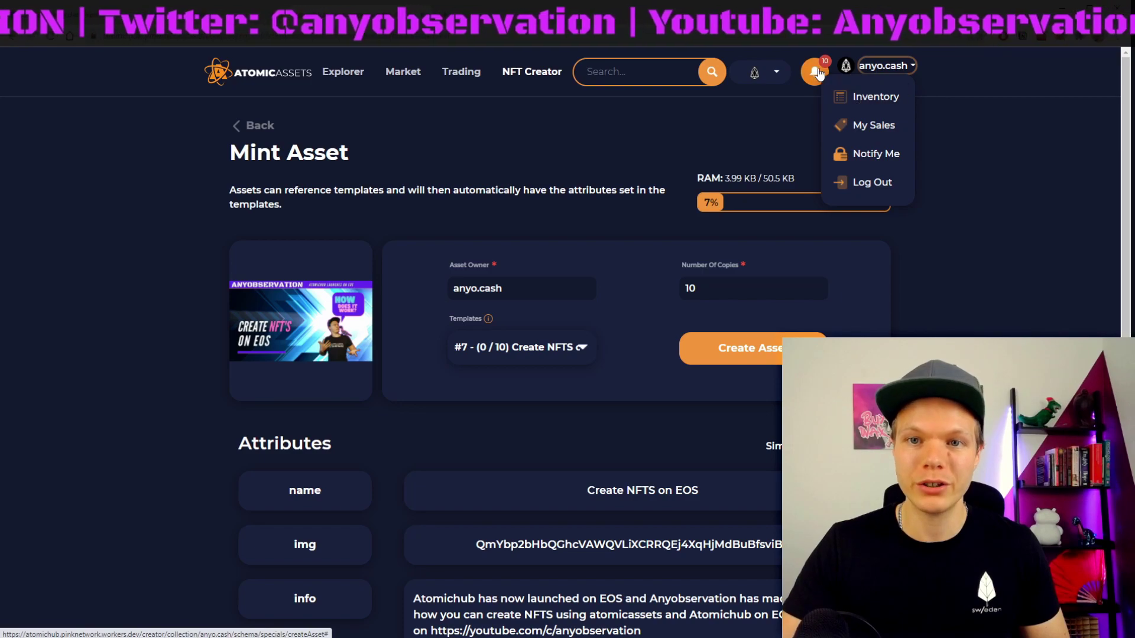
left_click(812, 86)
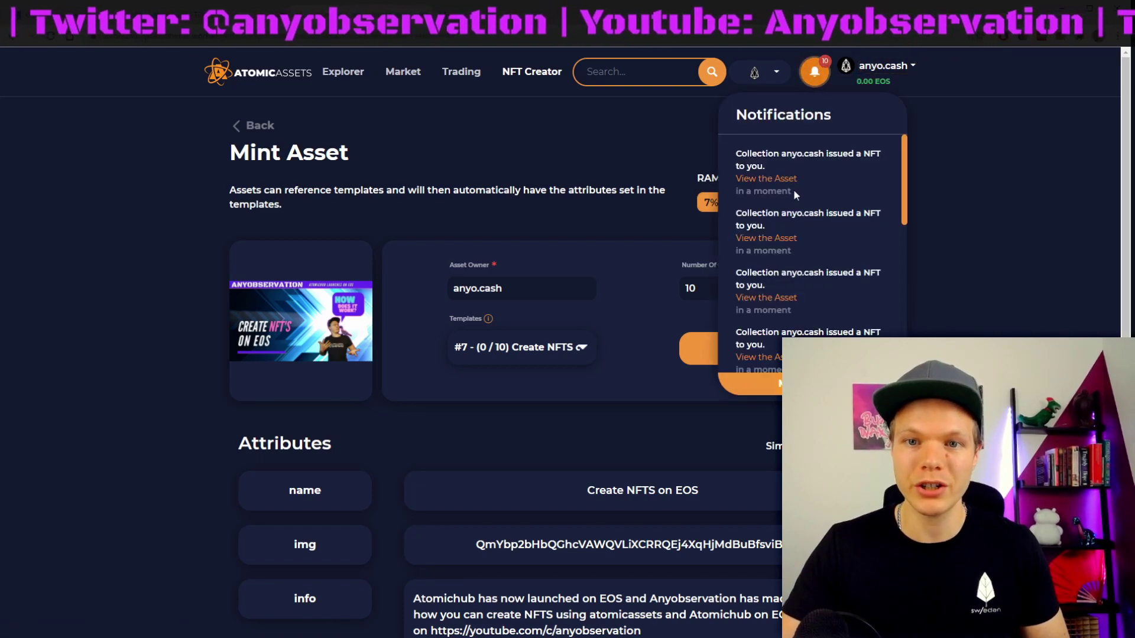
left_click(883, 65)
left_click(842, 94)
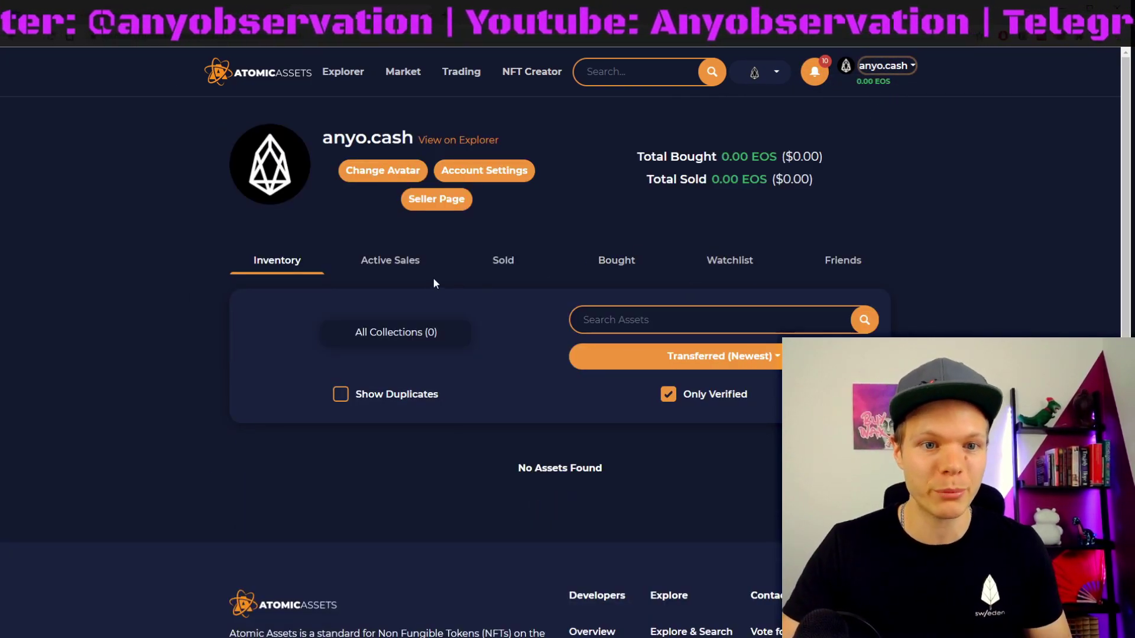
left_click(414, 332)
left_click(413, 332)
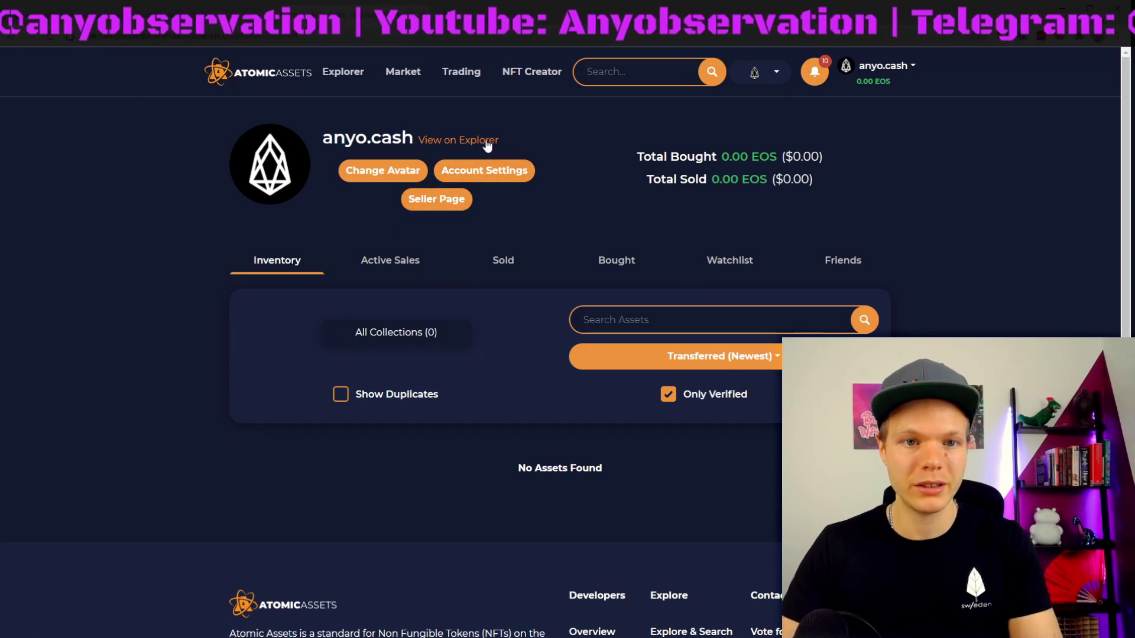
left_click(515, 172)
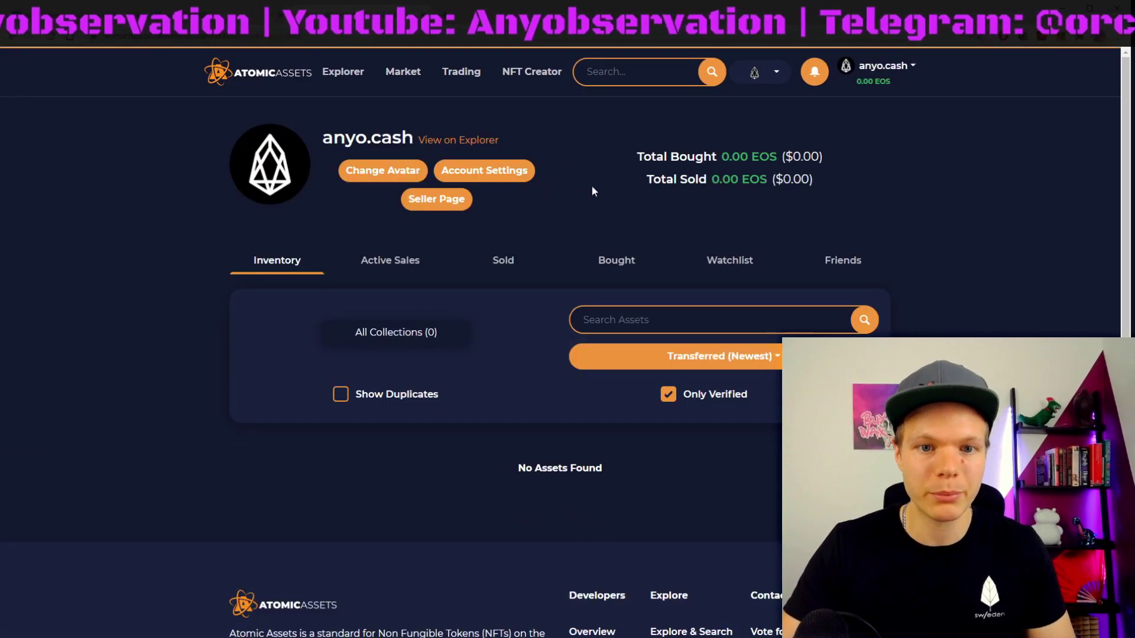
Step: Clear the notifications by approving the wallet authentication, then check Active Sales and Inventory tabs
left_click(814, 72)
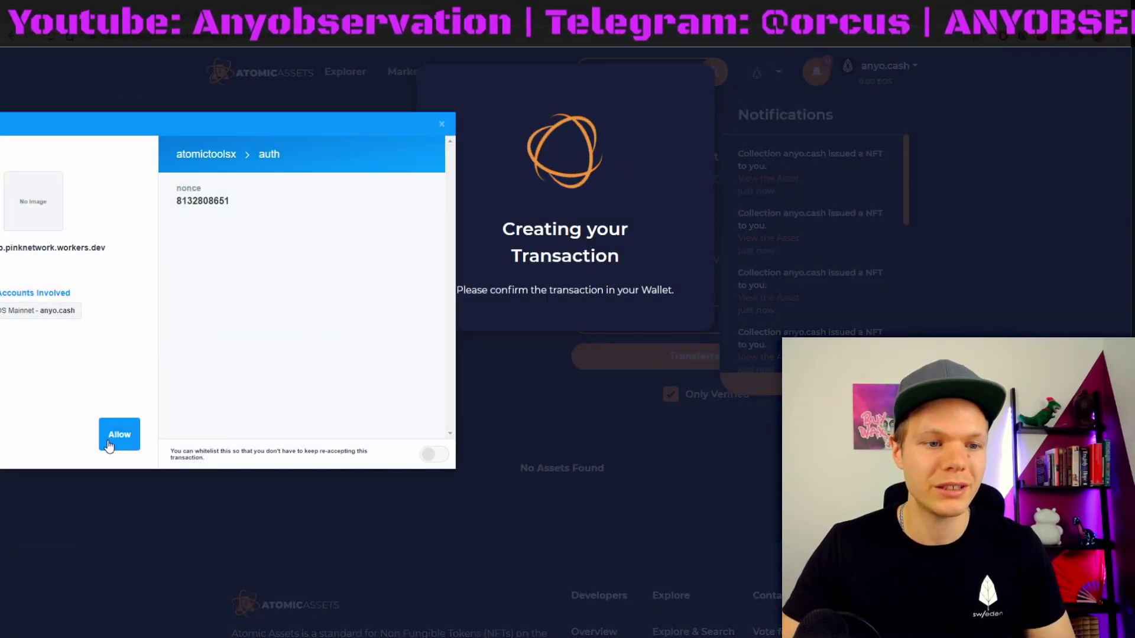
left_click(116, 437)
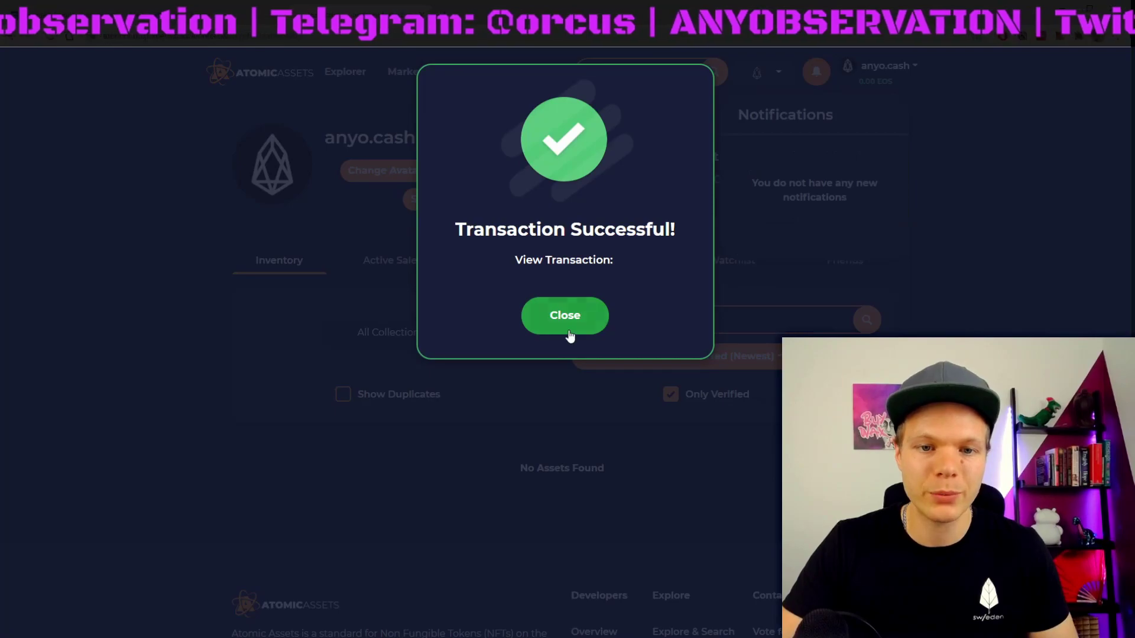
left_click(566, 317)
left_click(373, 266)
left_click(277, 263)
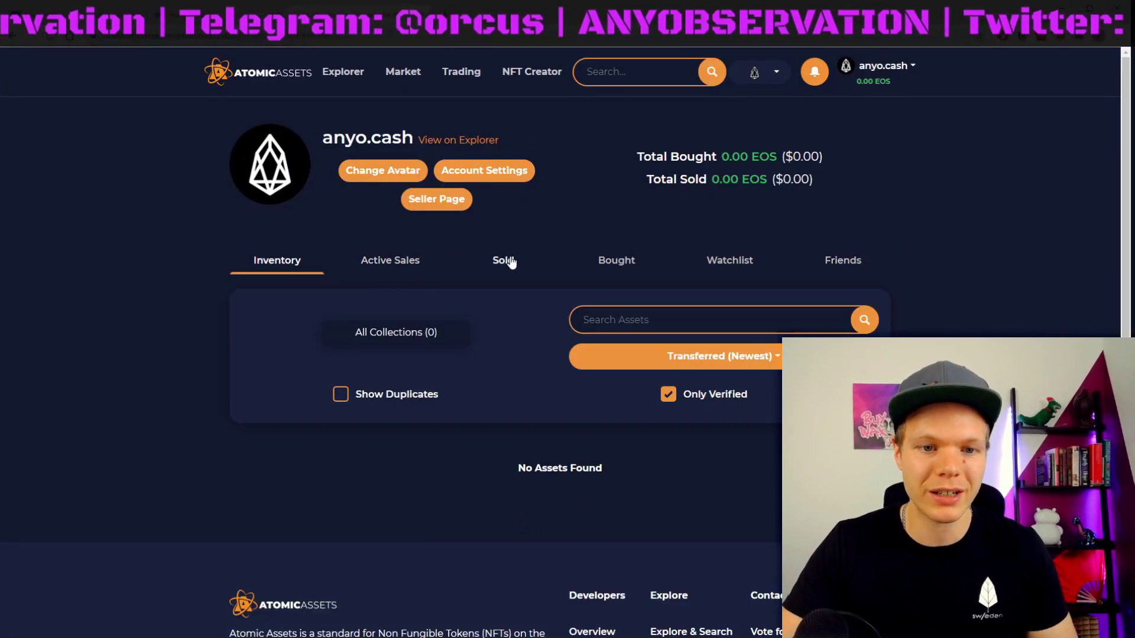
left_click(387, 263)
left_click(263, 266)
Step: Browse the Explorer's Assets grid showing Create NFTS on EOS assets #1 to #10
left_click(336, 72)
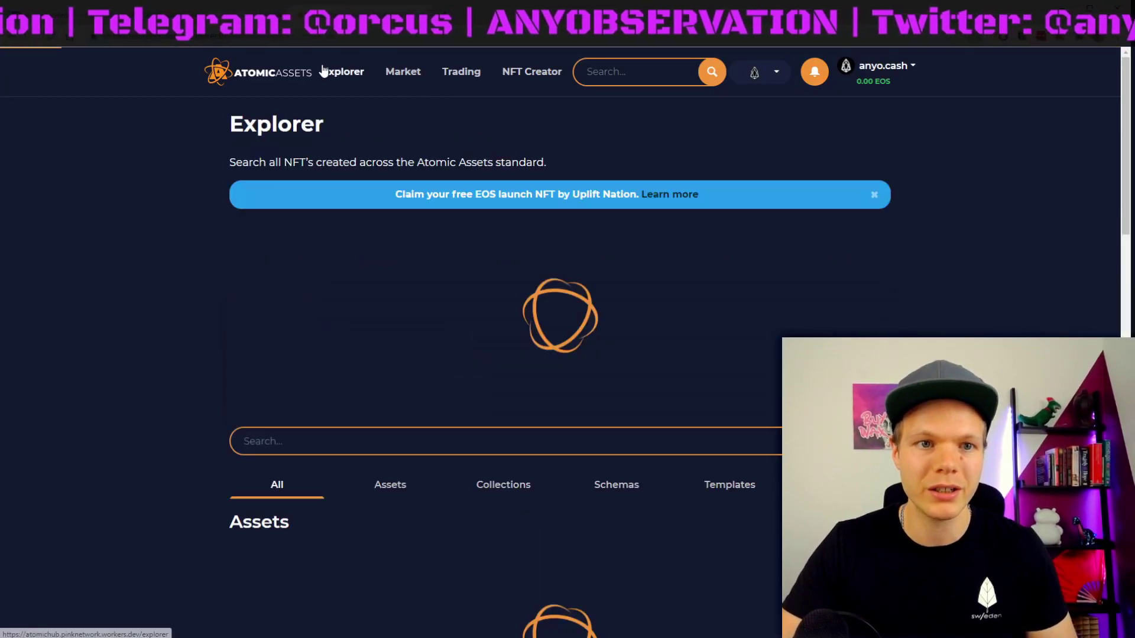
scroll(352, 306, "down", 4)
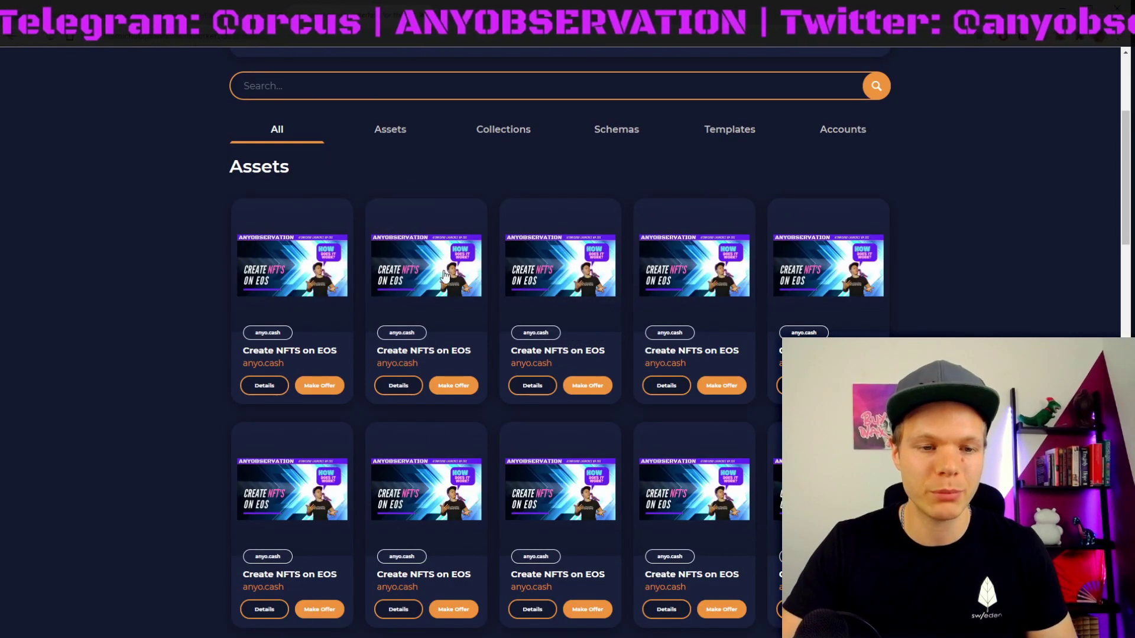
scroll(870, 121, "up", 4)
left_click(878, 70)
left_click(869, 91)
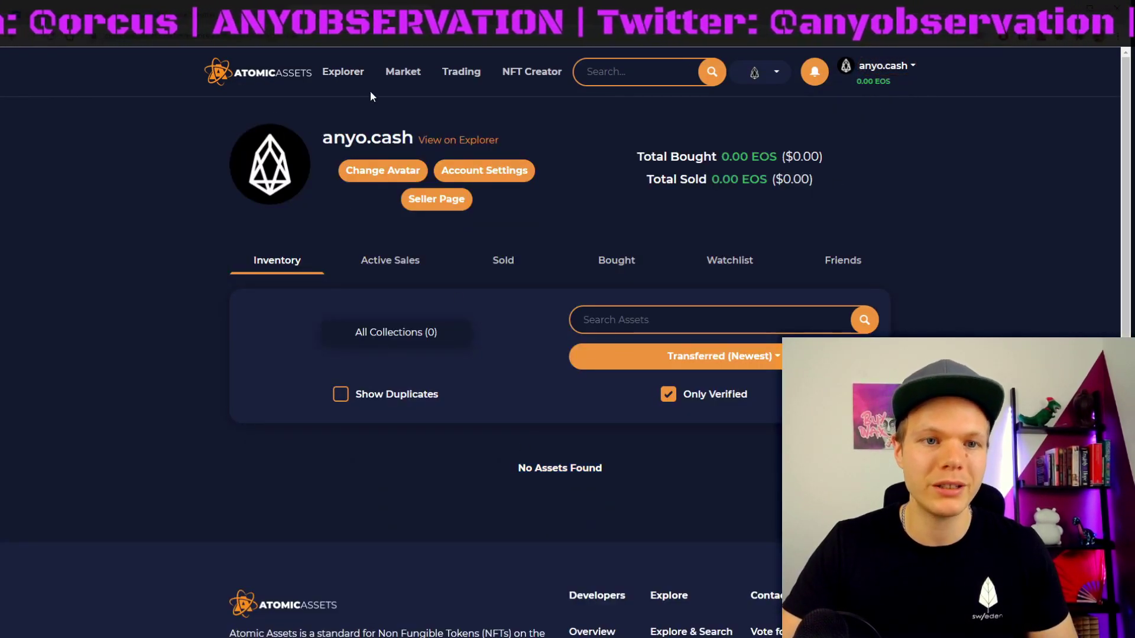
left_click(338, 72)
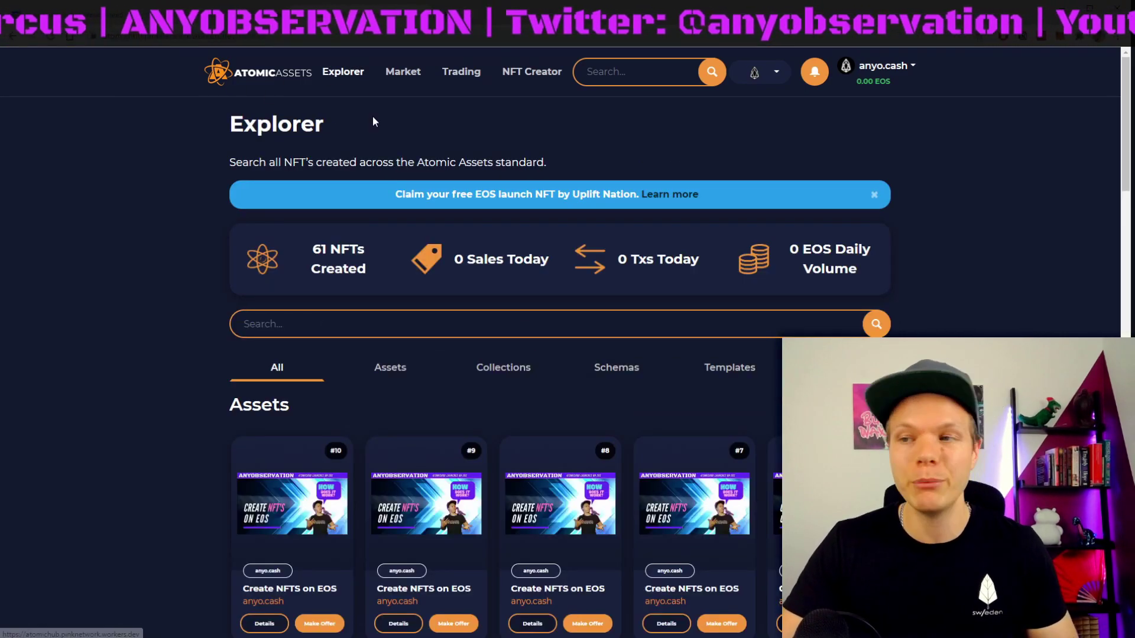
scroll(461, 253, "down", 2)
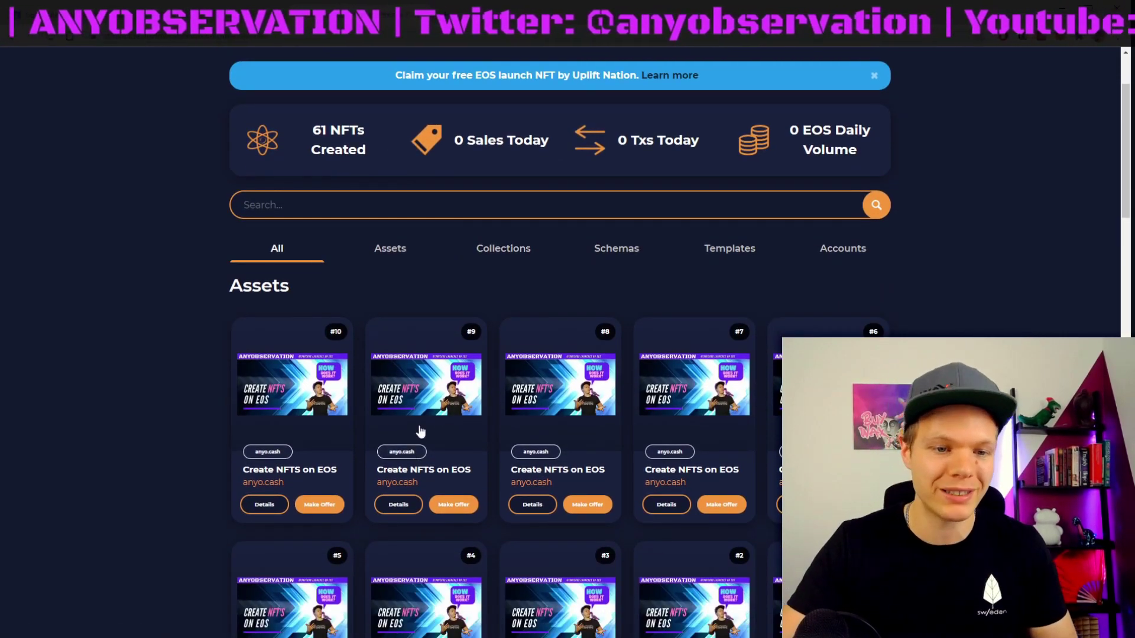
scroll(391, 360, "down", 4)
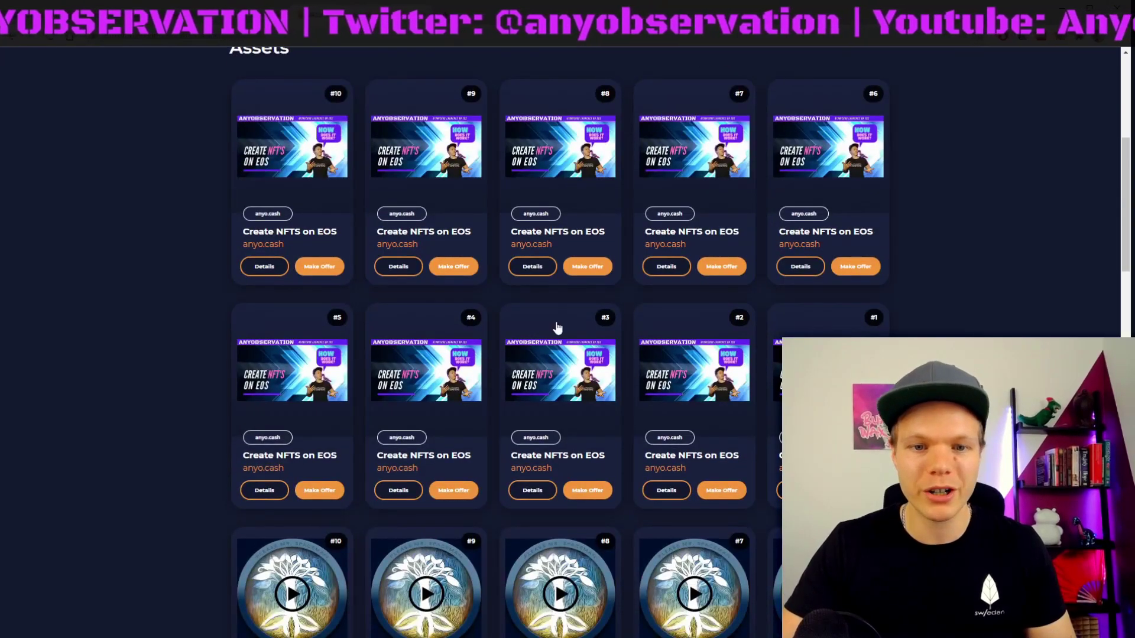
scroll(556, 327, "up", 6)
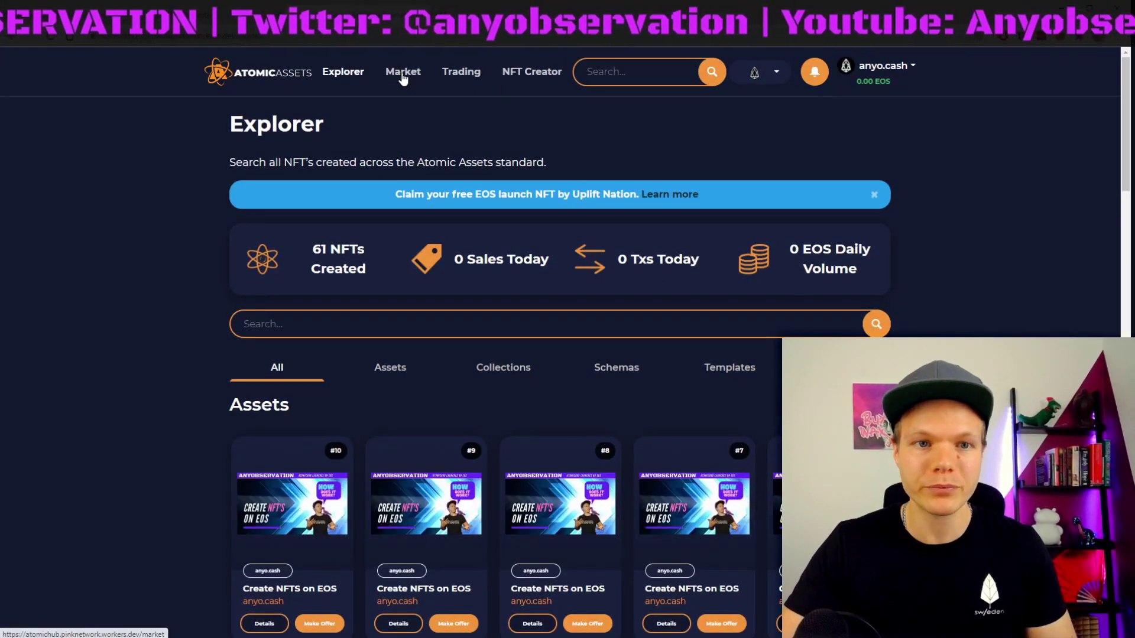
left_click(865, 71)
Step: List asset #10 at 1 EOS, noting the marketplace fee, and approve the sale in the wallet
left_click(323, 501)
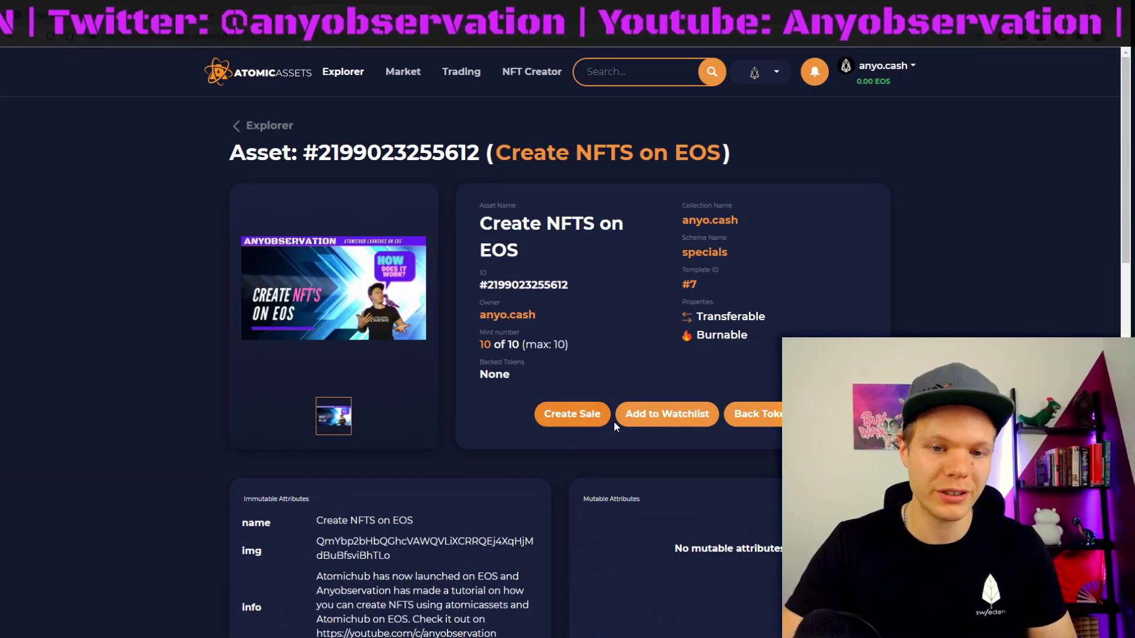
left_click(568, 415)
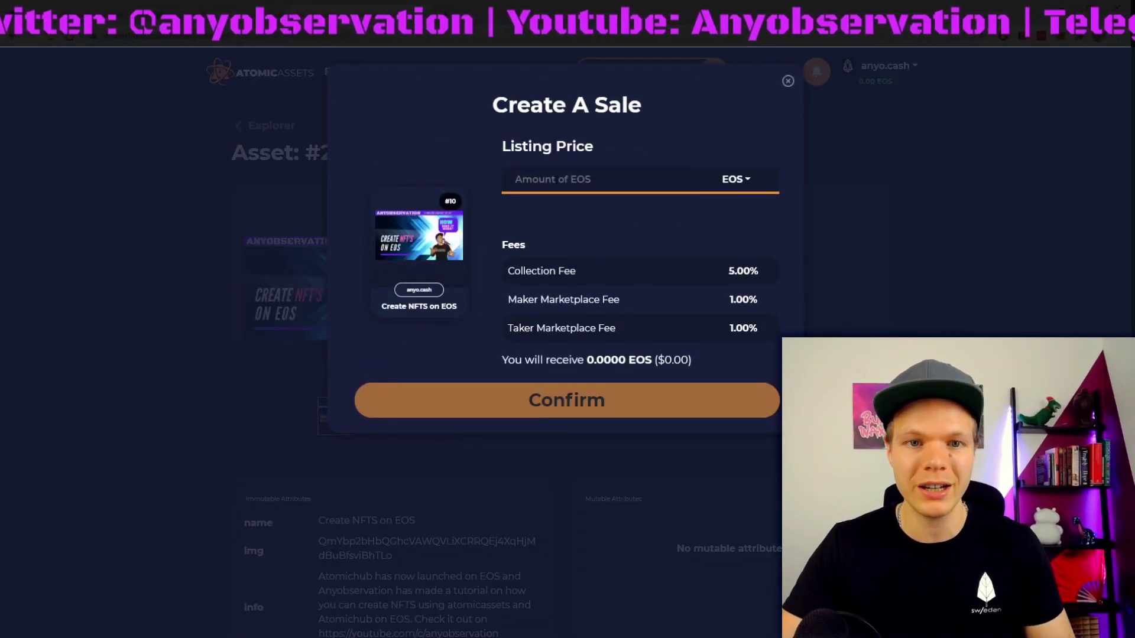
type("1")
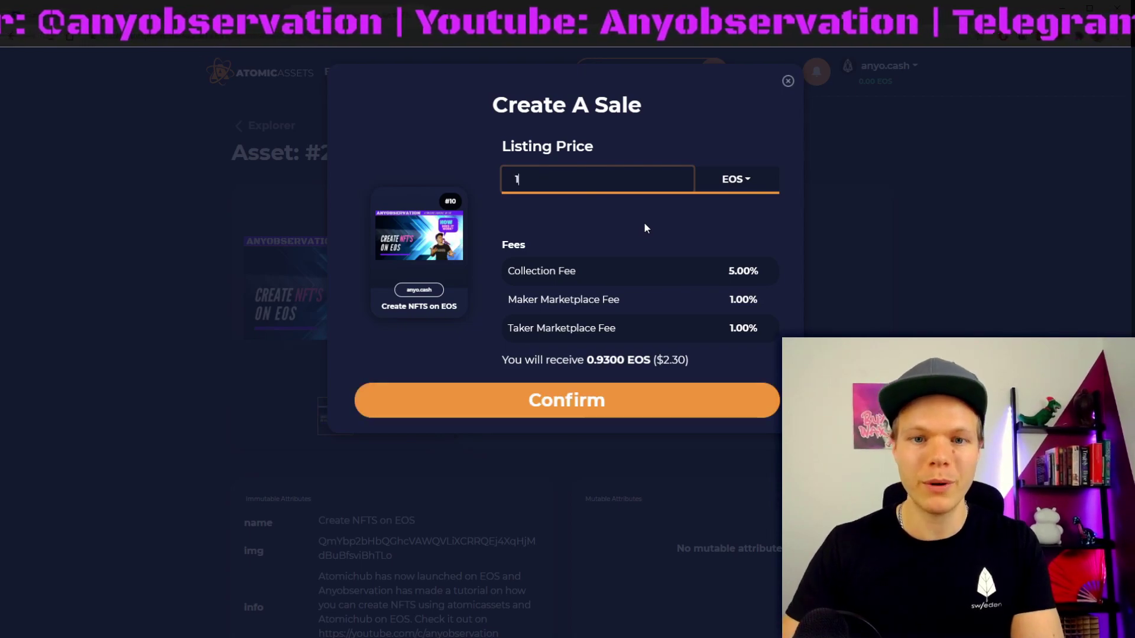
triple_click(674, 360)
triple_click(744, 300)
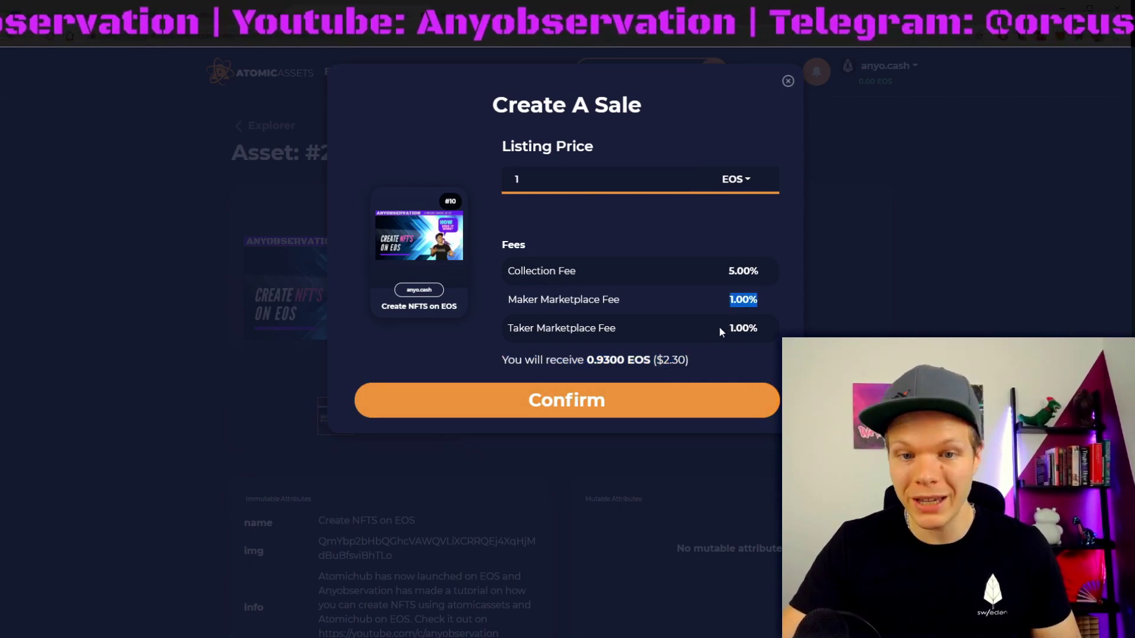
left_click(562, 405)
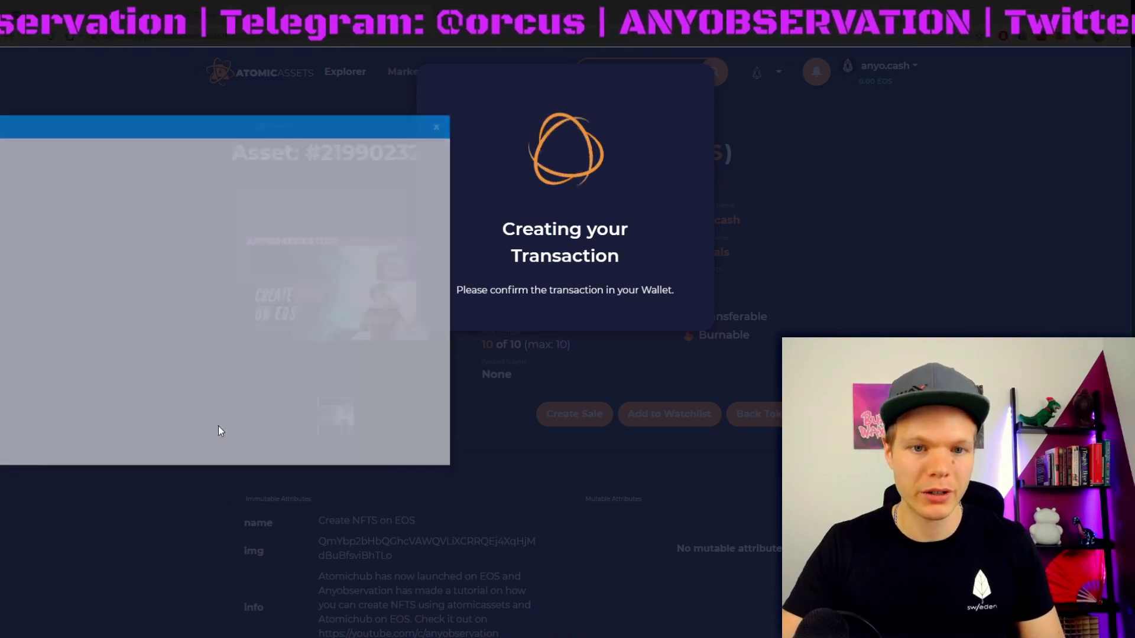
left_click(125, 445)
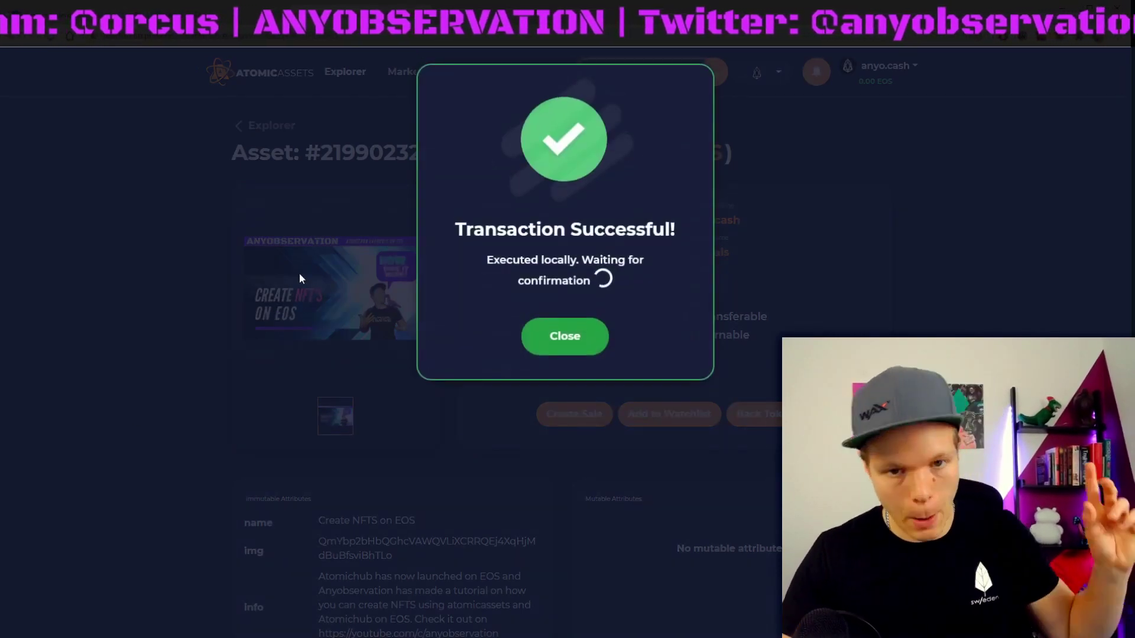
Step: Go to the Market and turn off Only Verified Assets
left_click(563, 338)
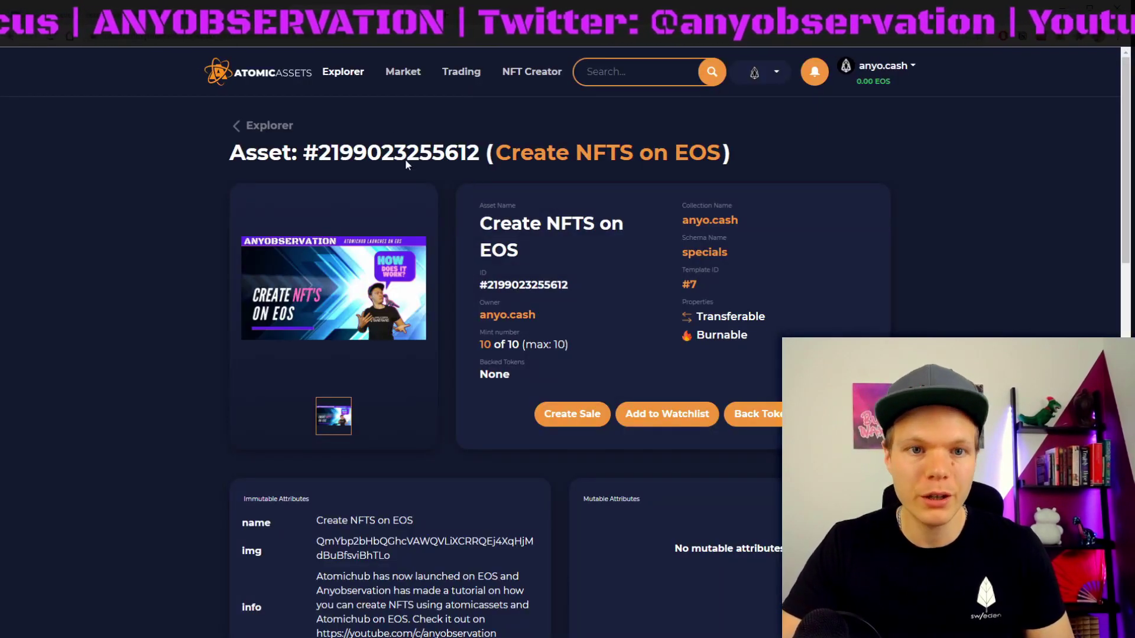
left_click(404, 71)
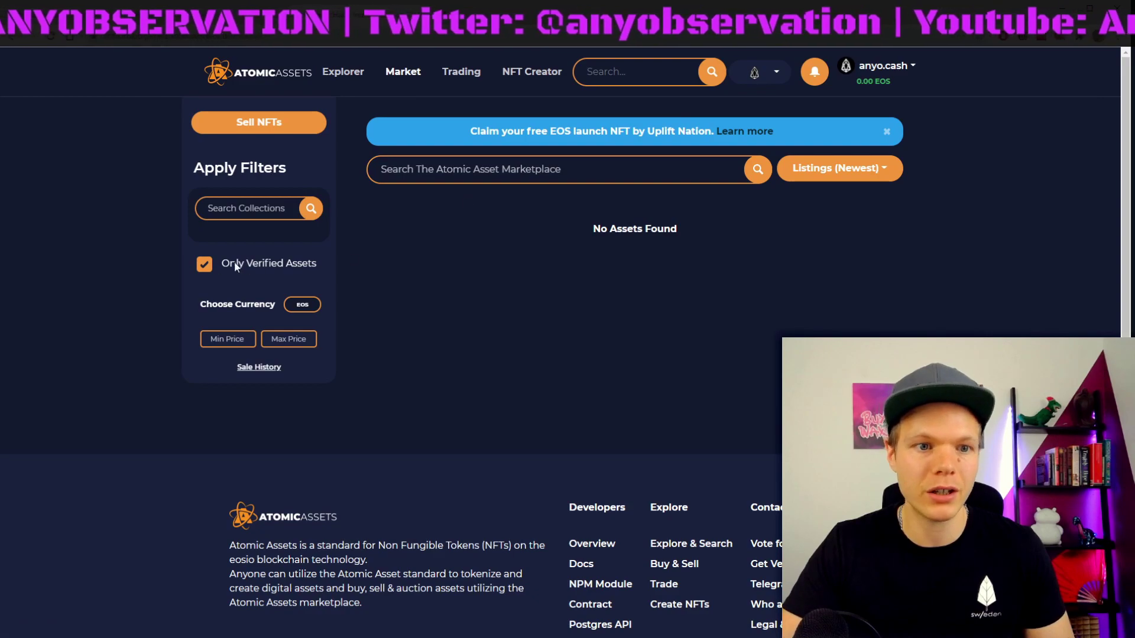
left_click(204, 264)
Step: Check your inventory, then return to the Market with unverified assets included again
left_click(869, 68)
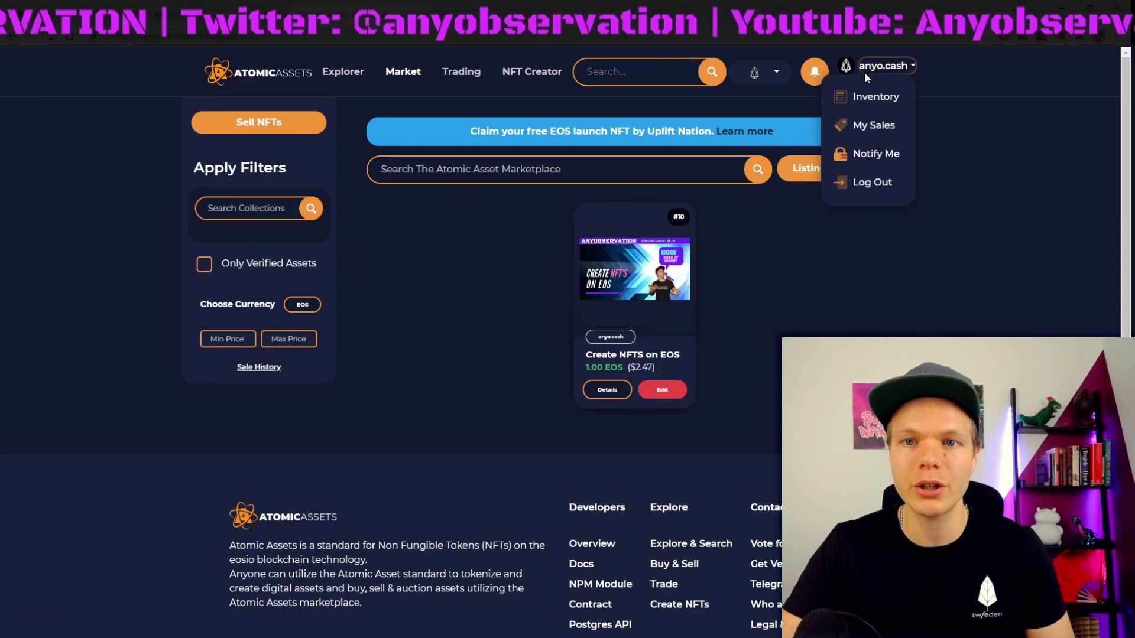
left_click(862, 98)
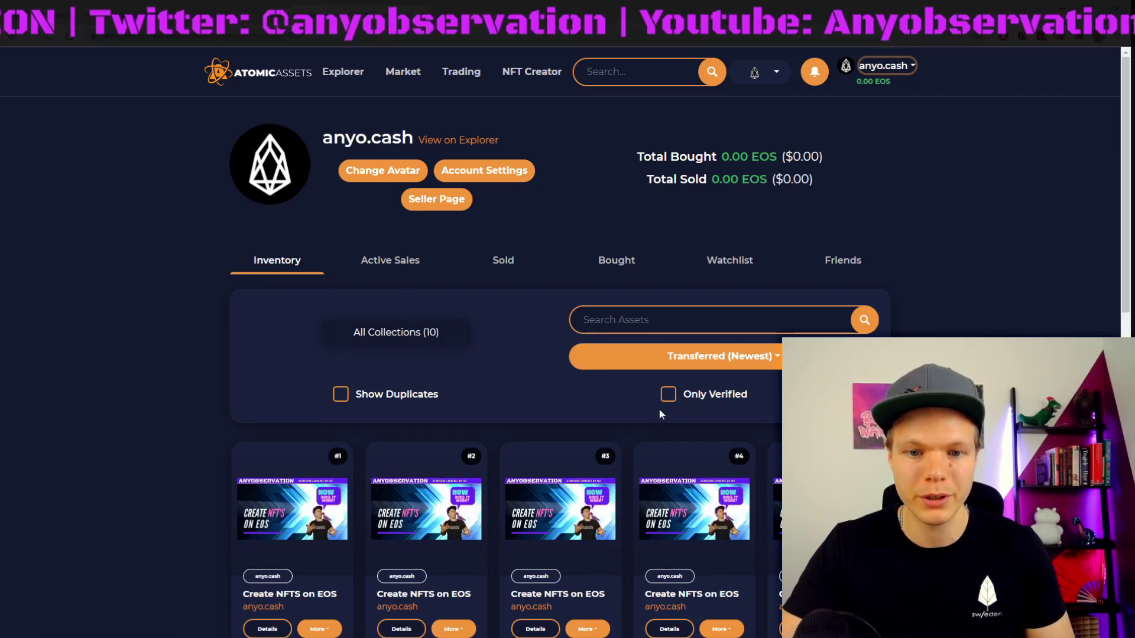
scroll(463, 410, "down", 5)
scroll(722, 313, "up", 5)
scroll(722, 314, "down", 10)
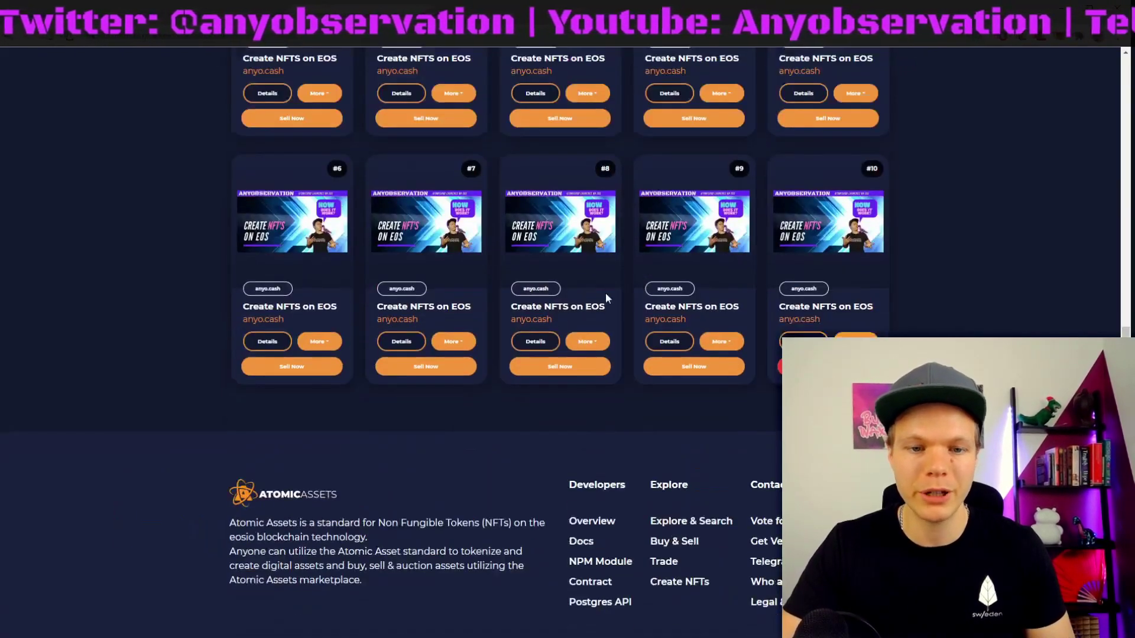
scroll(605, 293, "up", 10)
left_click(388, 78)
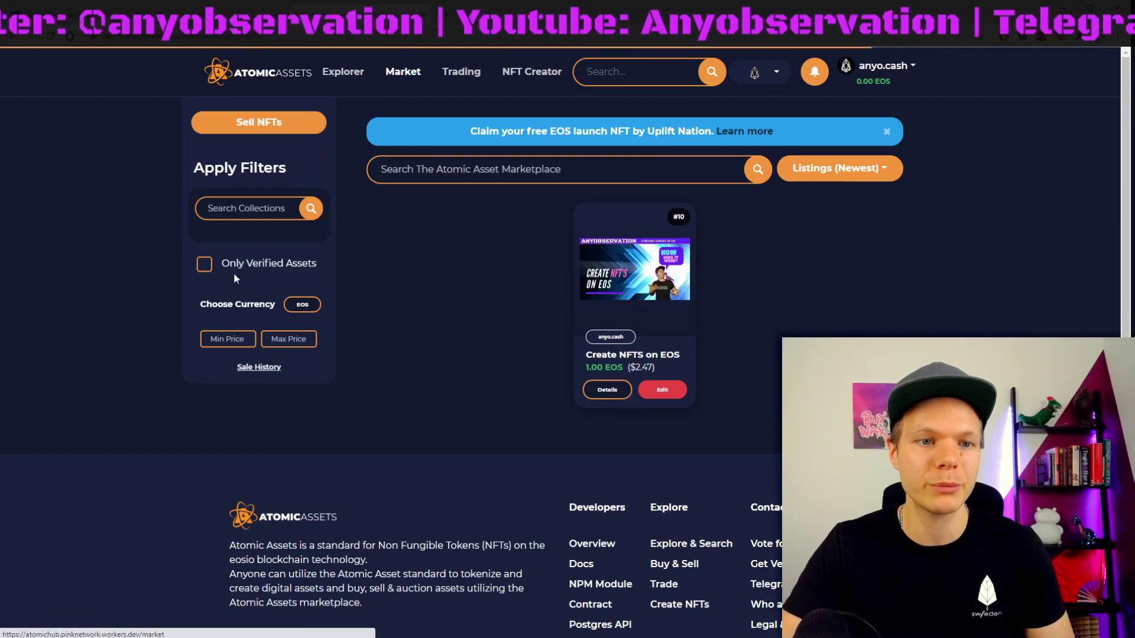
left_click(247, 264)
left_click(263, 264)
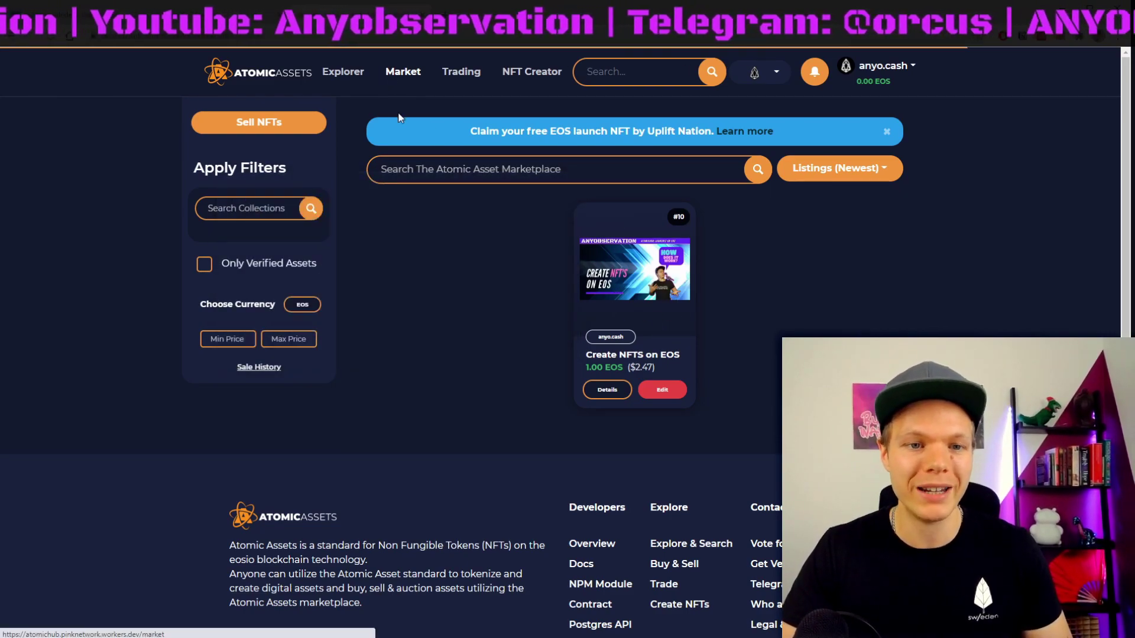
Step: Open asset #1's detail page from your inventory
left_click(887, 67)
left_click(864, 104)
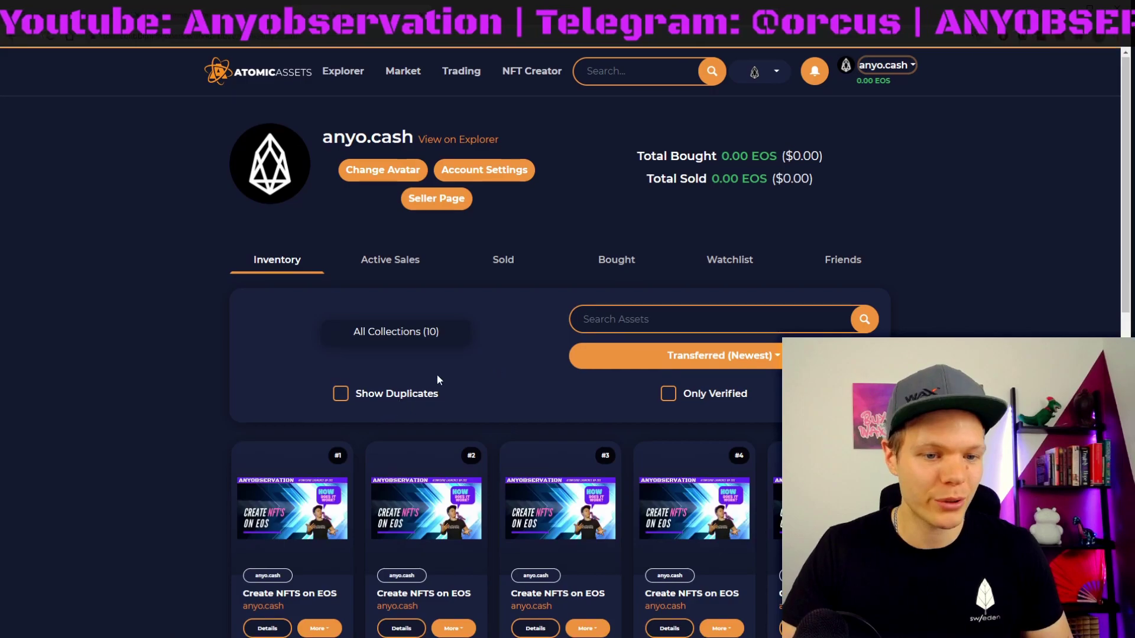
scroll(438, 378, "down", 8)
scroll(498, 353, "up", 4)
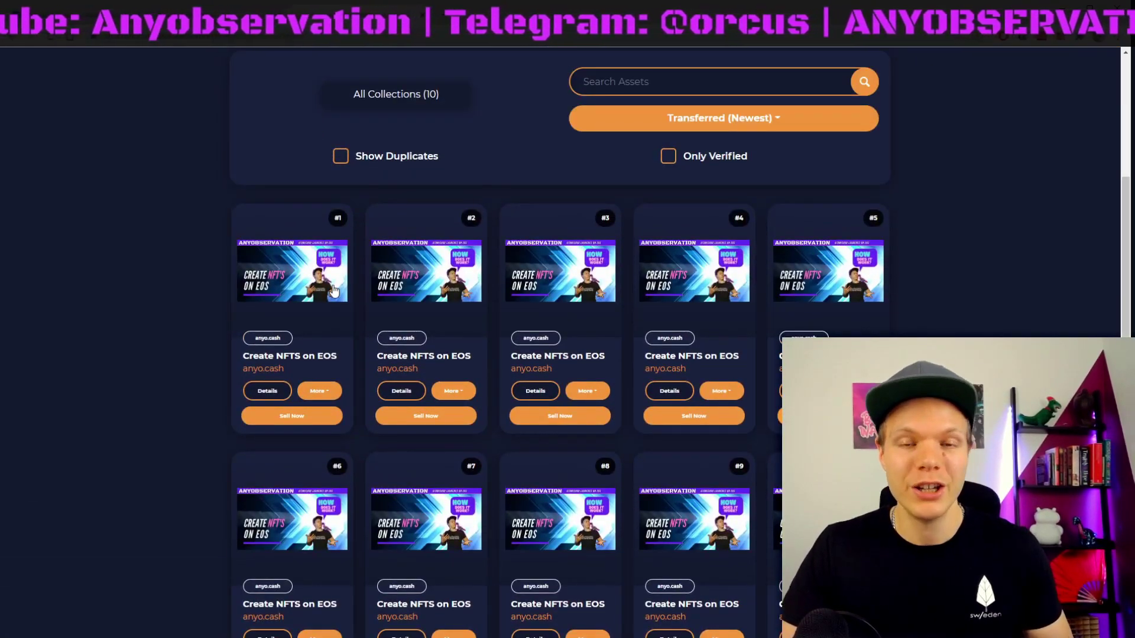
mouse_move(338, 218)
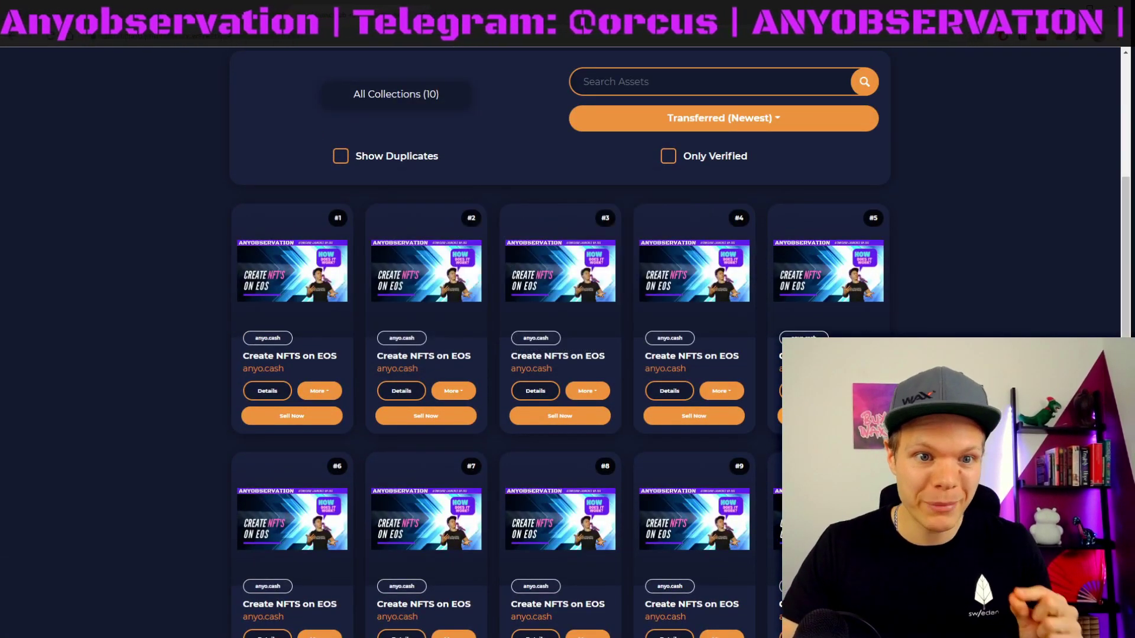
left_click(267, 391)
Step: List asset #1 at 10 EOS, approve it in the wallet, and view the Market listings
left_click(585, 414)
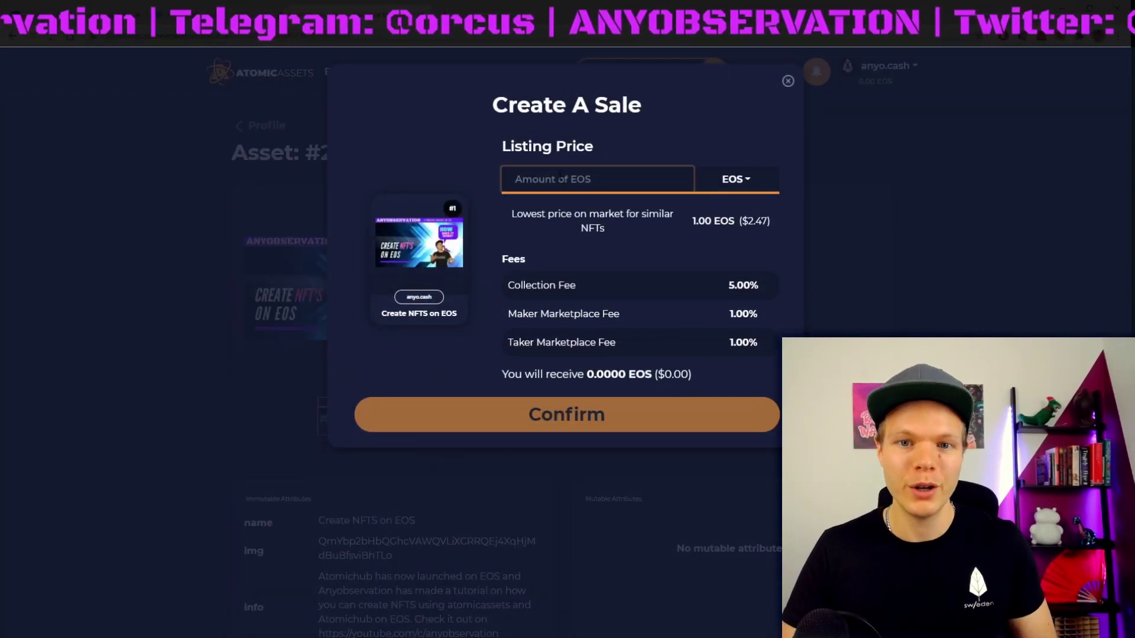
type("10")
left_click(597, 415)
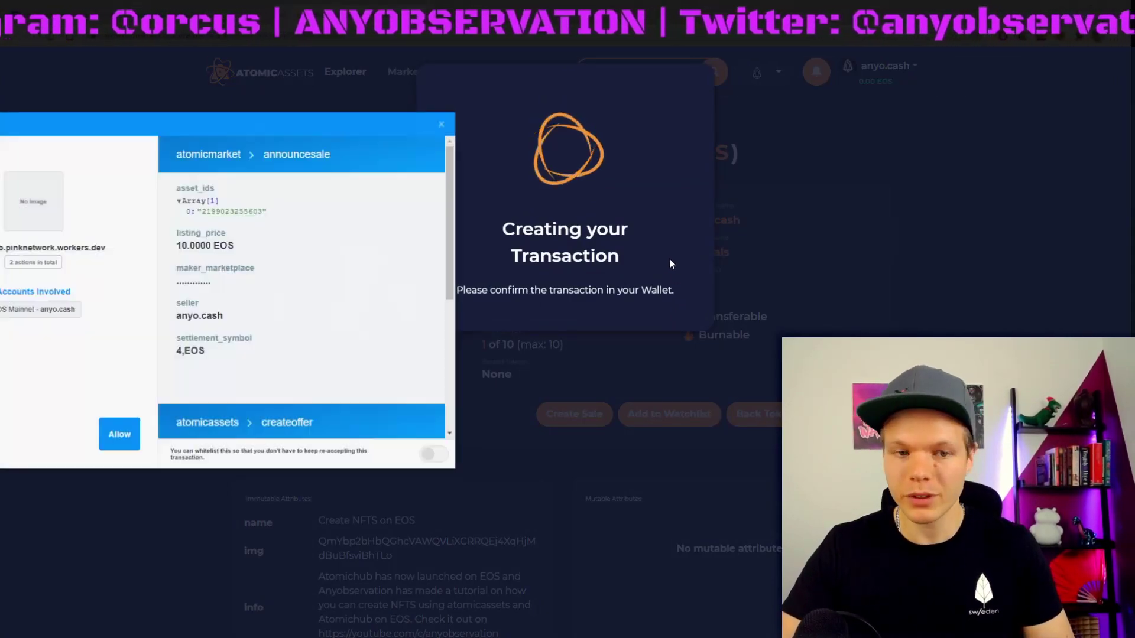
left_click(109, 436)
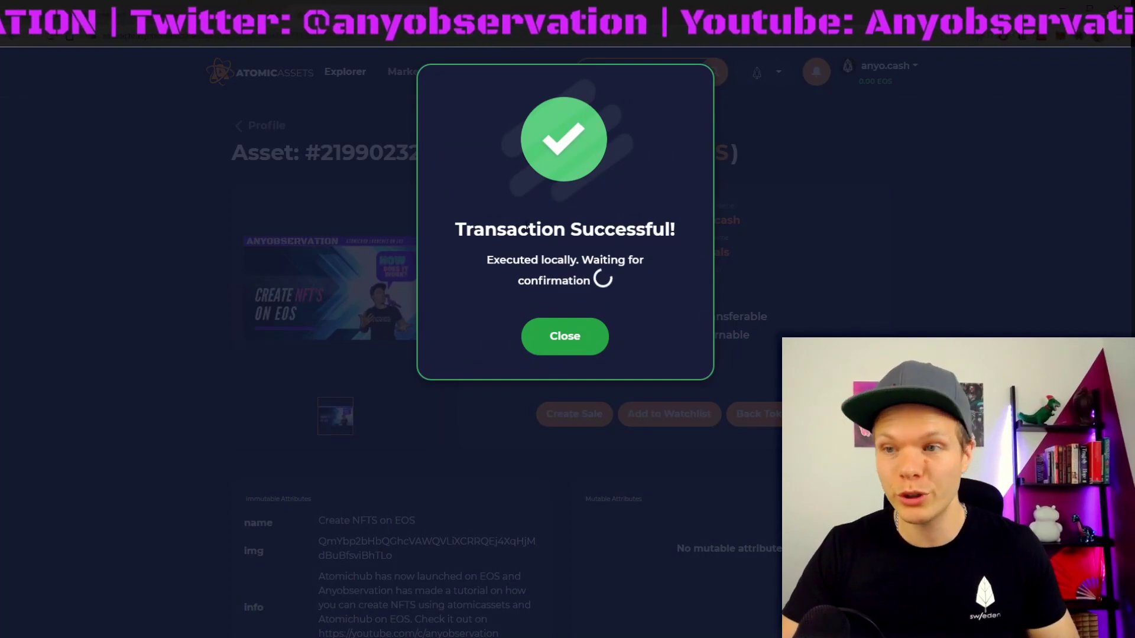
left_click(568, 338)
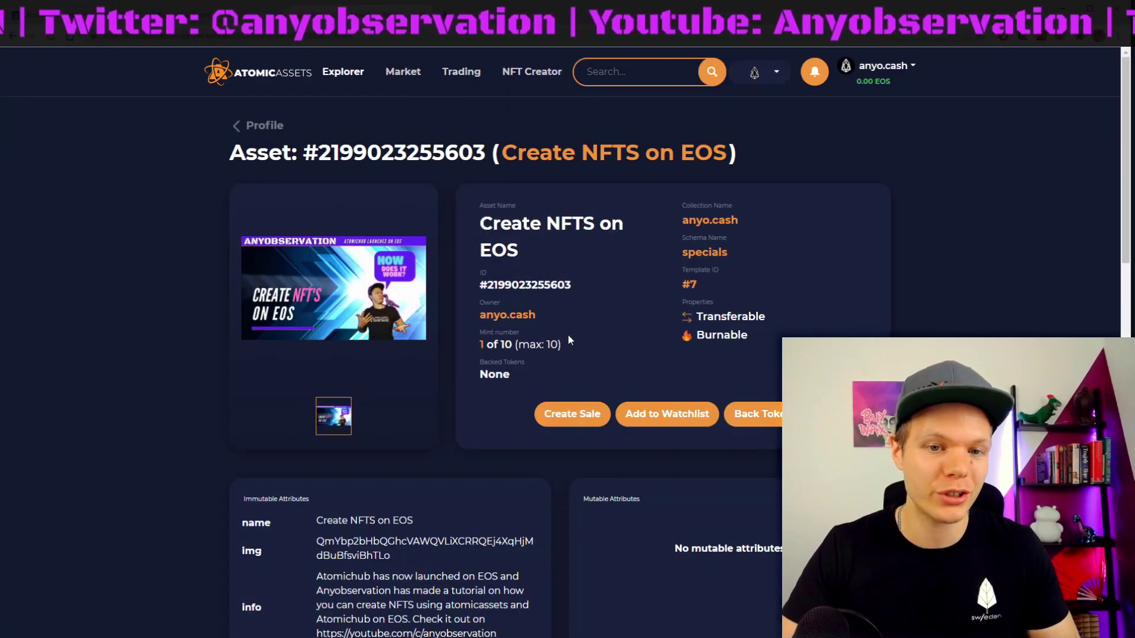
left_click(399, 73)
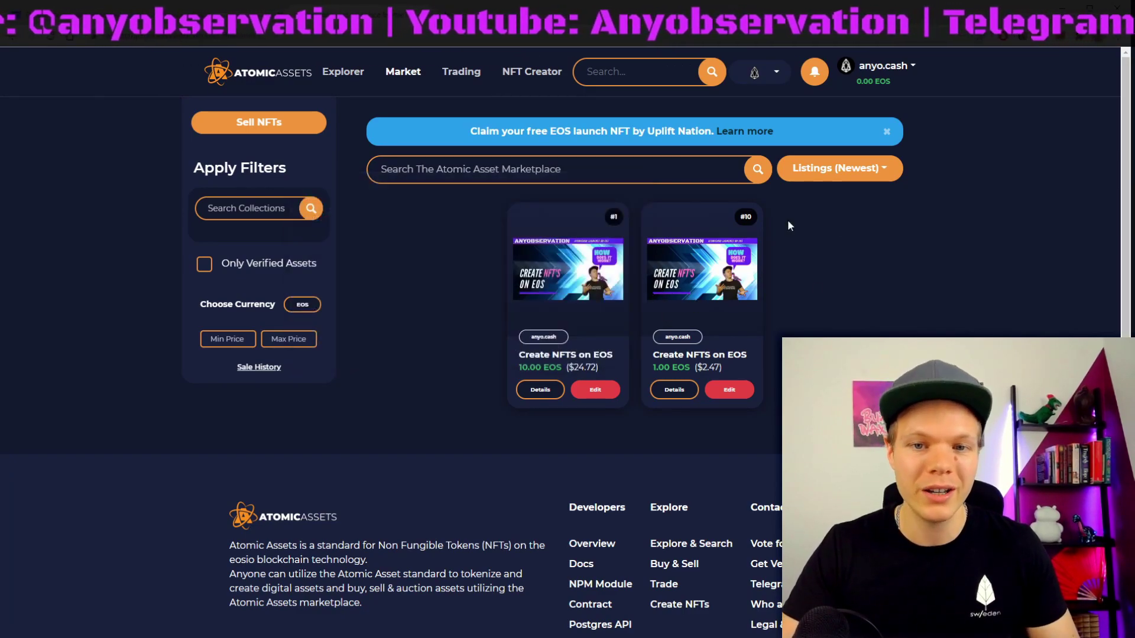
Step: Open the account's Inventory and scroll through the ten Create NFTS on EOS assets
mouse_move(721, 256)
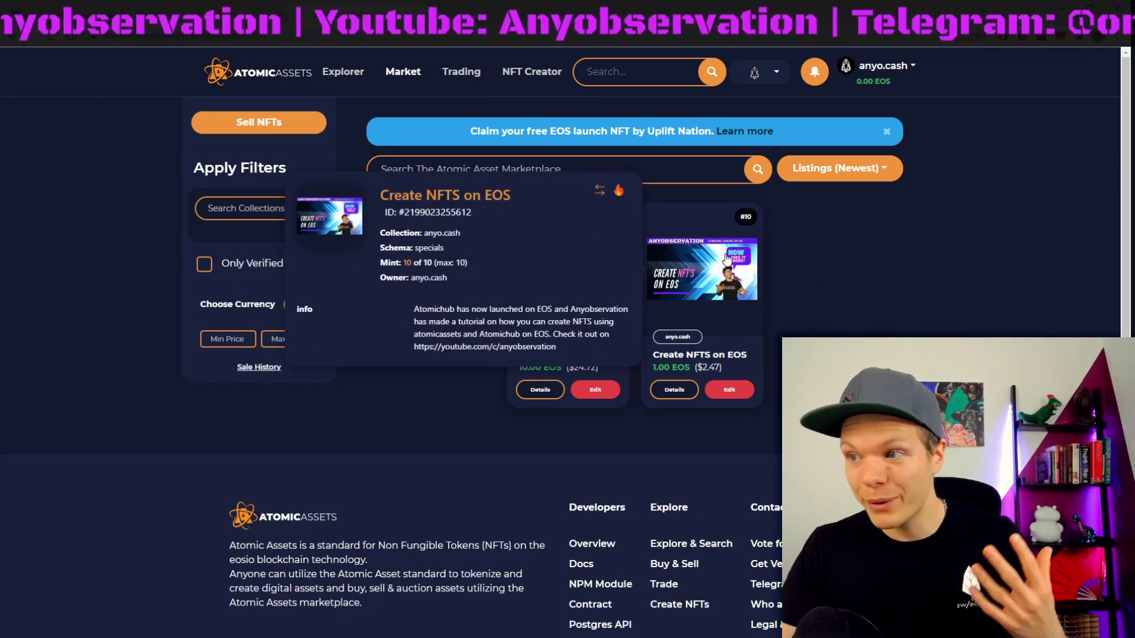
left_click(883, 66)
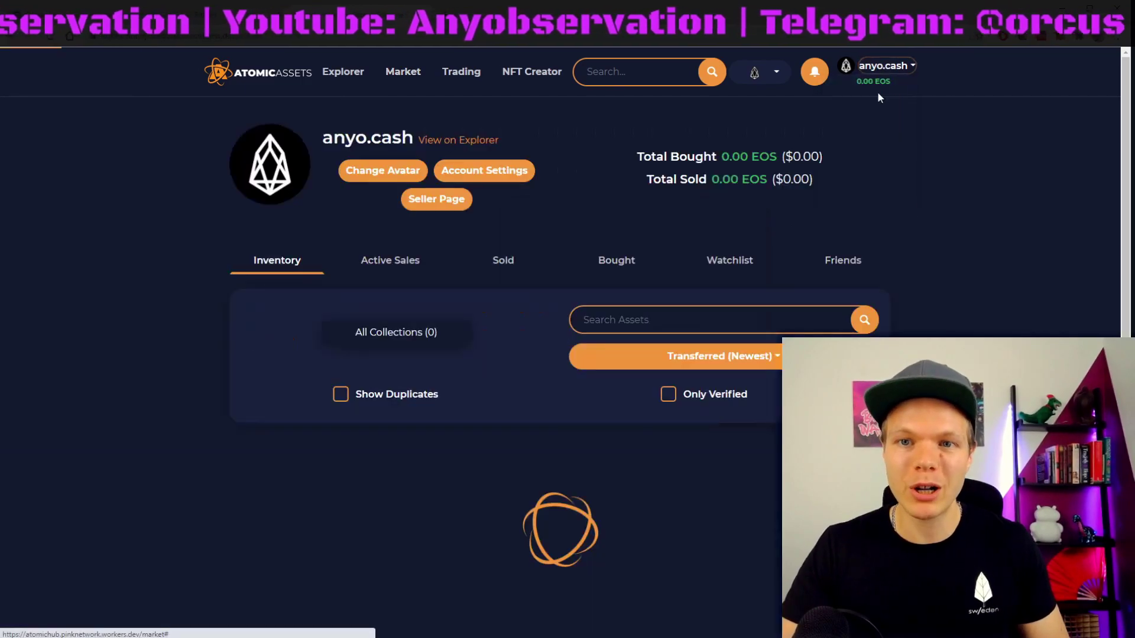
scroll(839, 267, "down", 6)
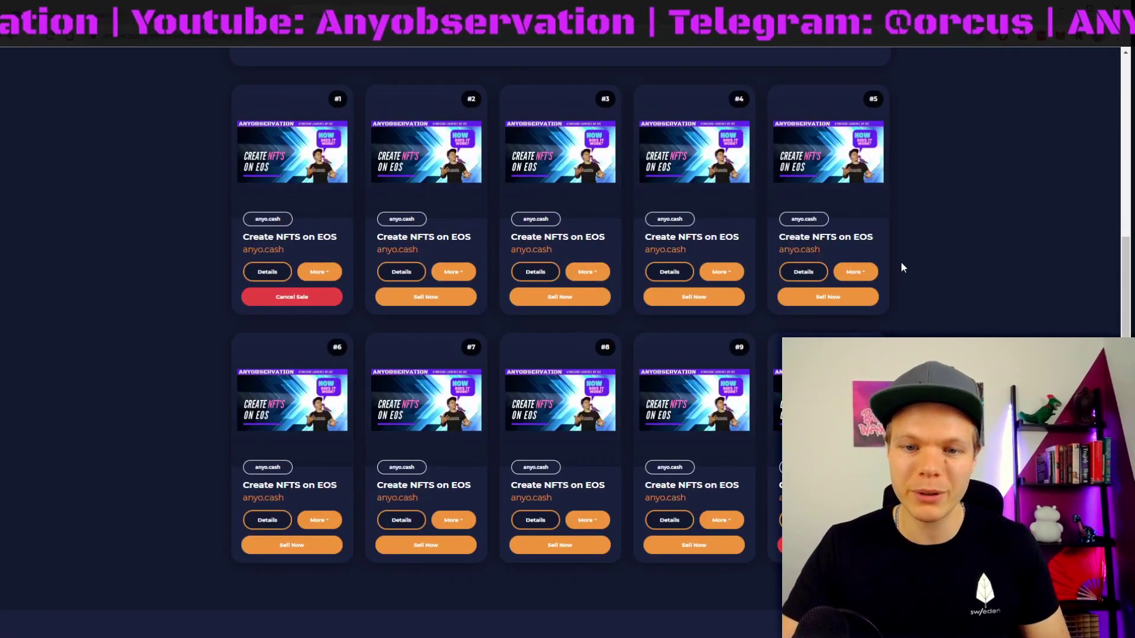
scroll(892, 251, "up", 3)
scroll(892, 251, "up", 3)
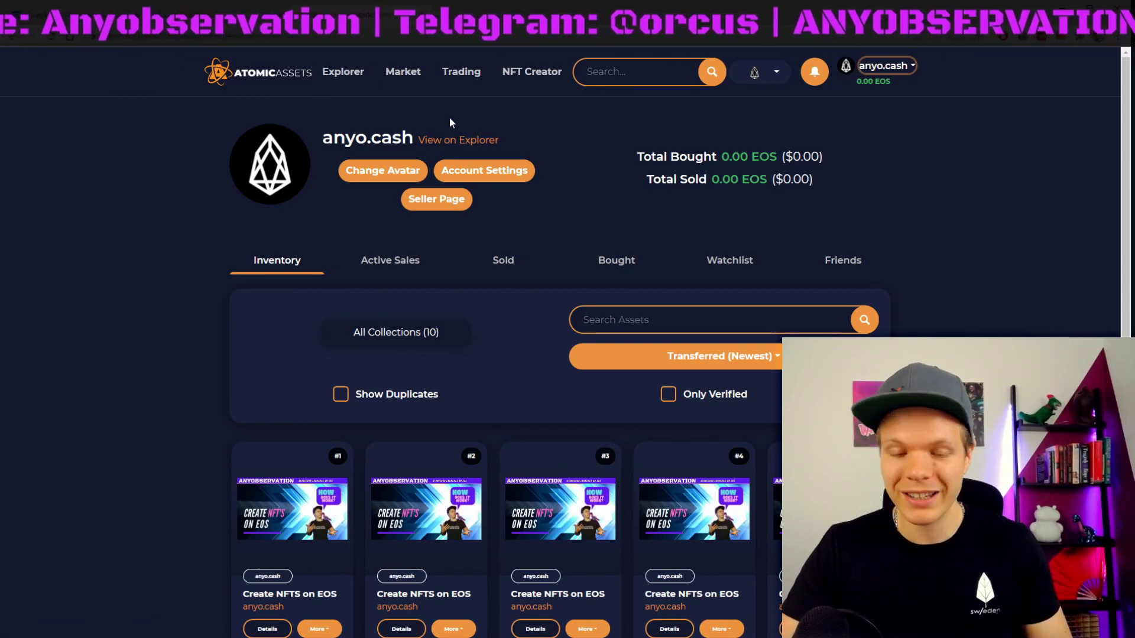
Step: Go through Explorer to the Trading page and start an NFT transfer
left_click(349, 72)
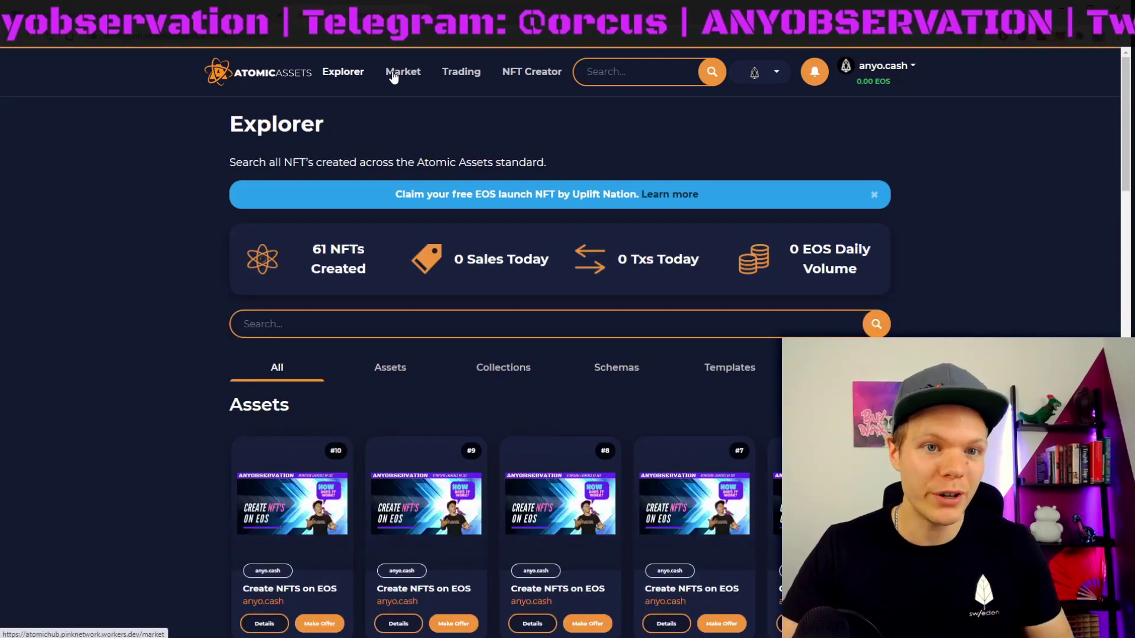
left_click(472, 73)
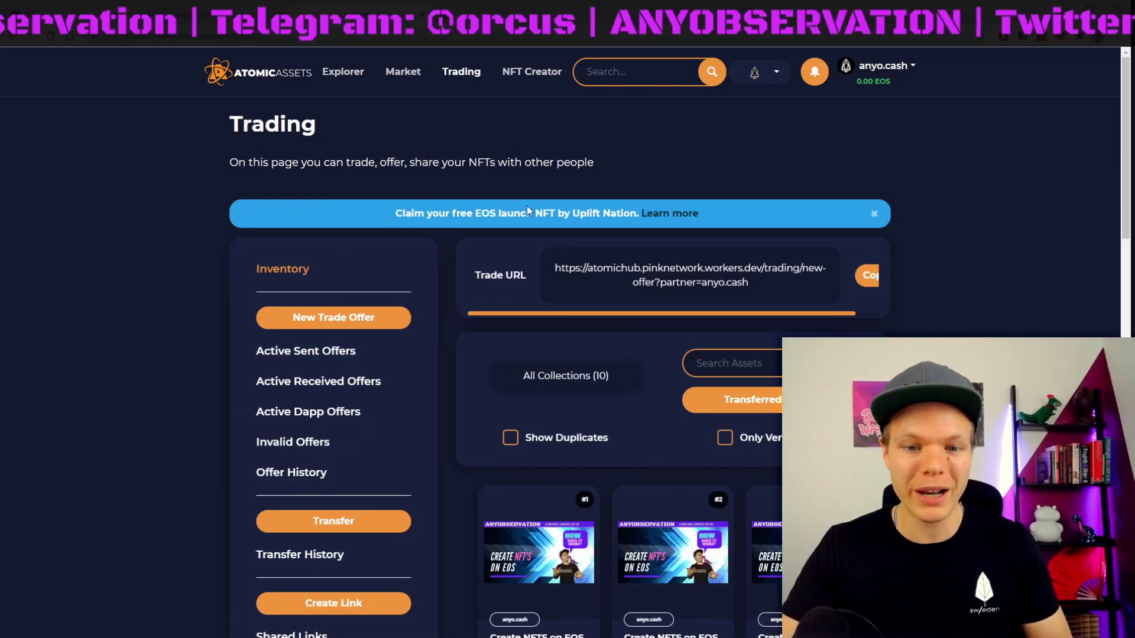
scroll(508, 210, "down", 3)
scroll(371, 187, "up", 3)
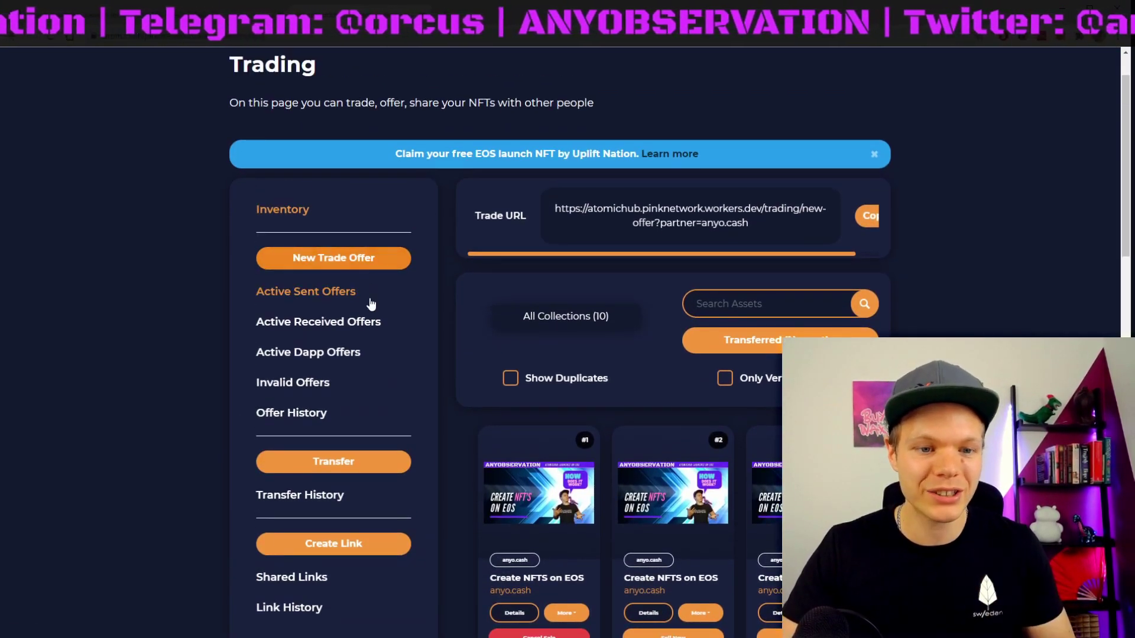
scroll(372, 306, "down", 3)
left_click(328, 343)
Step: Add asset #2 'Create NFTS on EOS' to the transfer box
scroll(456, 257, "down", 5)
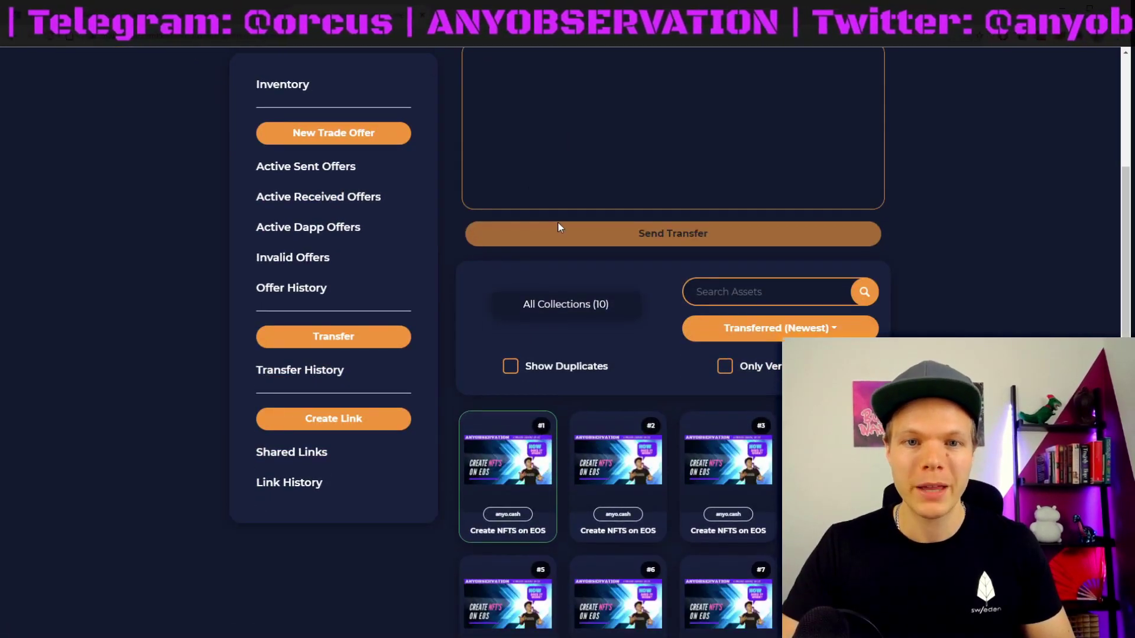
scroll(558, 221, "up", 5)
scroll(636, 265, "down", 9)
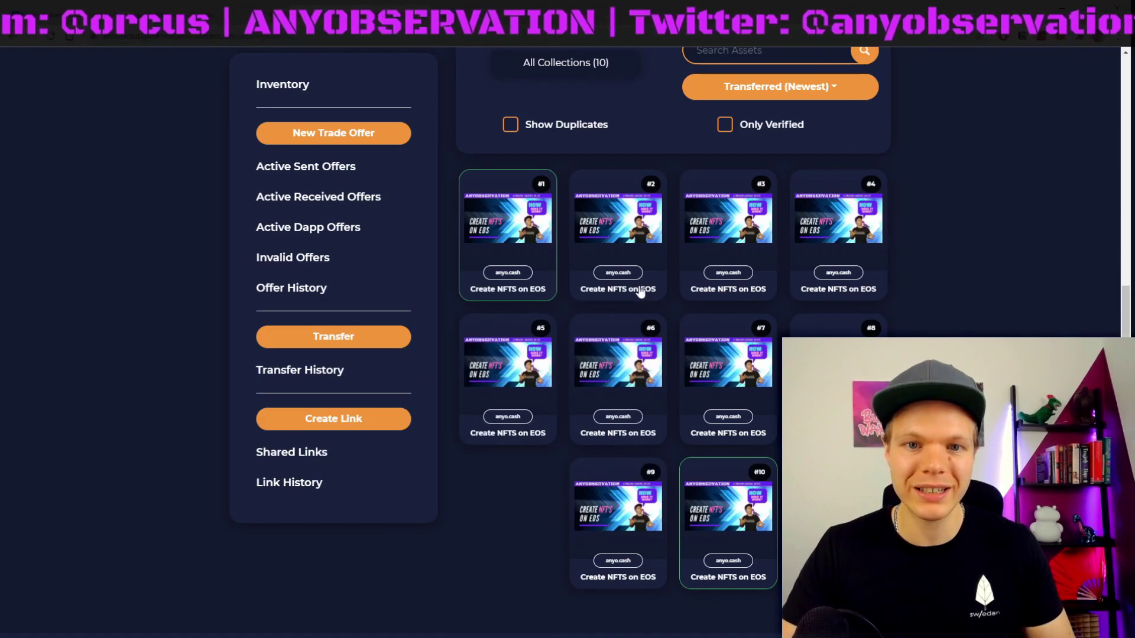
scroll(639, 409, "up", 3)
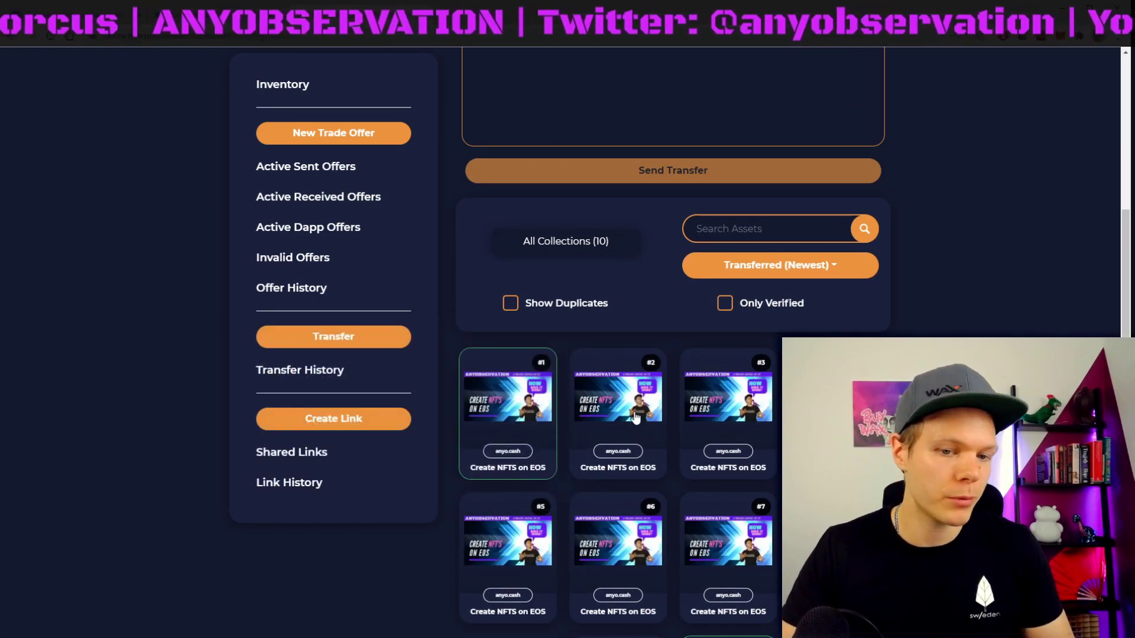
left_click(633, 401)
left_click(632, 398)
mouse_move(631, 397)
Step: Add asset #9 to the transfer box, then remove it, leaving only #2
scroll(678, 366, "down", 6)
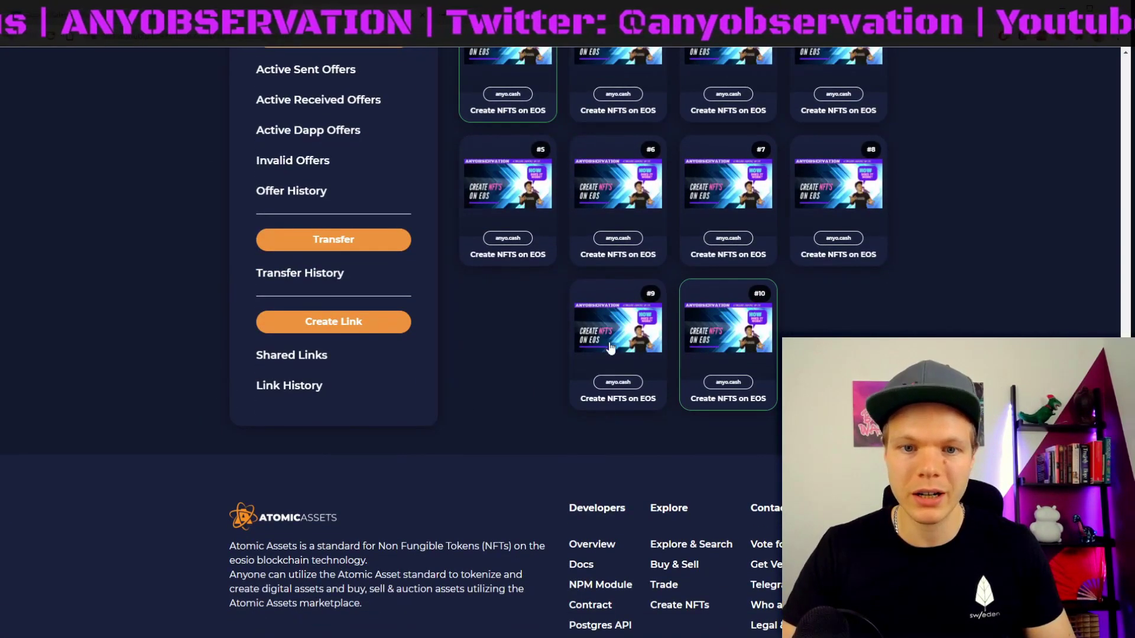
left_click(709, 325)
scroll(704, 283, "up", 8)
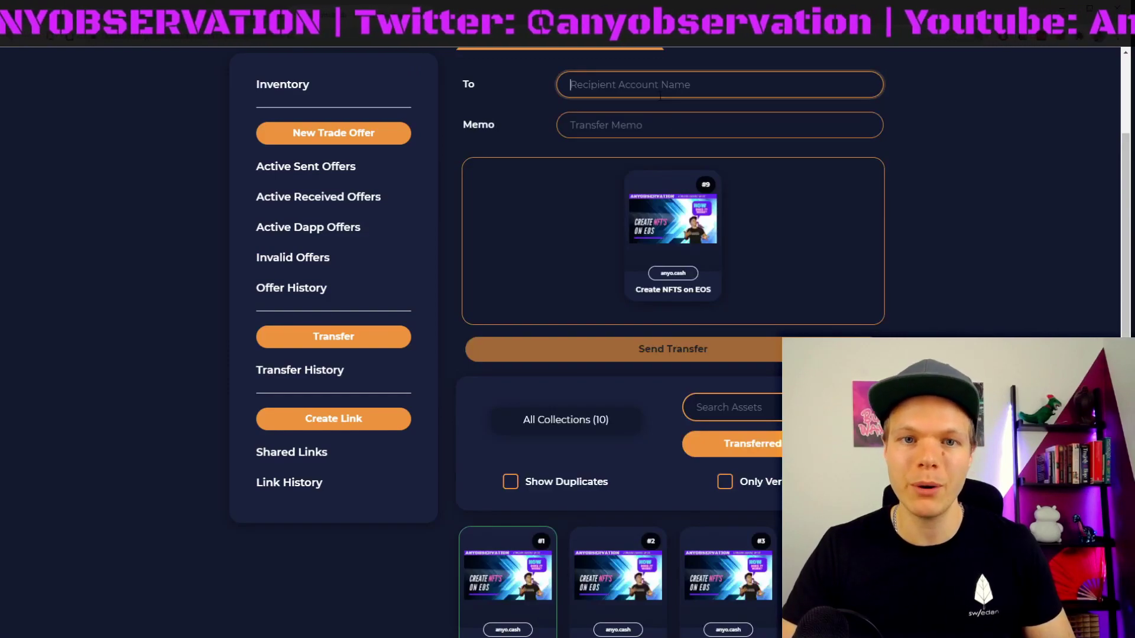
scroll(730, 208, "down", 7)
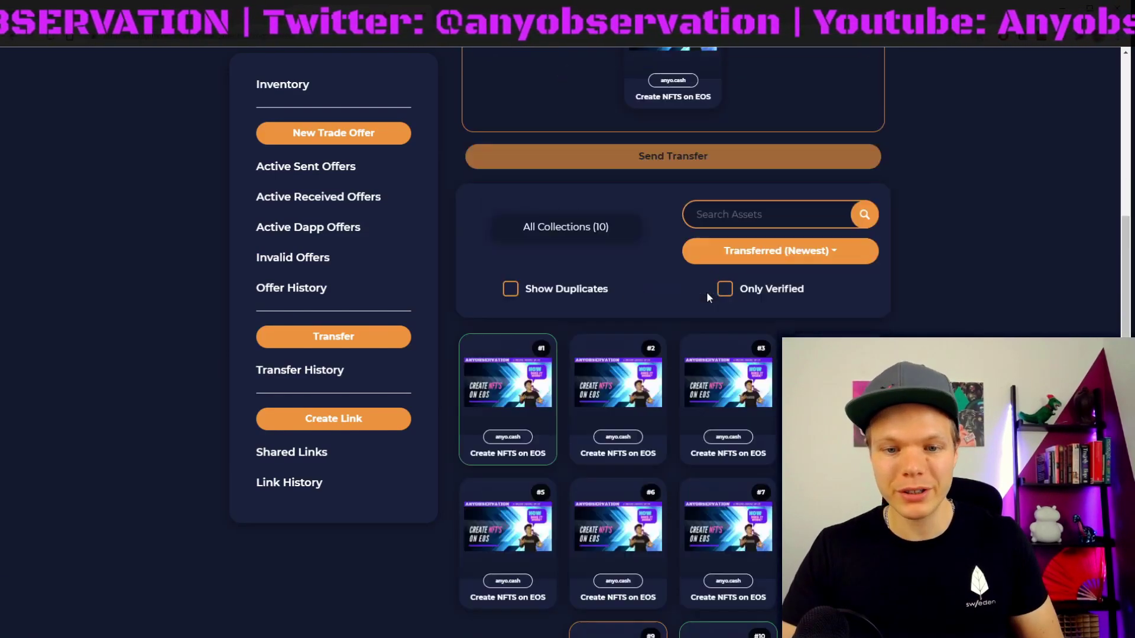
left_click(610, 437)
scroll(618, 354, "up", 5)
scroll(701, 349, "up", 5)
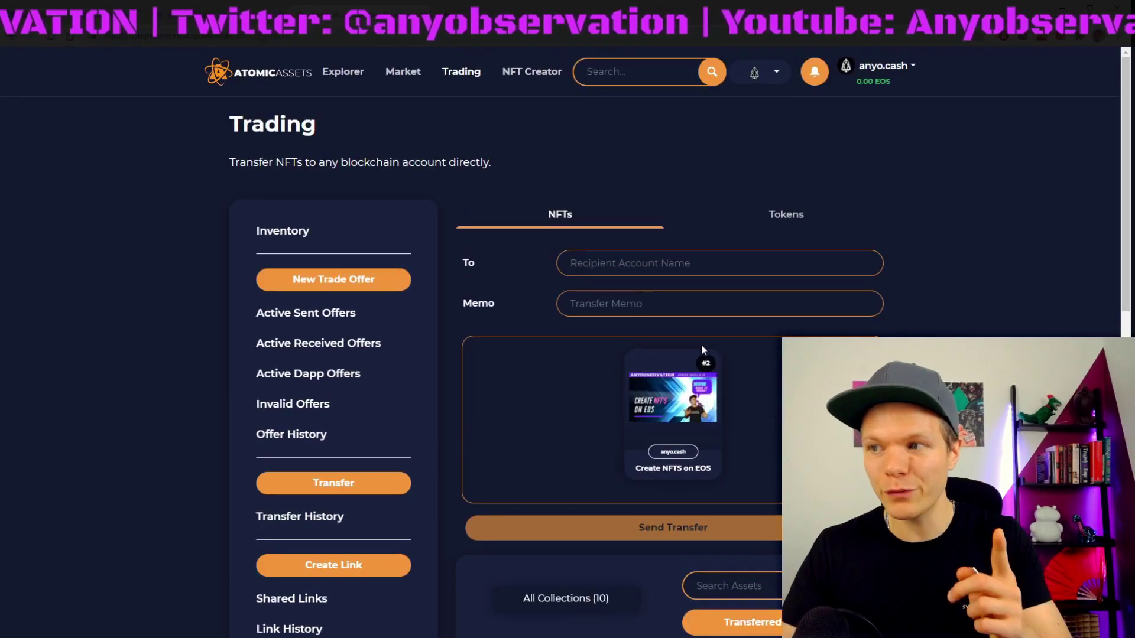